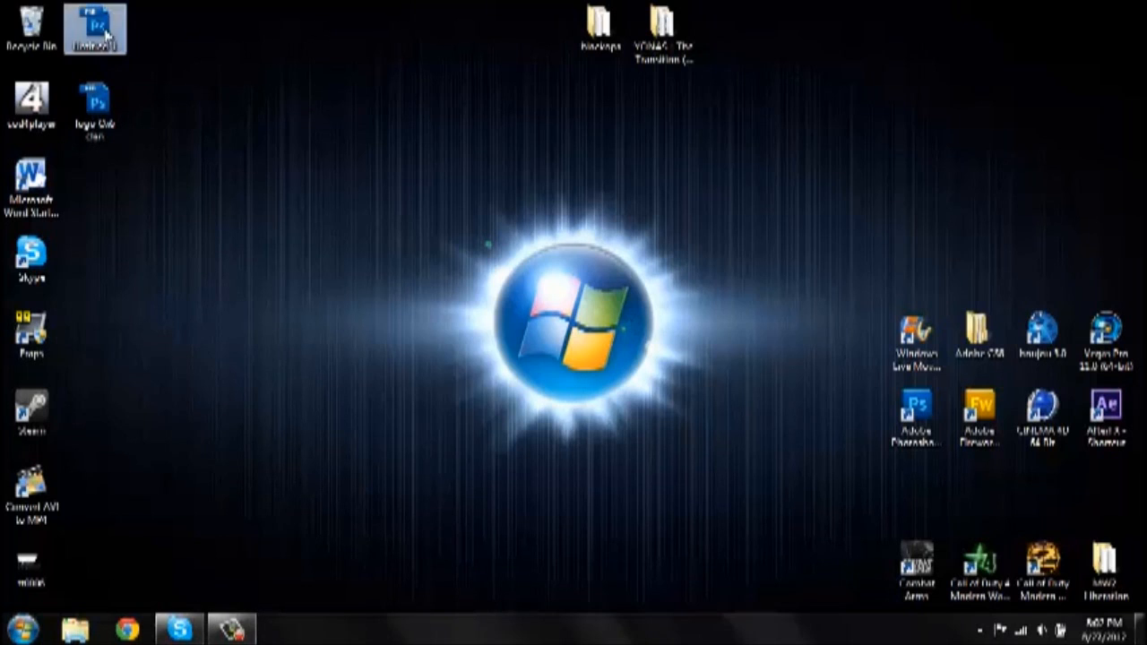
click(14, 554)
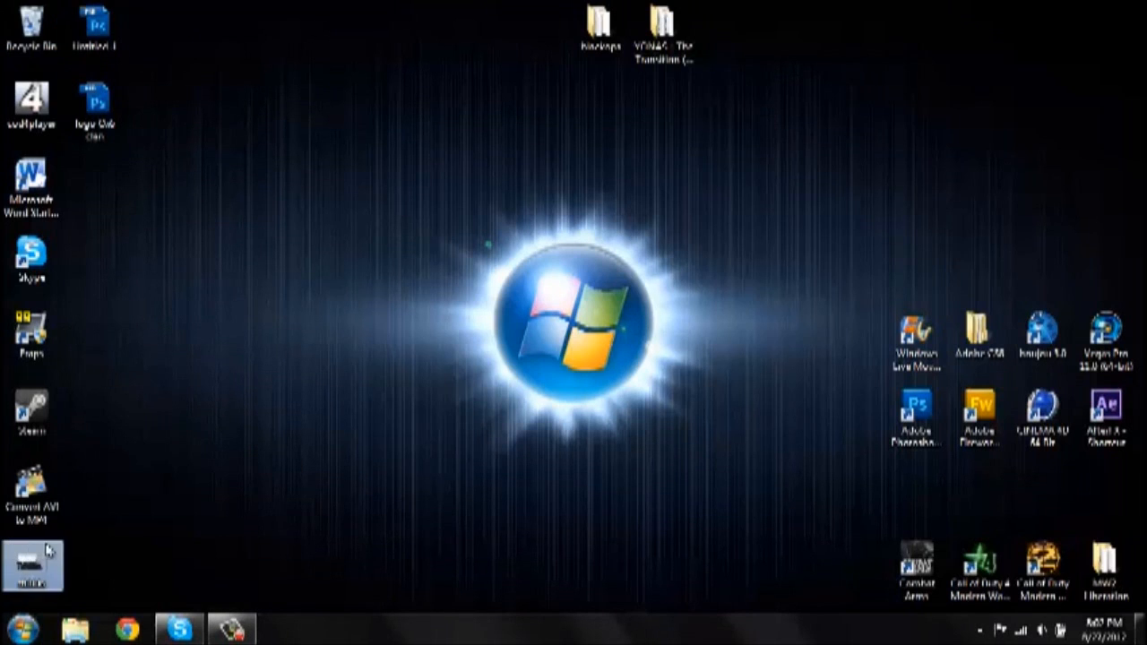
drag(268, 581, 43, 576)
click(218, 520)
drag(236, 496, 16, 594)
drag(180, 562, 16, 605)
drag(146, 577, 45, 567)
Switch to Chrome, open the Pro GFX YouTube channel and view its uploaded video "Cinema 4D Text, Ripple Text, and Text Line"
click(127, 630)
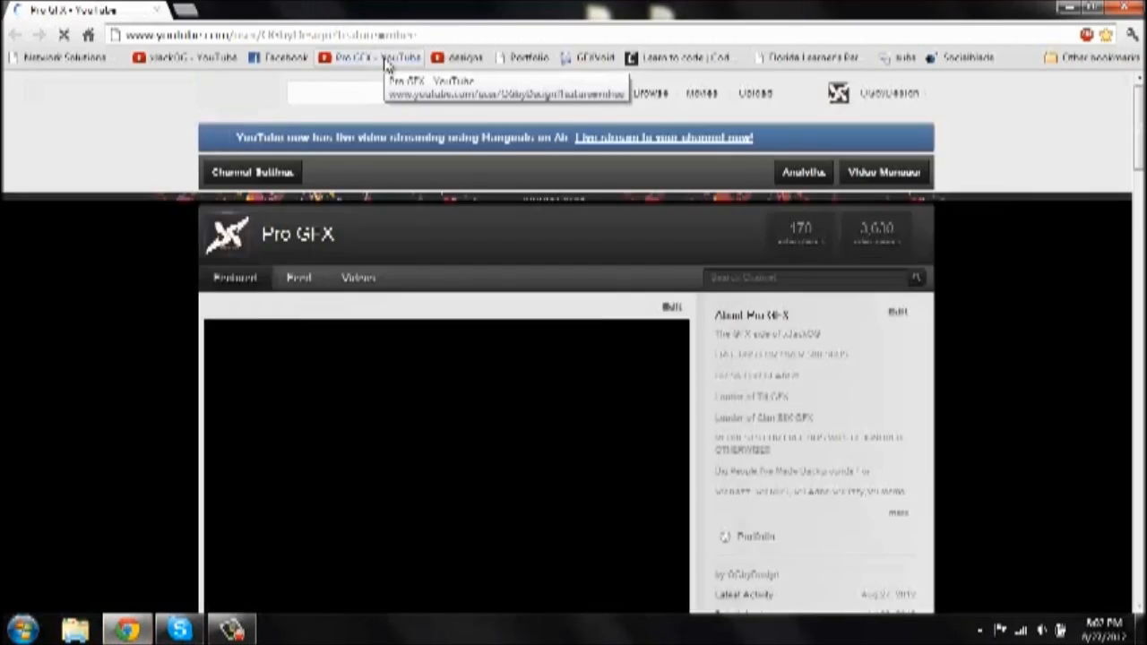
scroll(368, 296, down, 2)
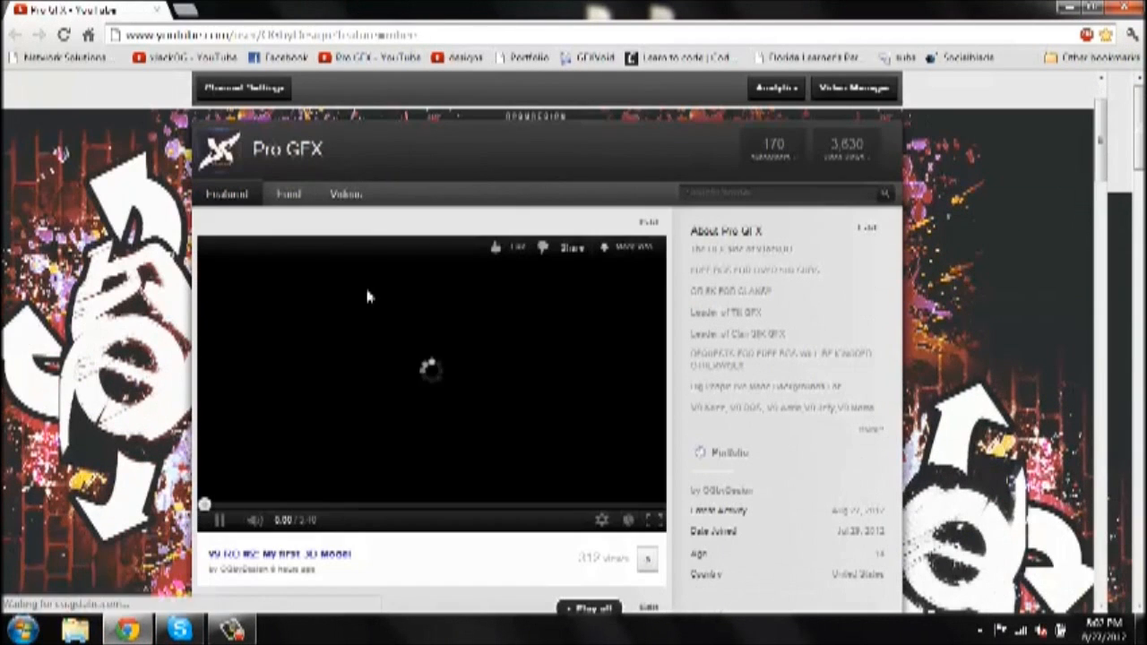
scroll(384, 379, down, 3)
scroll(346, 316, down, 2)
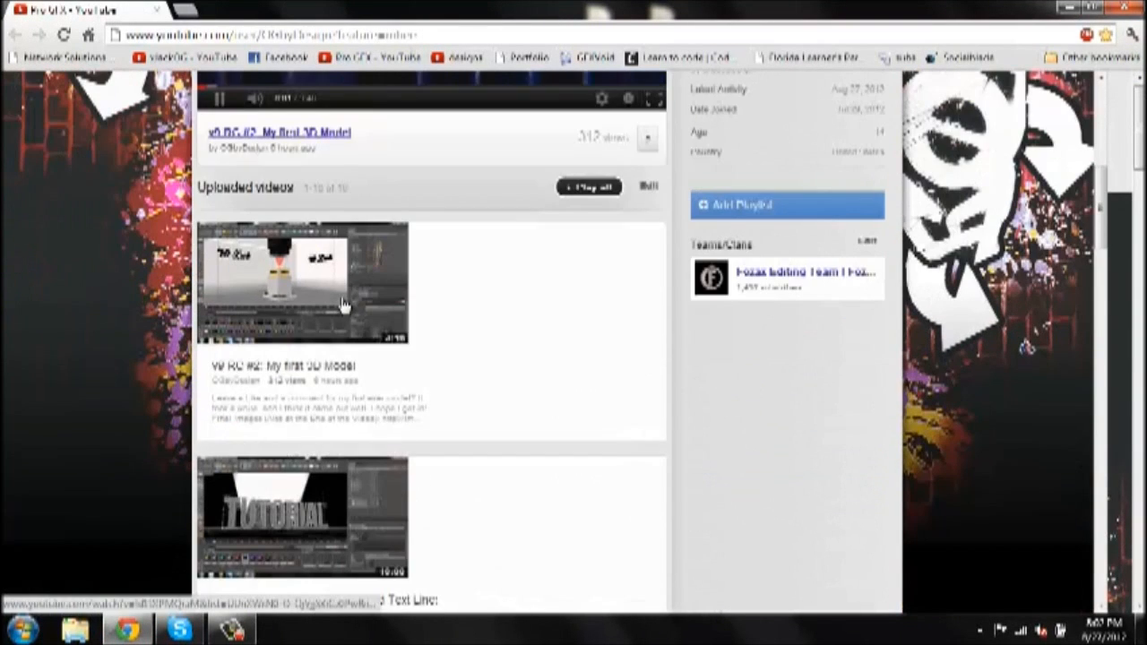
scroll(341, 382, down, 2)
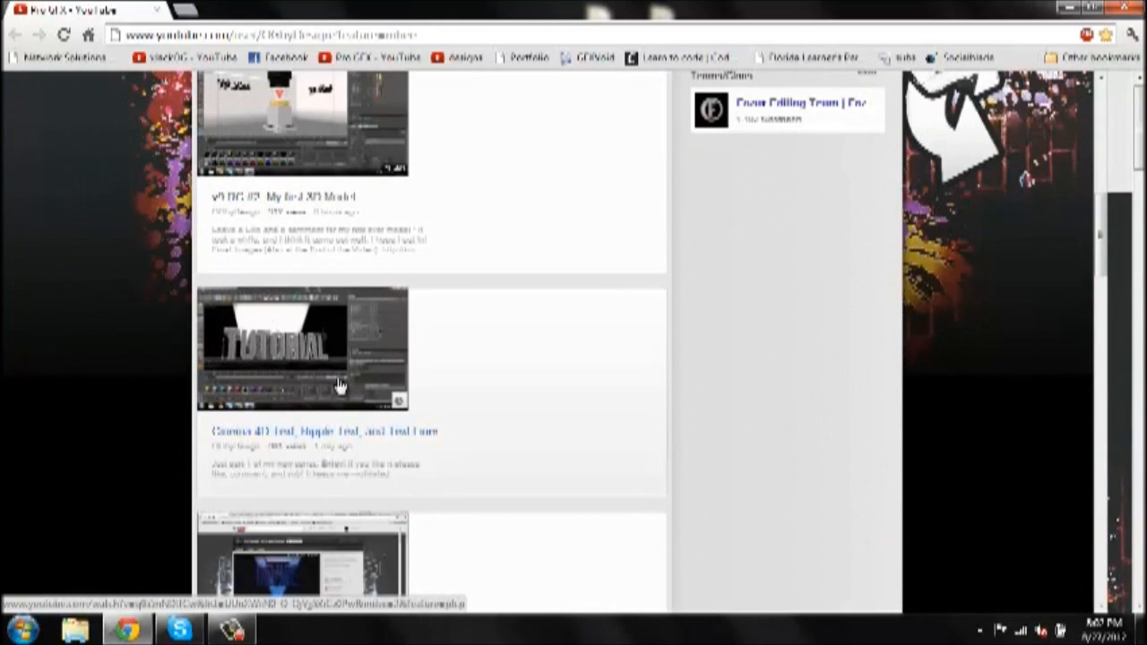
click(338, 385)
drag(735, 176, 557, 176)
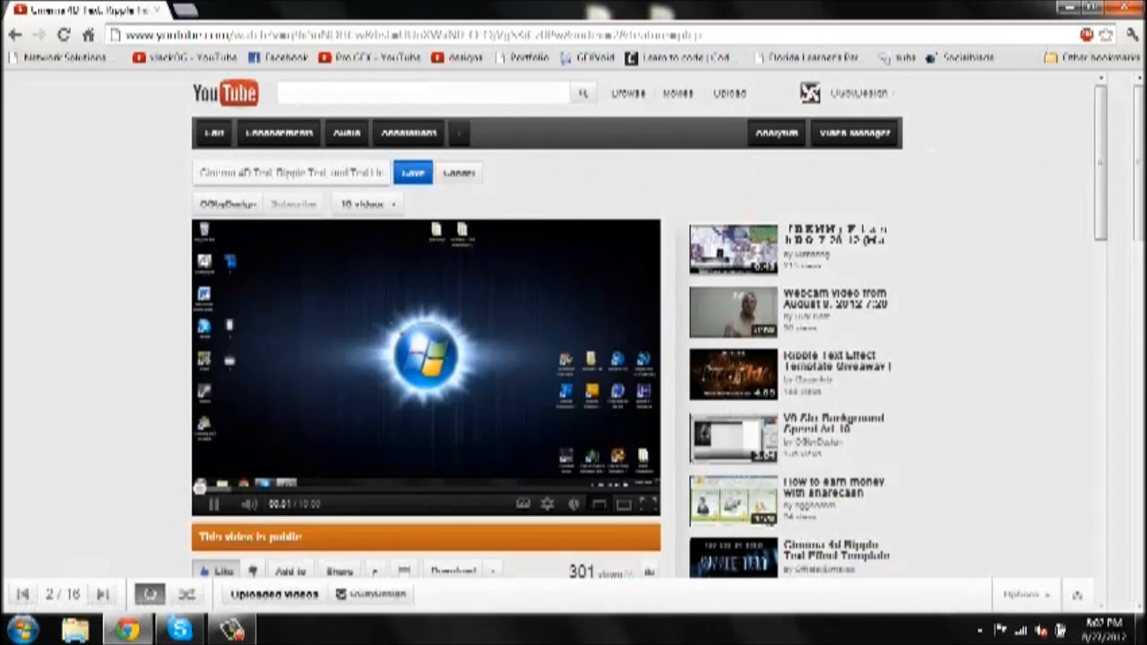
Return to the Pro GFX channel page and look through its list of uploaded videos
click(231, 203)
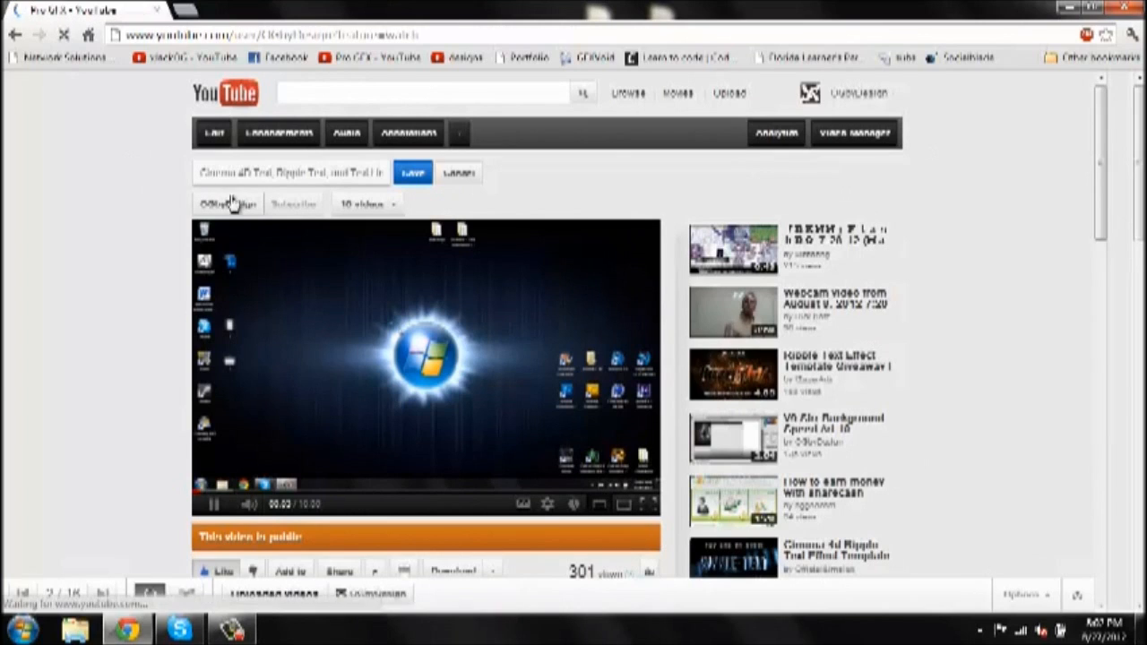
scroll(228, 191, down, 10)
scroll(266, 186, up, 3)
scroll(325, 274, down, 2)
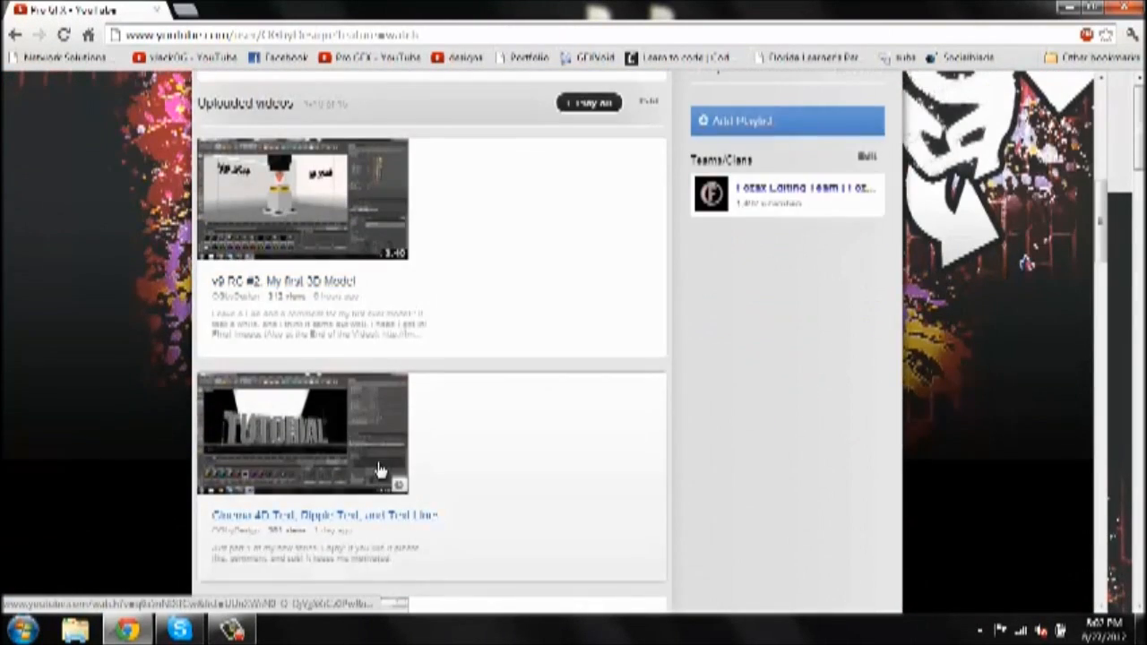
scroll(380, 471, down, 5)
scroll(380, 470, down, 4)
scroll(372, 404, up, 8)
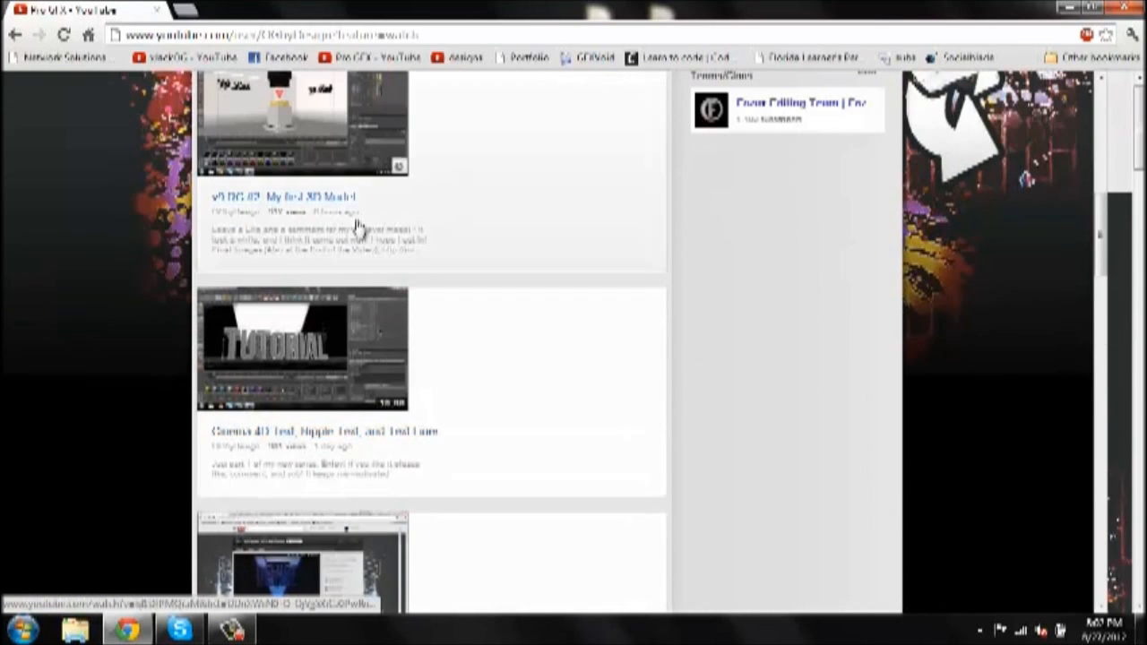
Open the video "v9 RC #2: My first 3D Model" to view it, leaving its title editor without saving
click(357, 187)
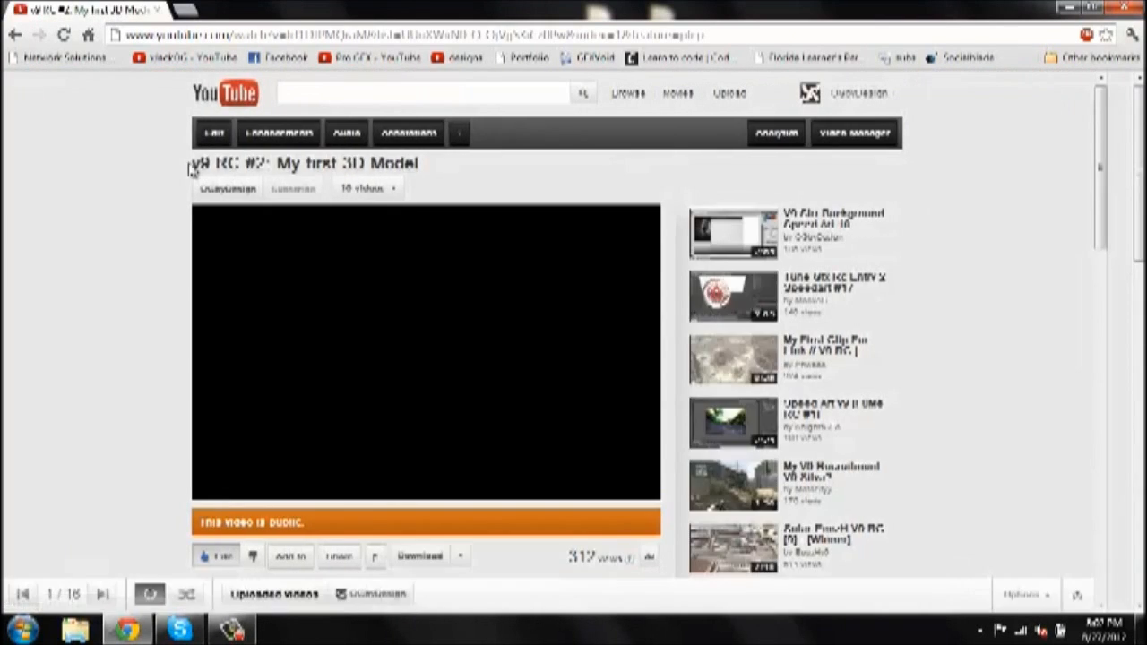
drag(191, 170, 493, 167)
click(493, 167)
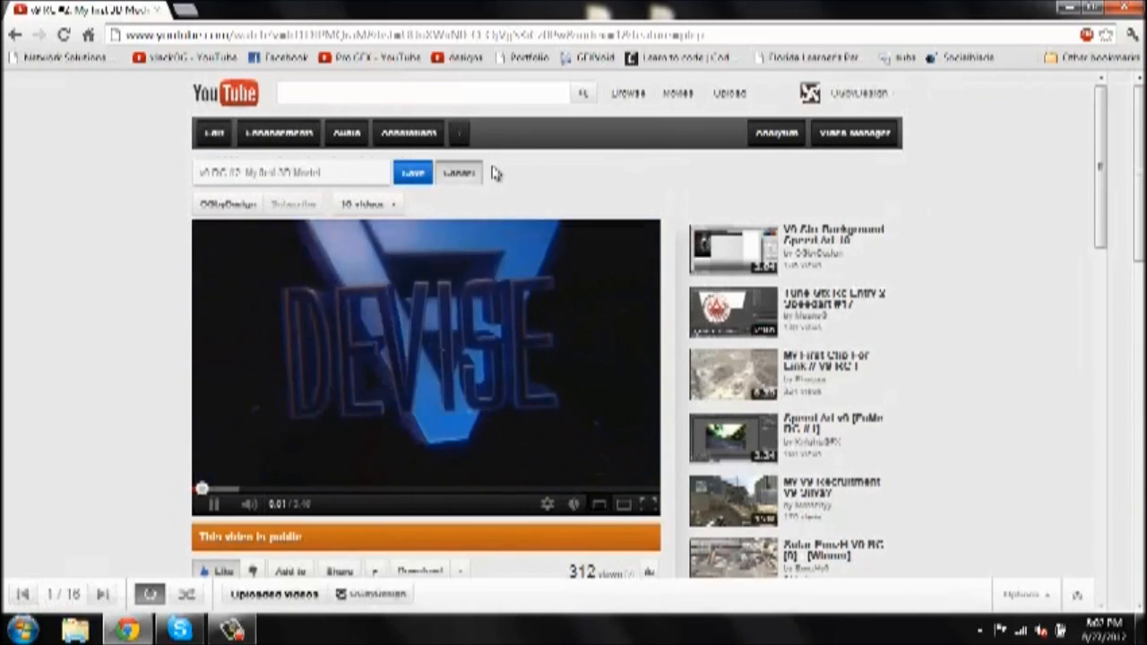
click(468, 170)
scroll(179, 224, down, 4)
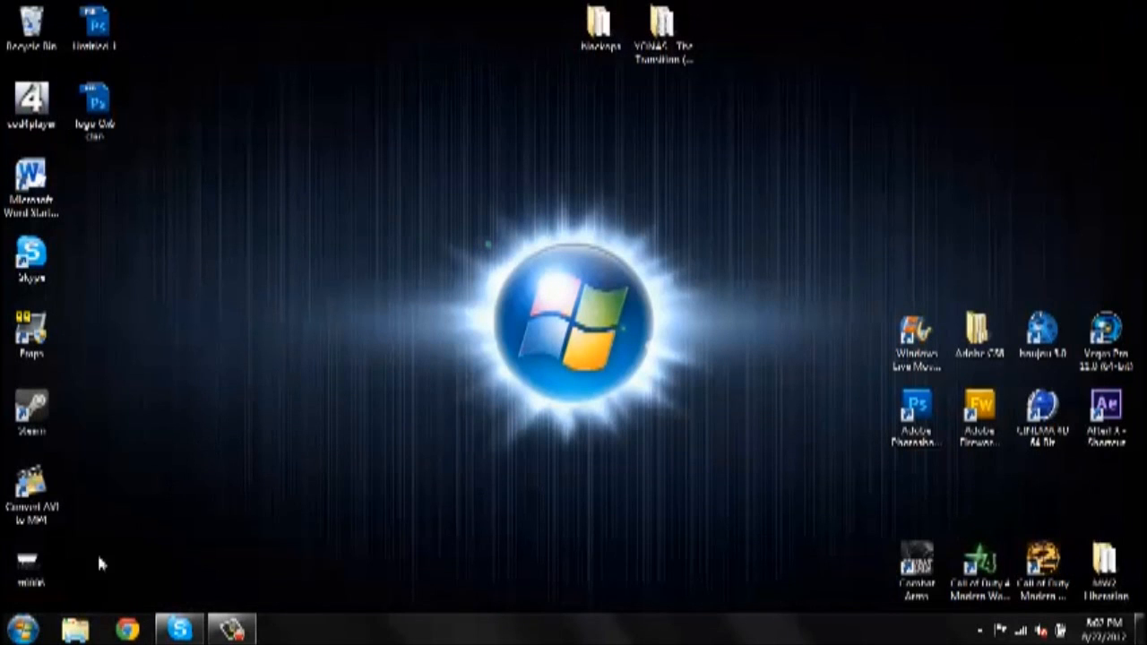
Open the rendered TUTORIAL image from the desktop in Adobe Photoshop CS5
right_click(29, 563)
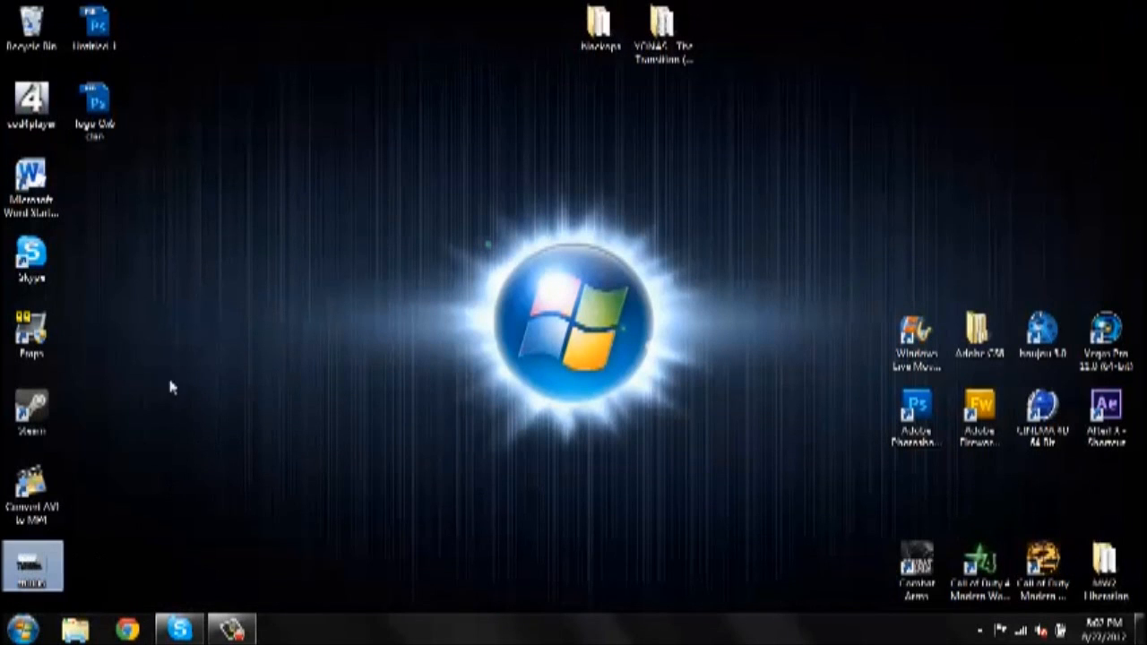
mouse_move(206, 256)
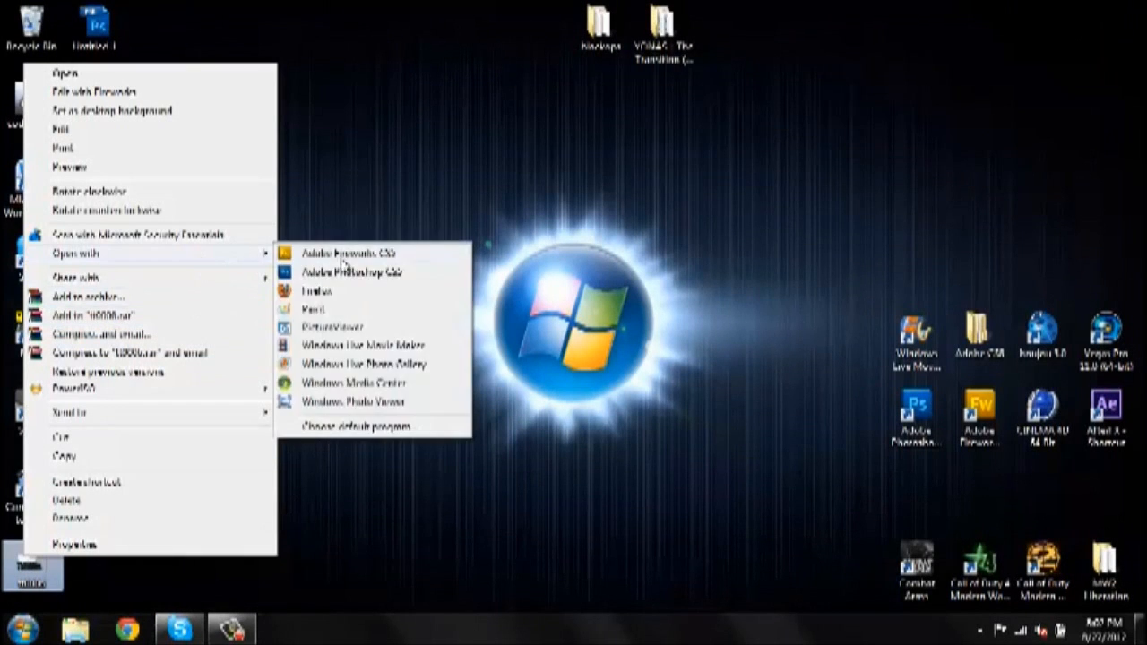
click(343, 270)
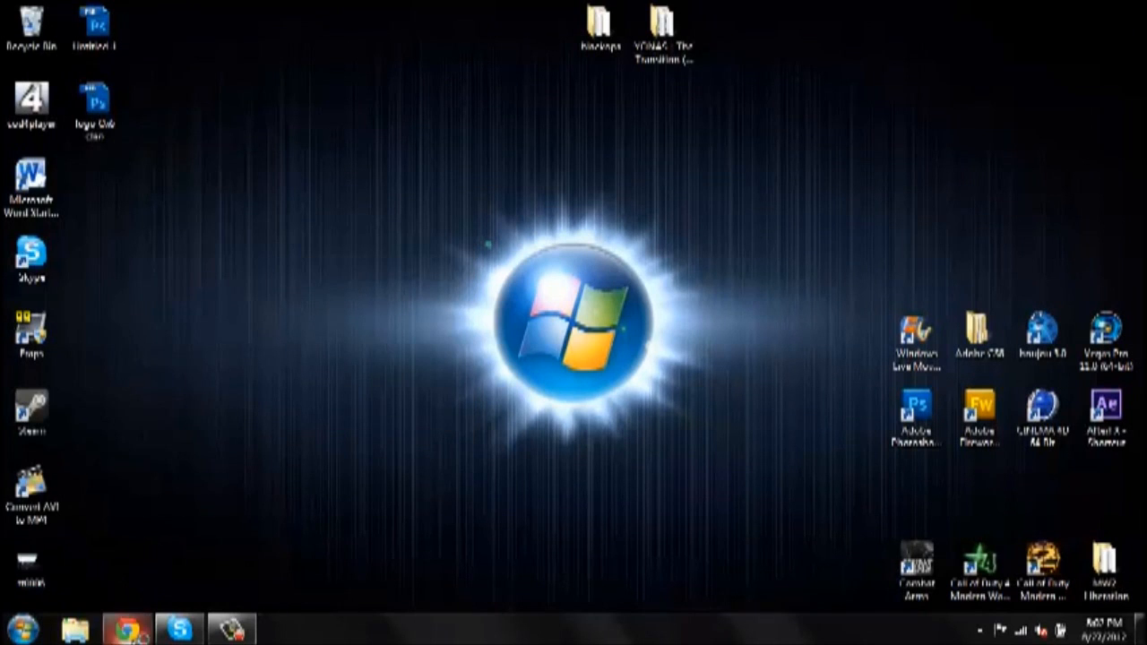
Switch to Chrome and view the Pro GFX channel's video "Beast GFX Pack!!!: Thanks for 100 subs!"
click(127, 633)
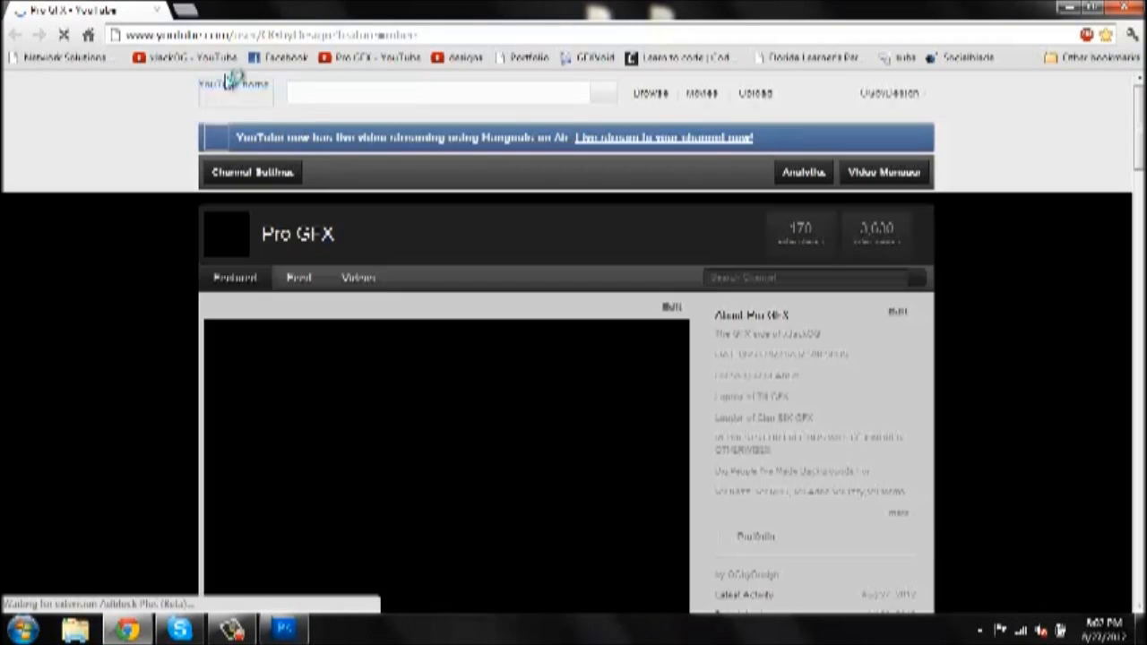
scroll(113, 358, down, 10)
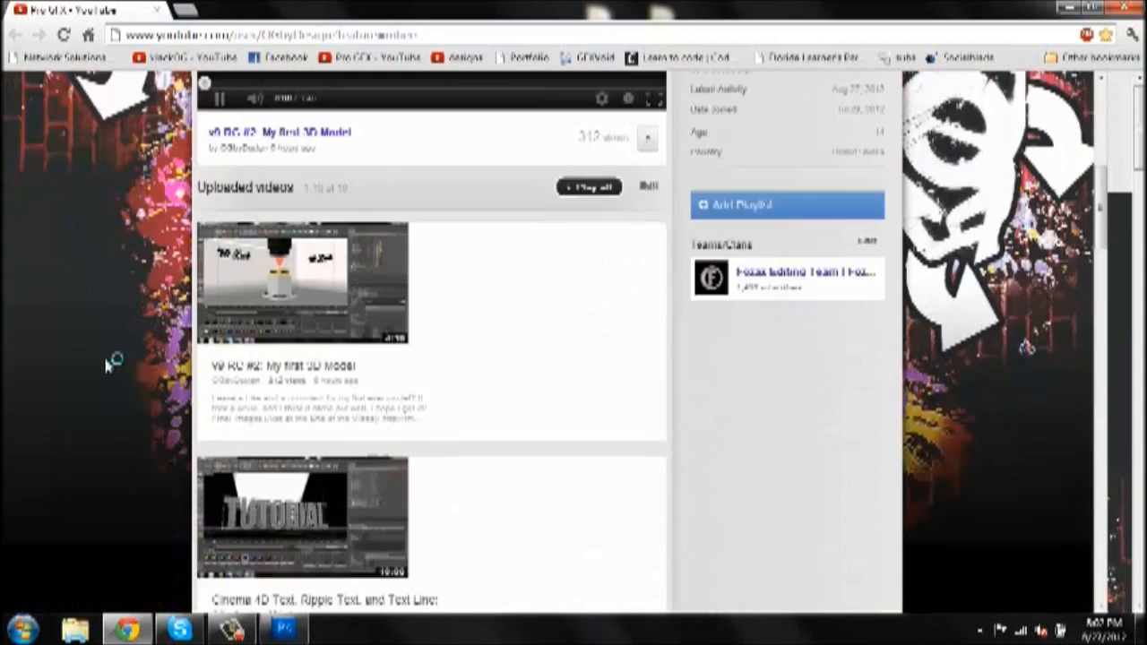
scroll(323, 400, down, 2)
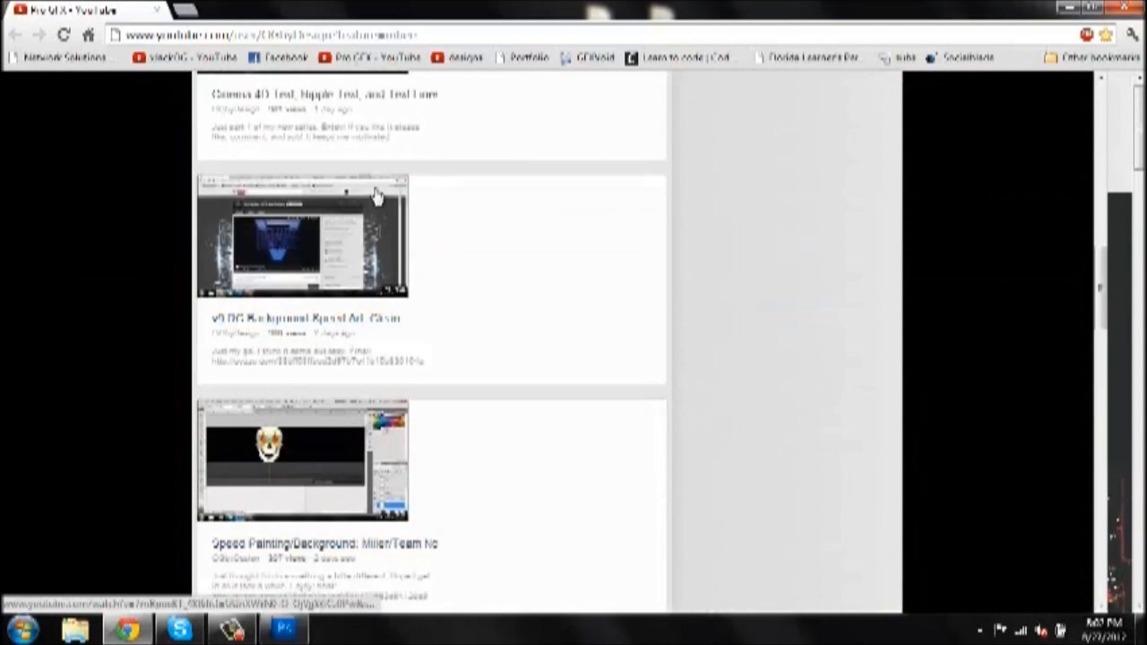
scroll(309, 502, down, 2)
click(302, 533)
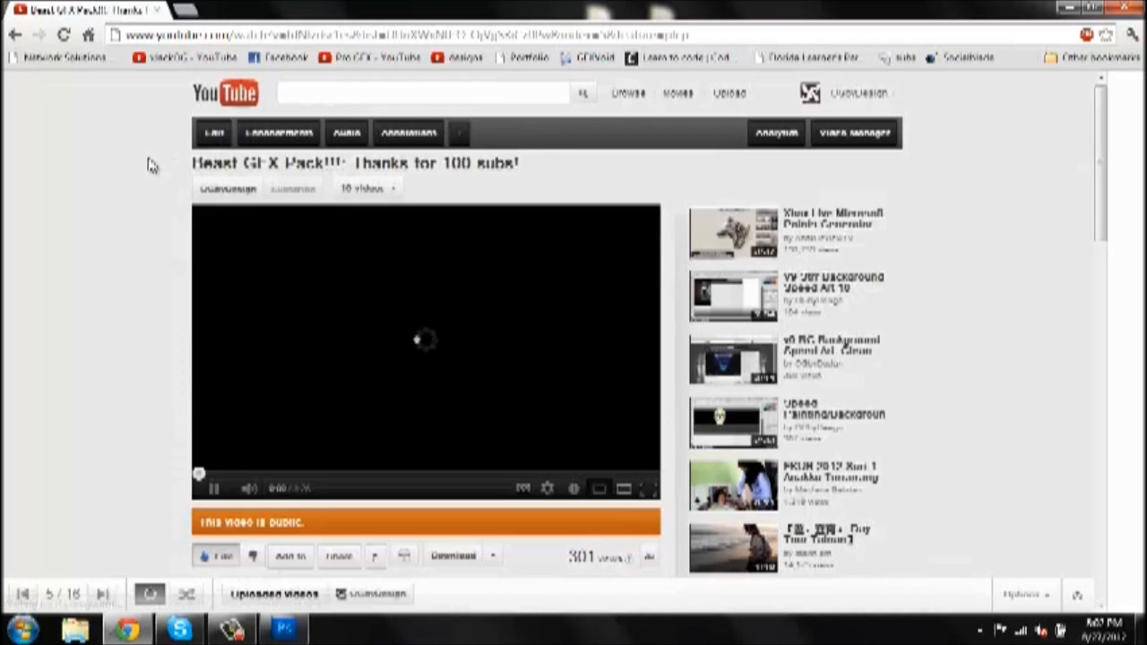
drag(151, 166, 622, 167)
click(160, 196)
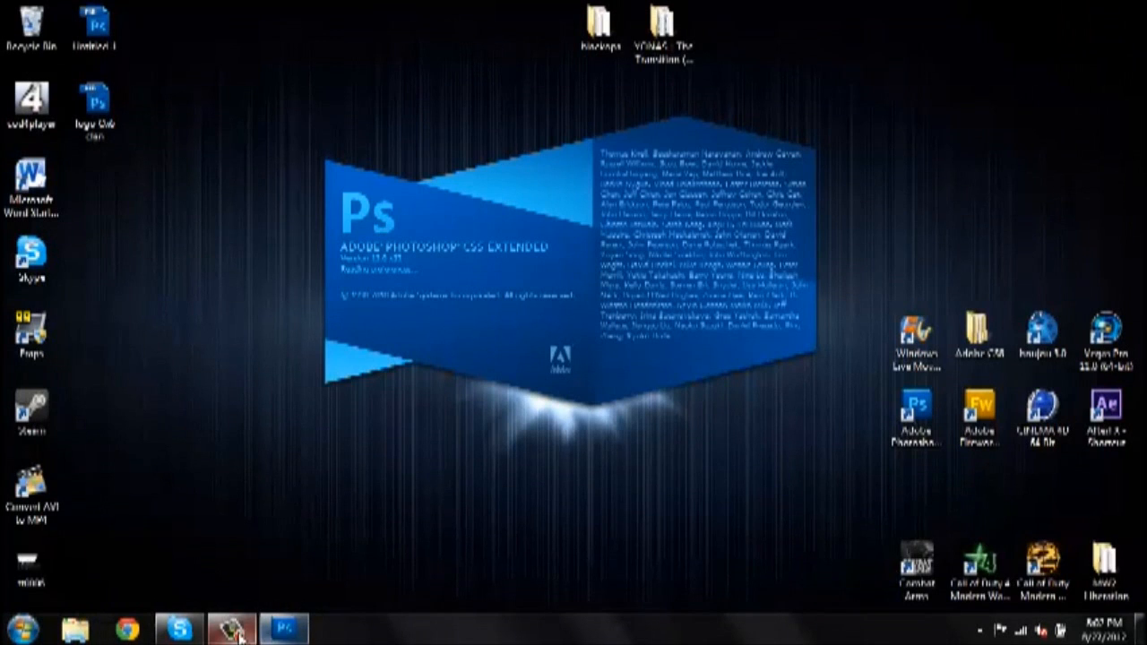
click(233, 630)
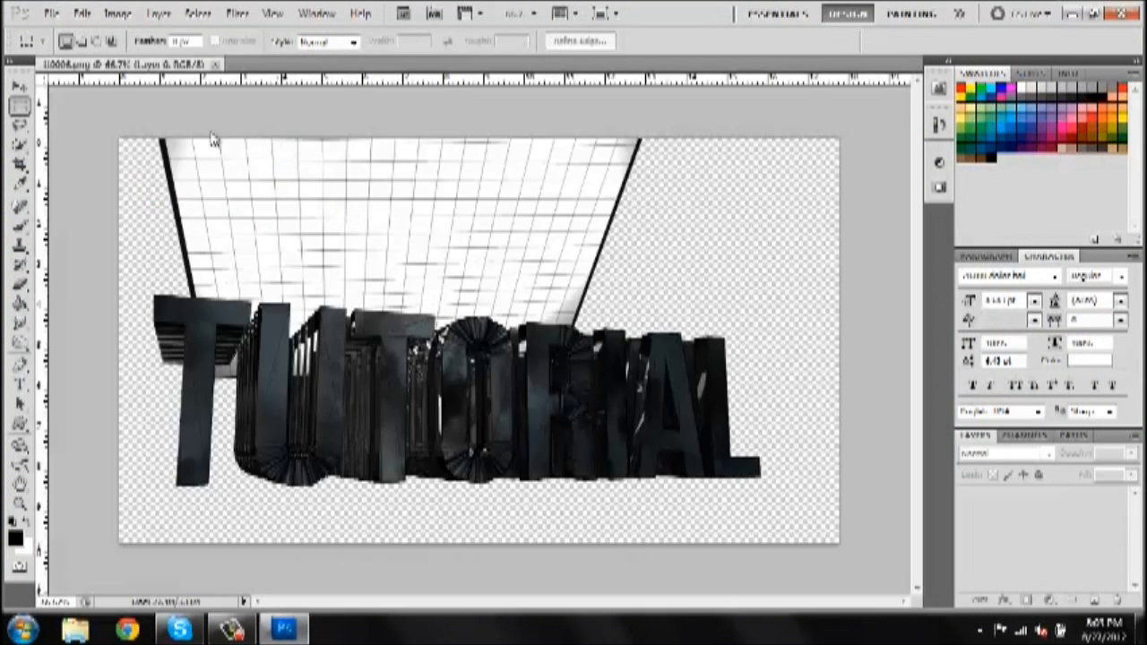
Open the file MDC New YouTube Template from the Template folder inside Documents > Backgrounds
key(ctrl+o)
click(52, 188)
double_click(206, 87)
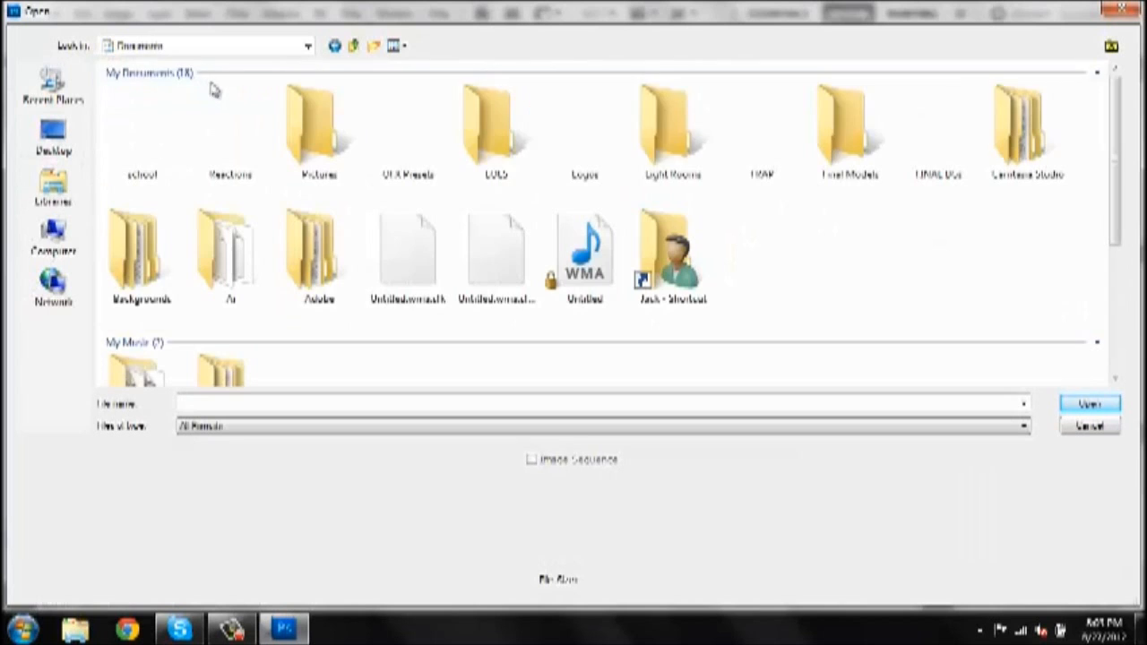
double_click(161, 238)
click(332, 128)
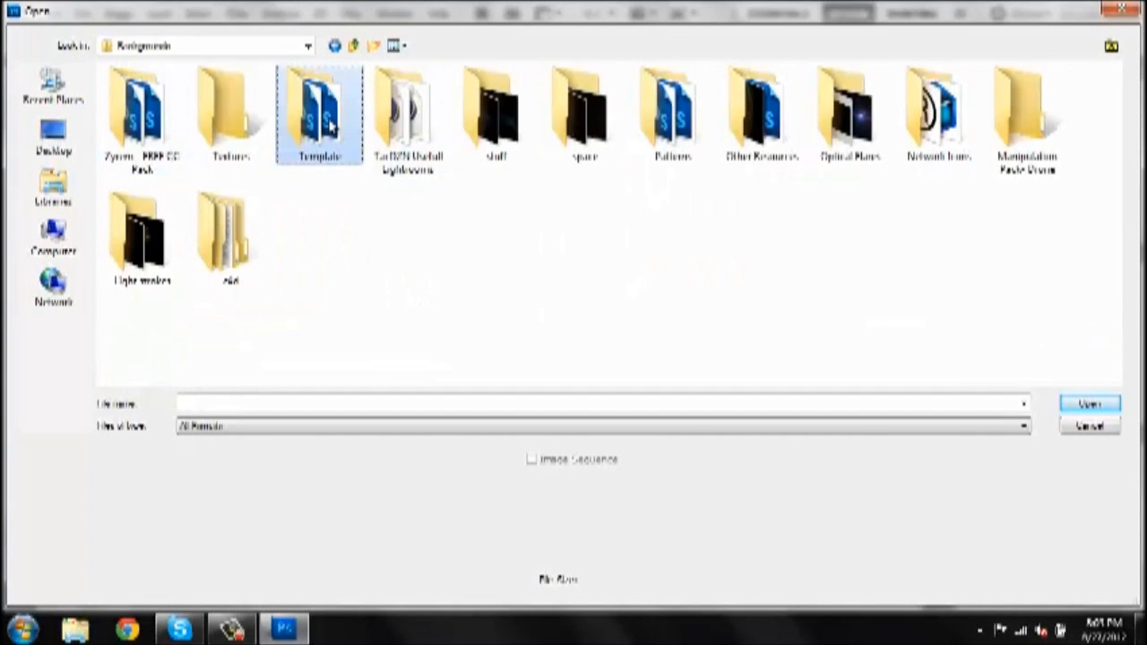
double_click(330, 126)
click(318, 127)
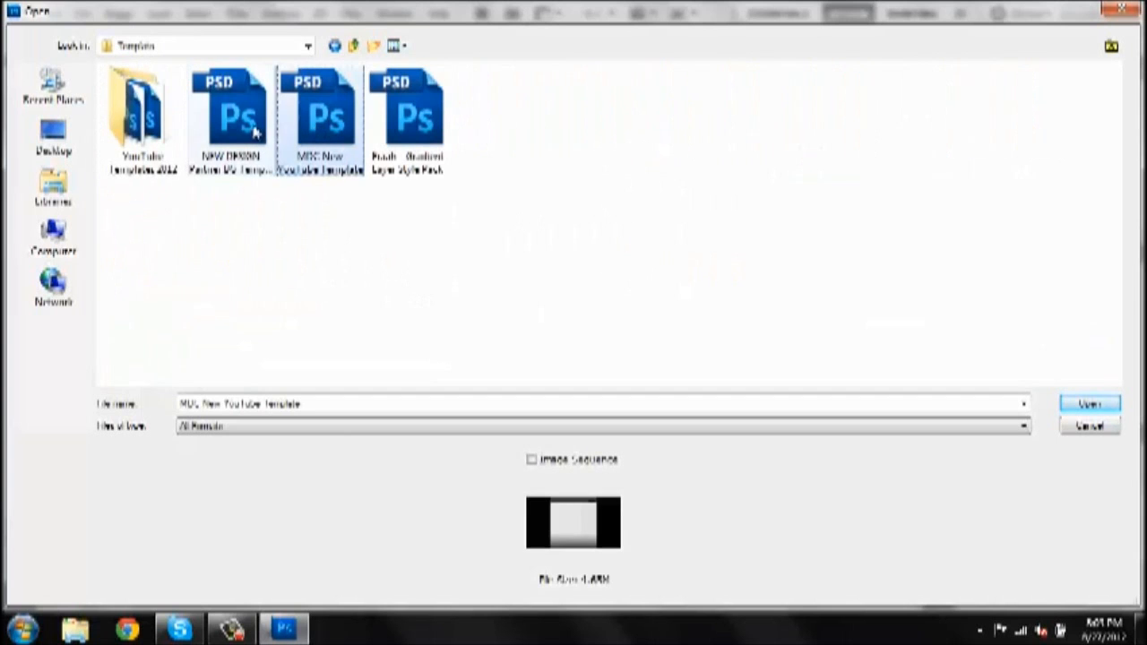
key(Return)
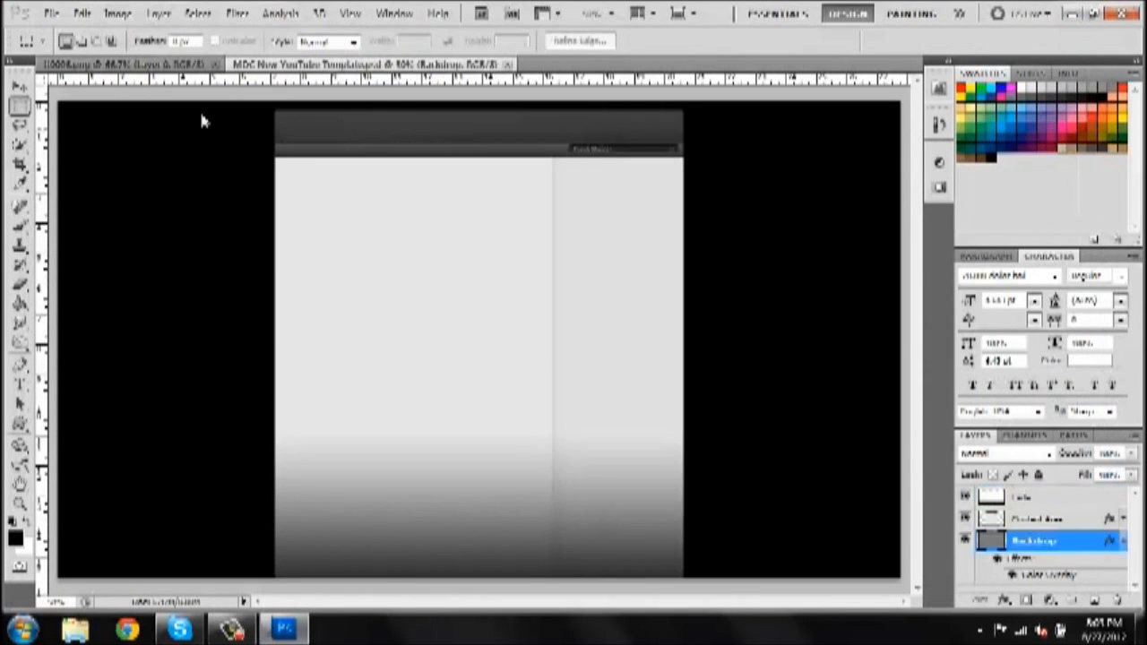
Select the dark 3D lettering in the TUTORIAL image with the Quick Selection tool
click(132, 65)
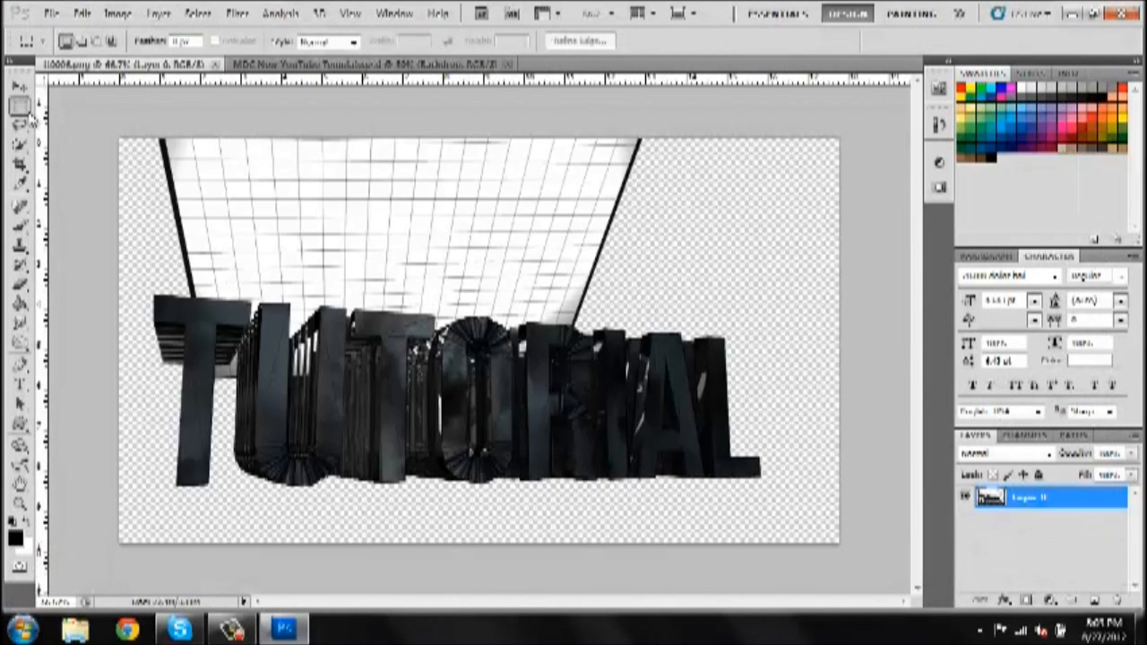
click(23, 146)
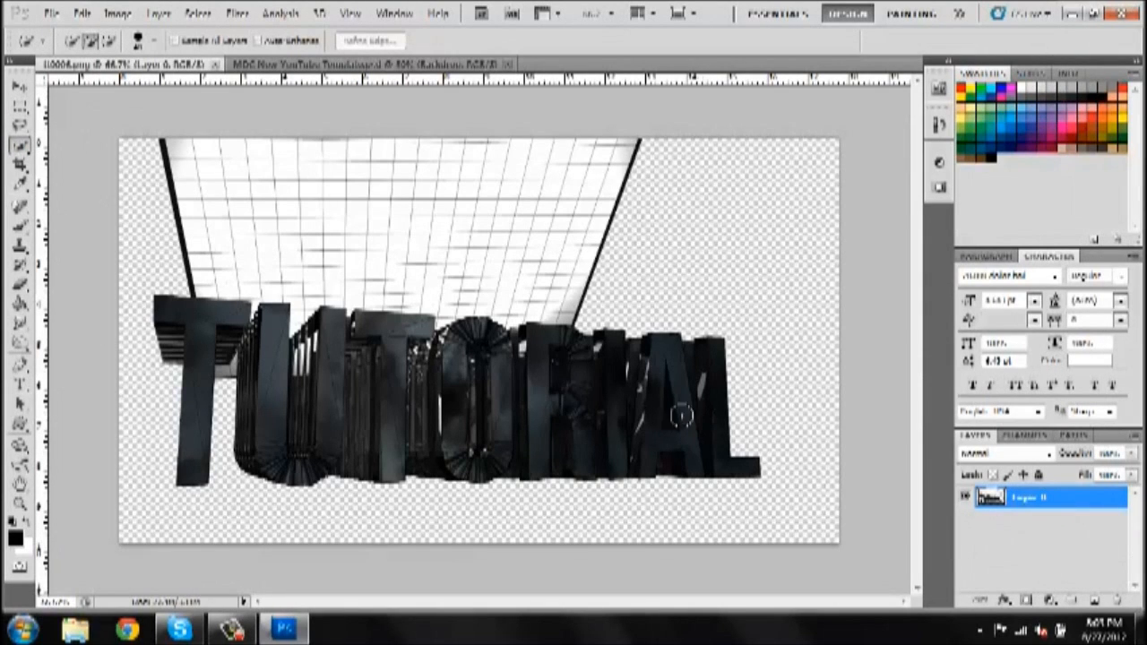
right_click(23, 146)
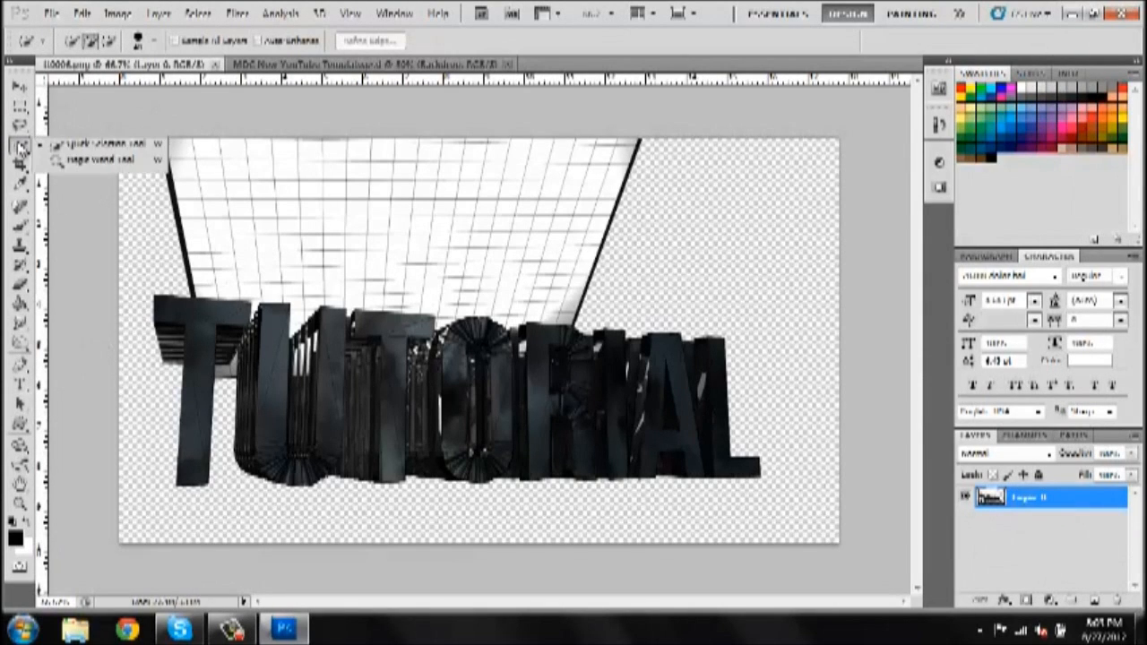
click(94, 144)
mouse_move(220, 343)
mouse_down()
mouse_move(191, 489)
mouse_move(400, 444)
mouse_move(633, 437)
mouse_move(715, 378)
mouse_up()
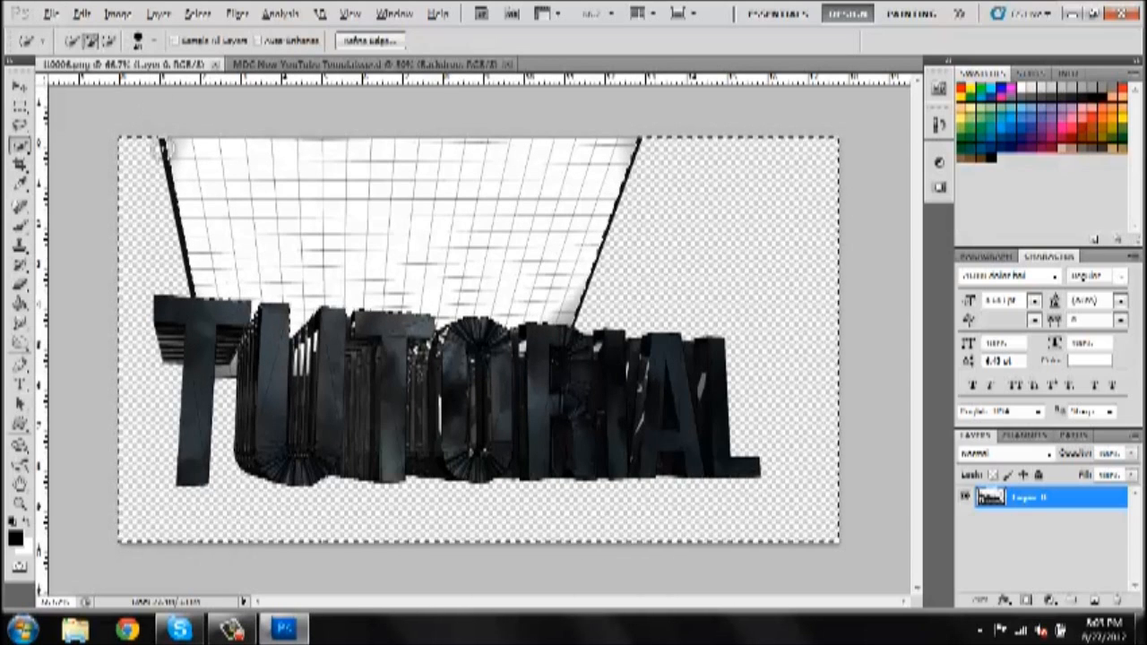
Subtract the excess areas beside the white grid panel above the lettering from the quick selection
key(alt)
drag(152, 148, 179, 244)
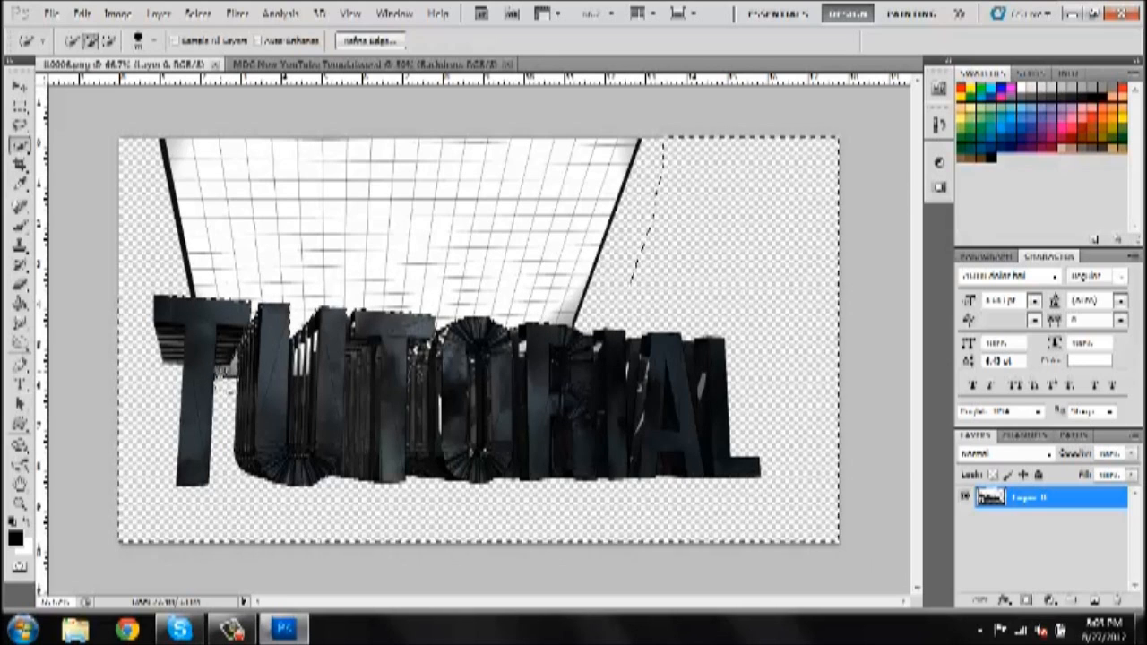
key(super)
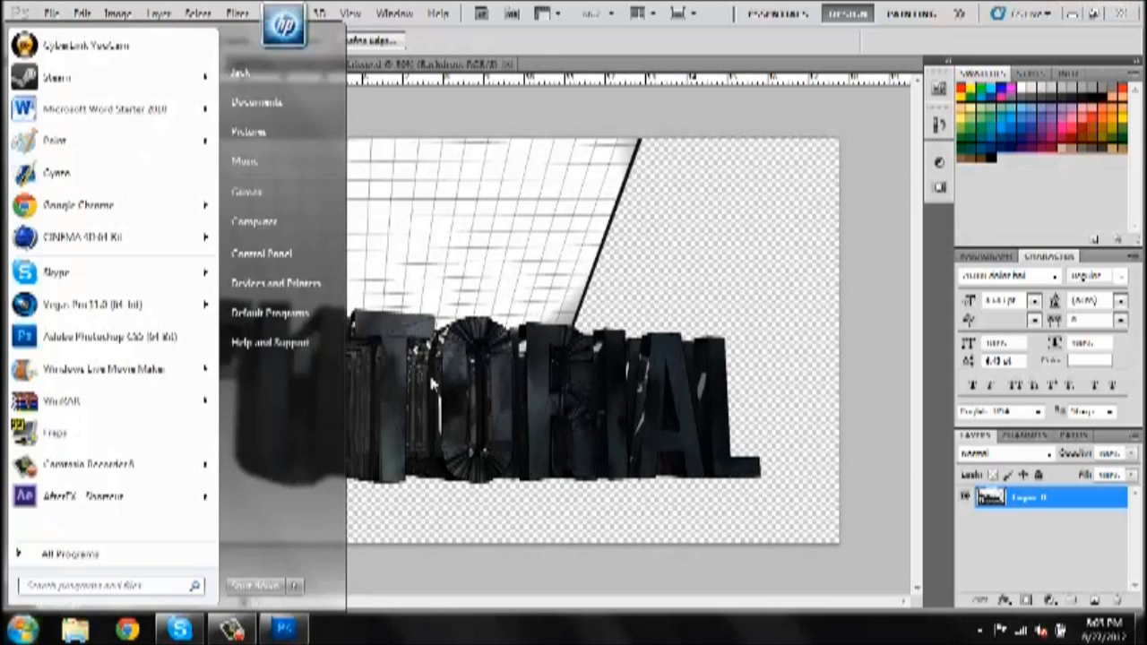
key(super)
key(alt)
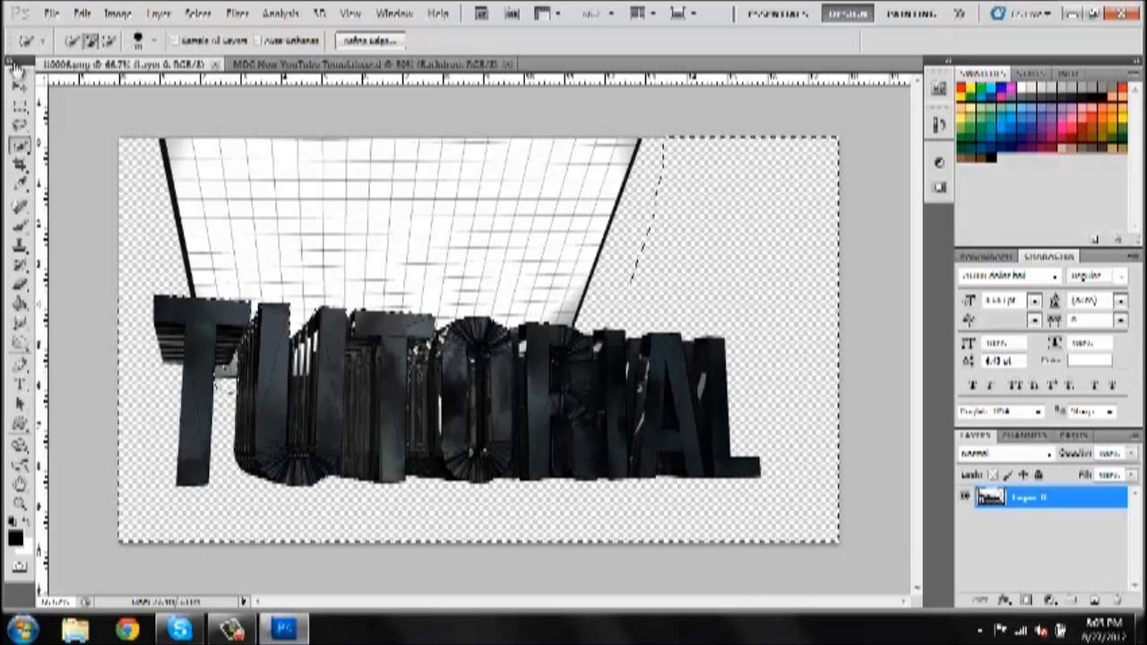
key(alt)
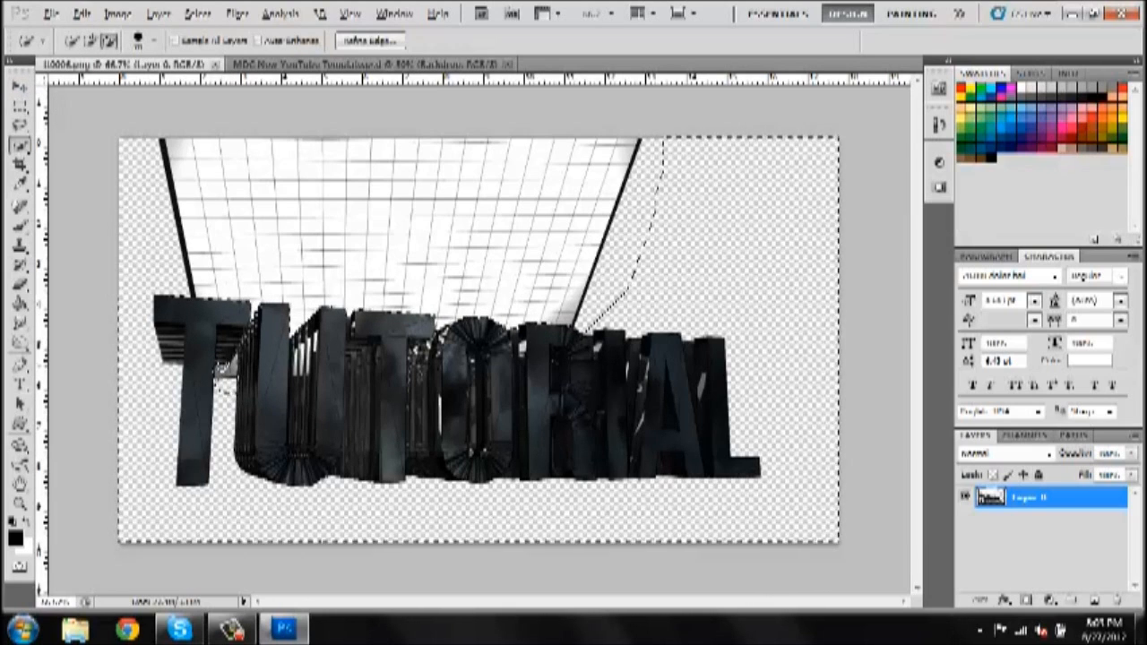
Move the selected lettering into the MDC New YouTube Template document, on the black area left of the light content column
click(20, 86)
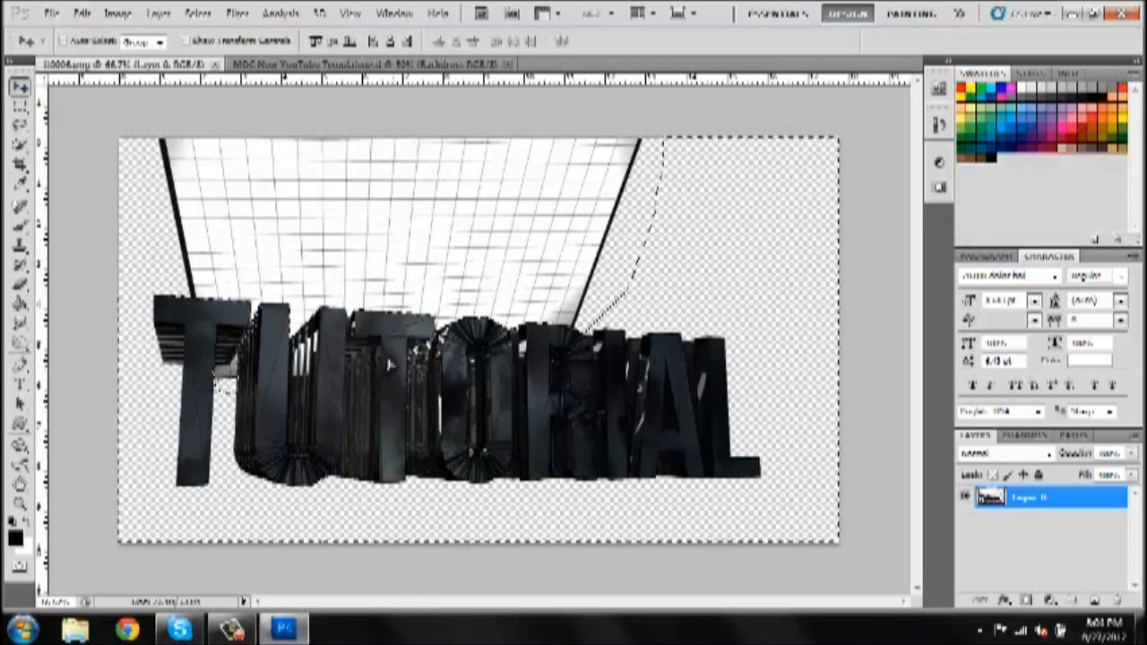
drag(383, 370, 266, 328)
Scale down the TUTORIAL lettering, rotate it to read vertically, and place it against the content column's left edge
click(19, 285)
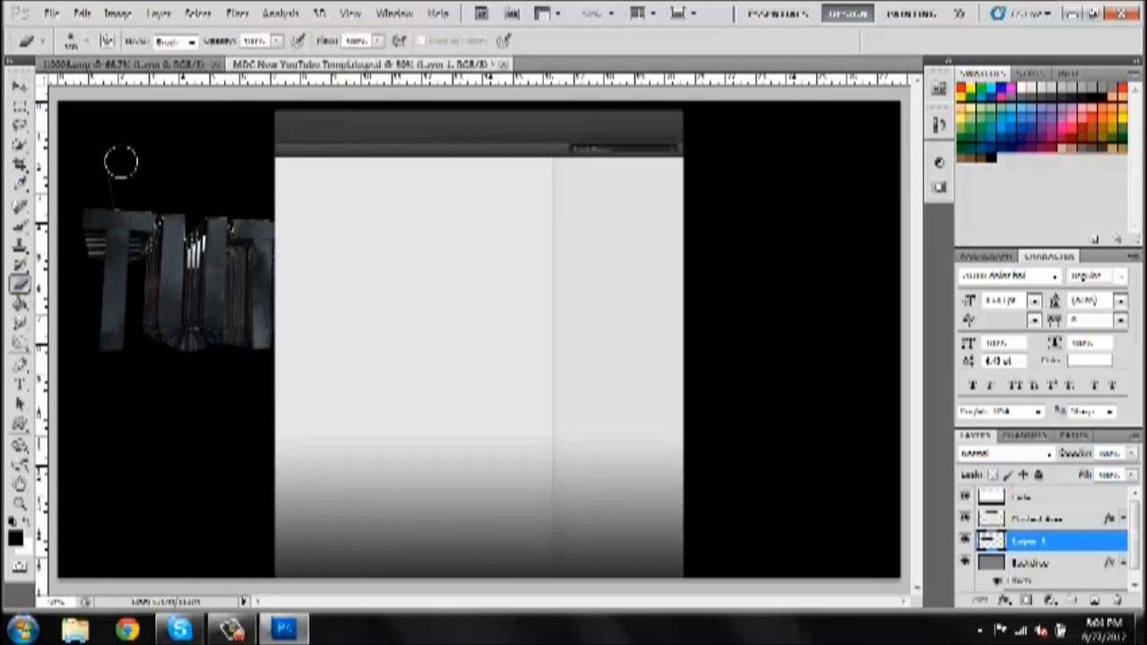
click(20, 87)
key(ctrl+t)
drag(79, 199, 382, 350)
drag(479, 285, 262, 216)
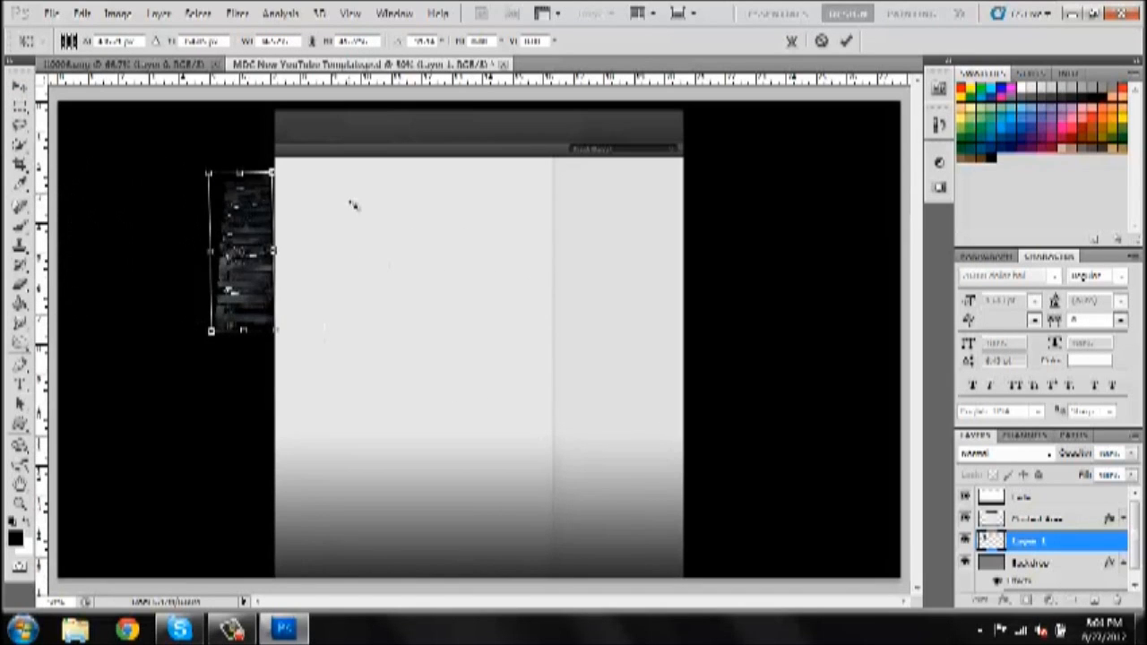
drag(352, 204, 358, 207)
key(Return)
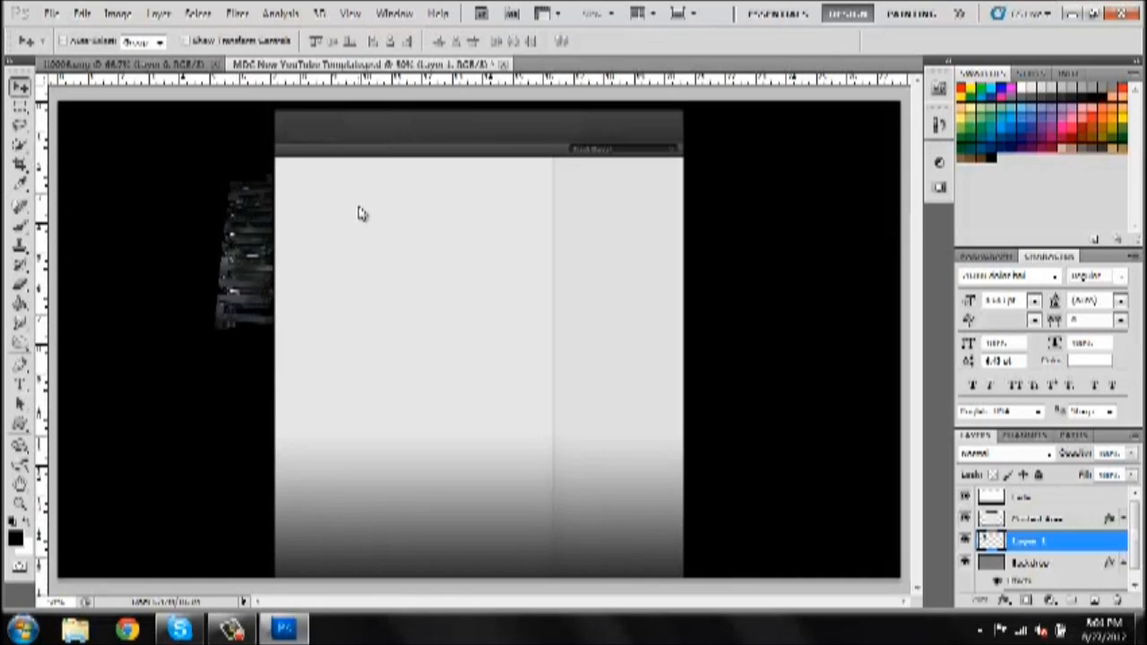
Close the lettering's source image and shrink the vertical lettering slightly from its lower outer corner
click(216, 66)
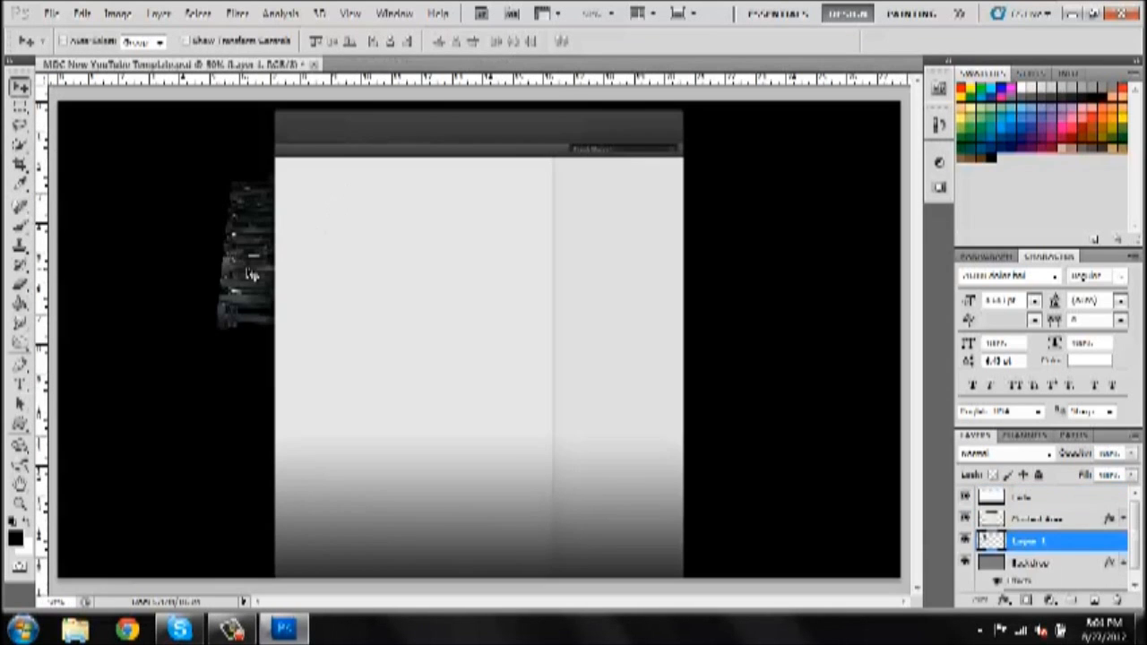
key(ctrl+t)
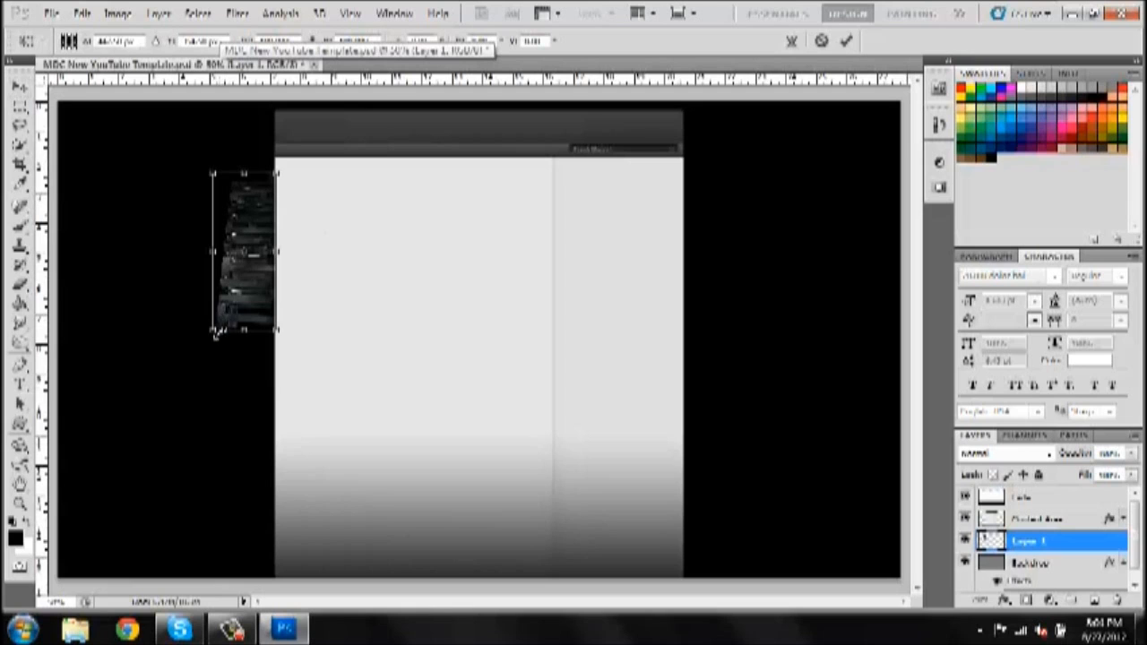
drag(219, 331, 222, 328)
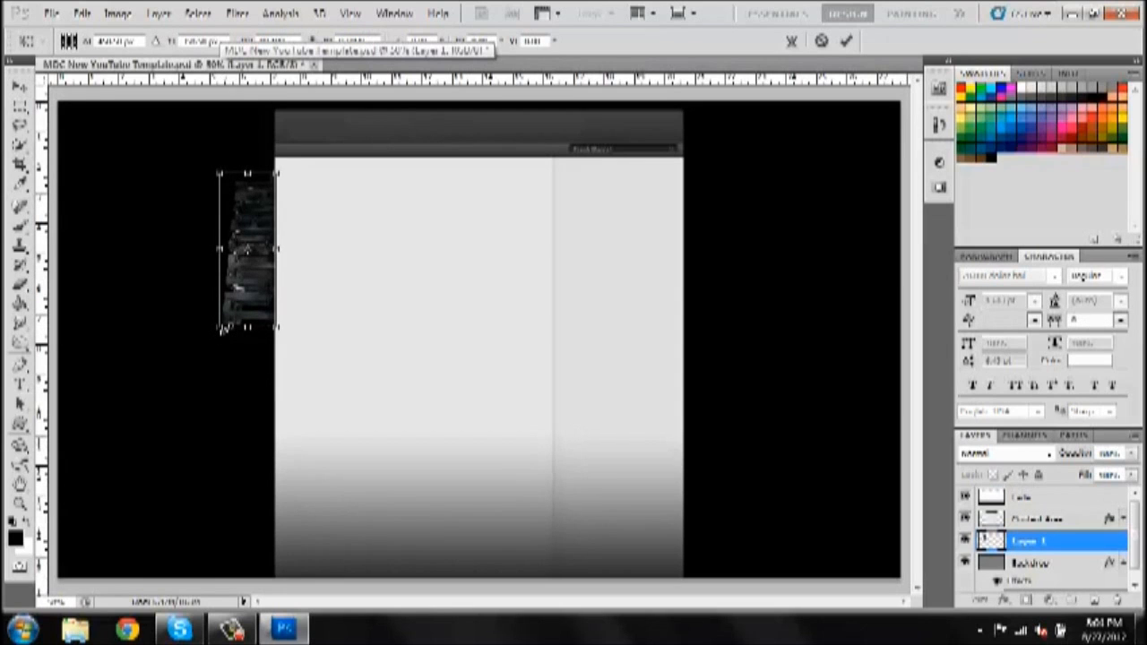
key(Return)
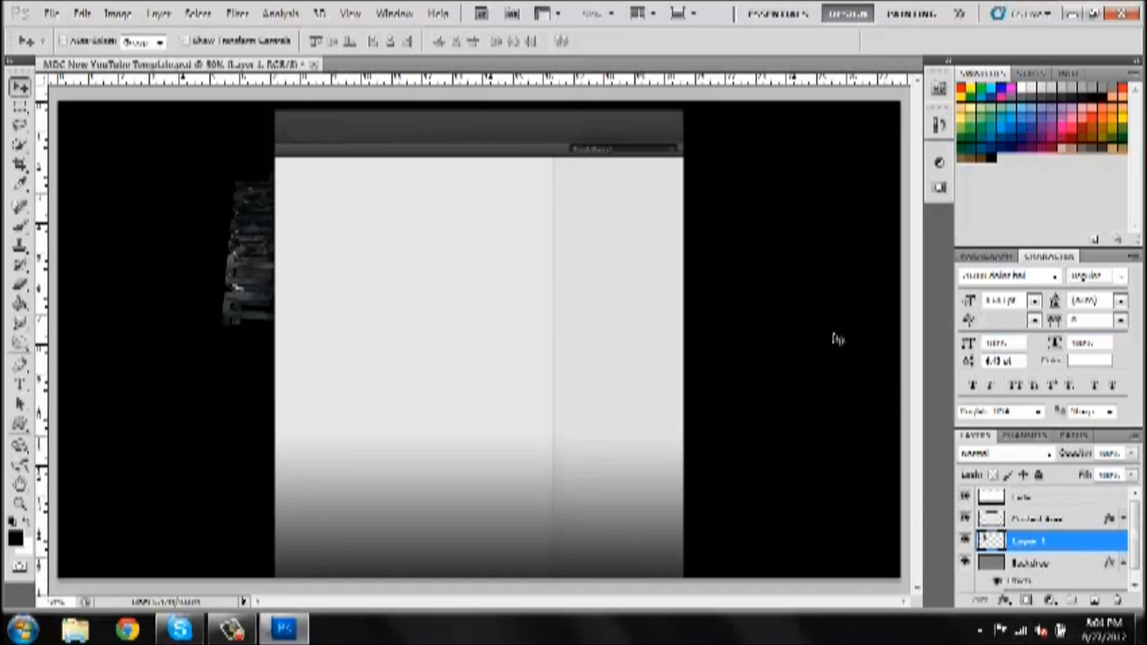
Add a Drop Shadow layer style to the lettering on Layer 1
double_click(1071, 542)
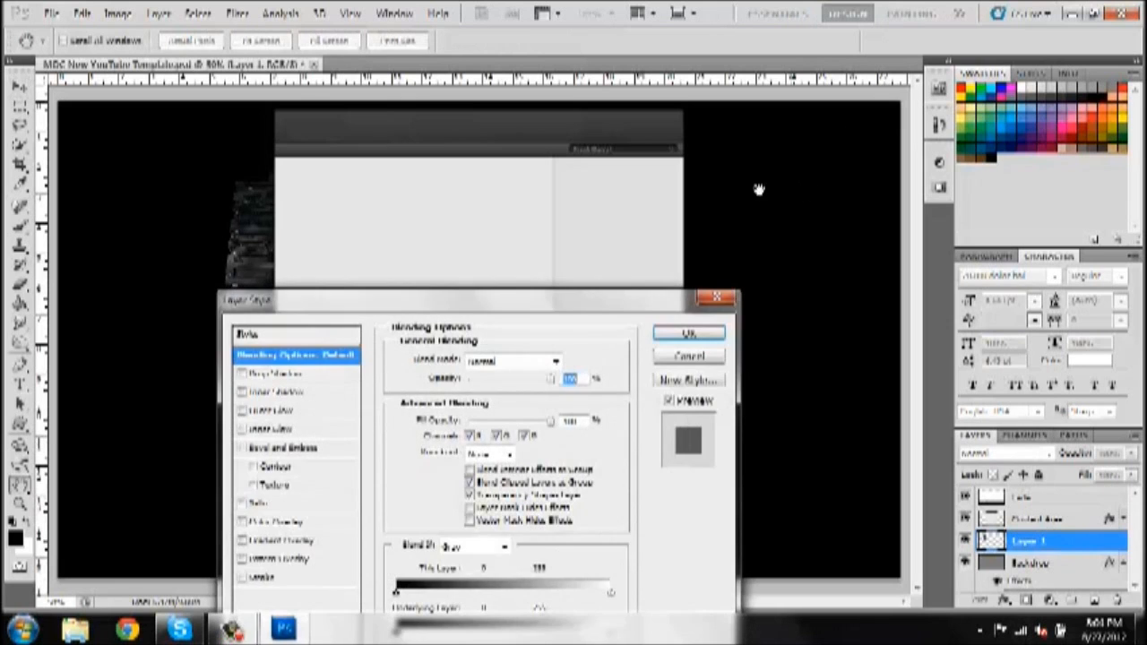
drag(551, 306, 883, 122)
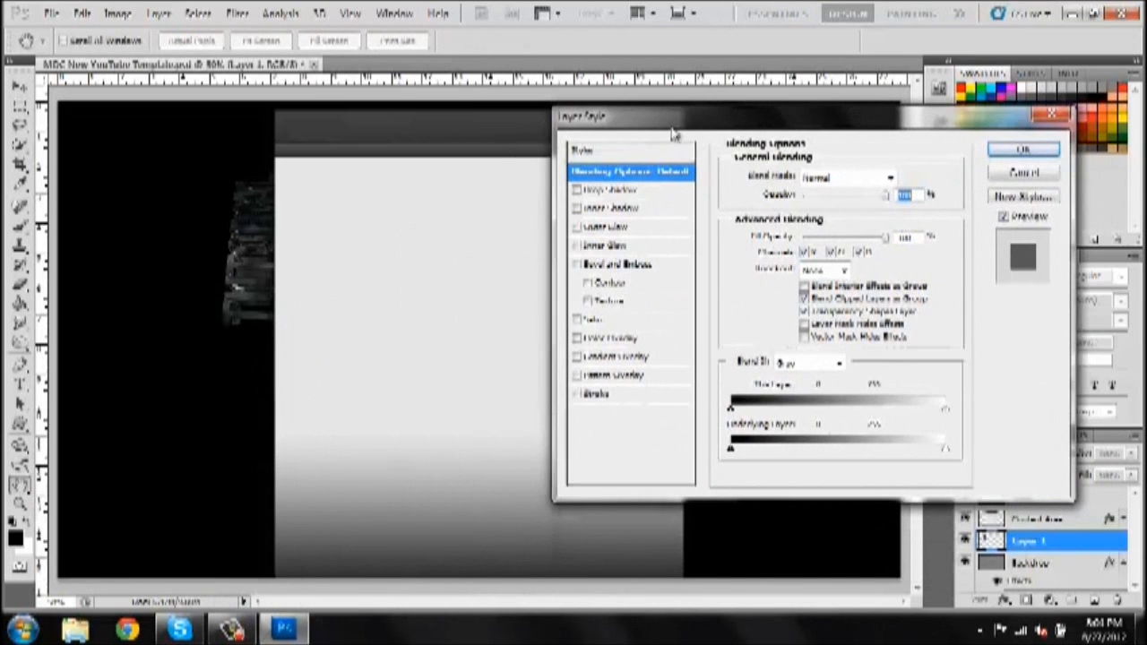
click(578, 192)
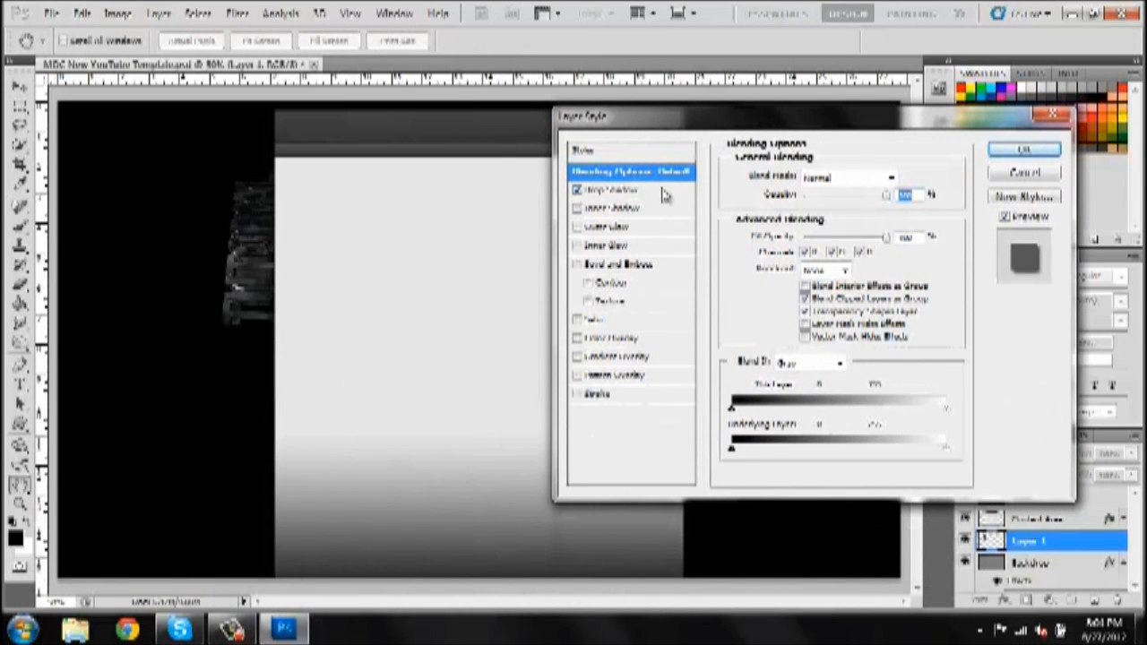
click(661, 192)
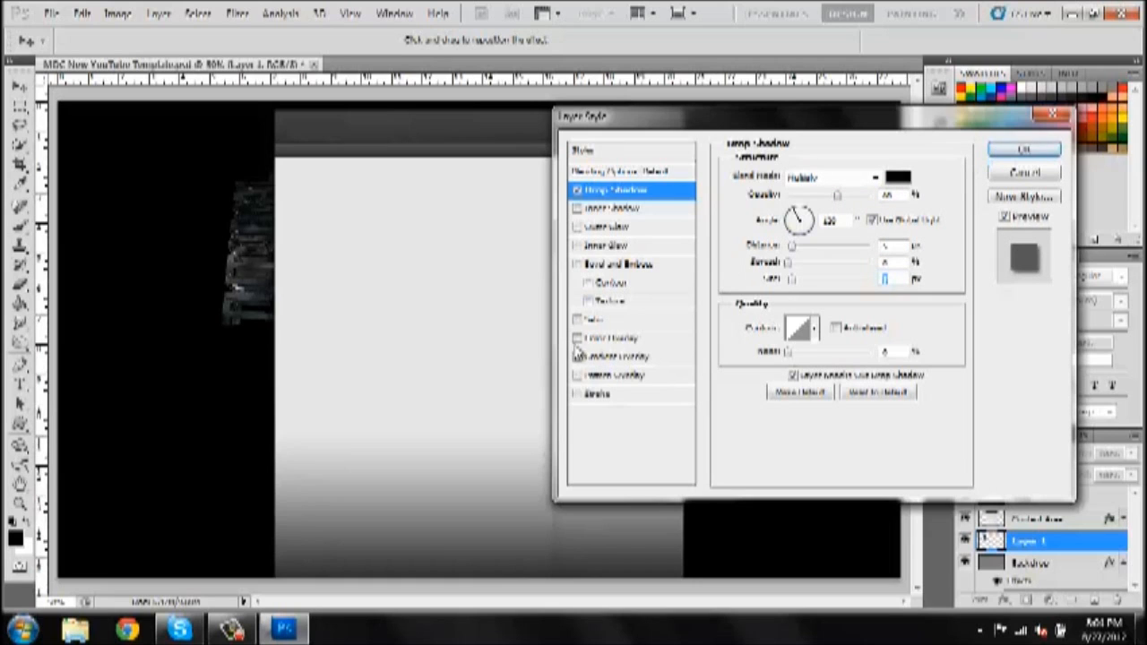
Add a Gradient Overlay to the lettering layer with its blend mode set to Overlay
click(654, 357)
click(875, 178)
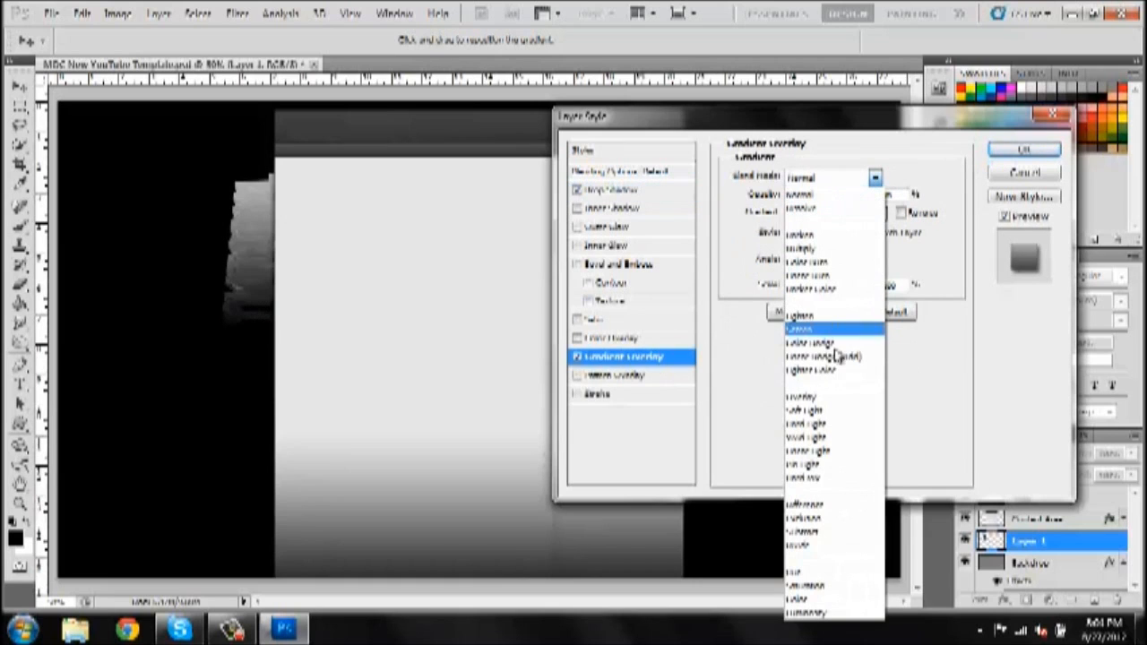
click(832, 398)
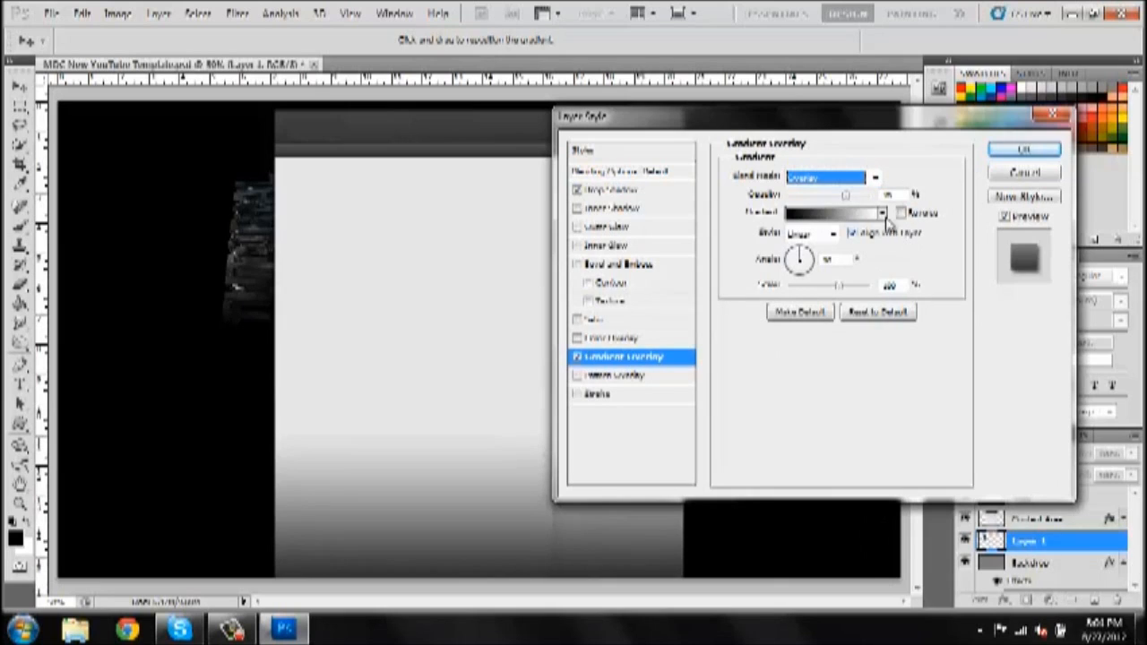
Adjust the gradient overlay's opacity, turn its angle so the light end faces left, and apply the layer style
drag(847, 199, 858, 203)
drag(819, 259, 784, 269)
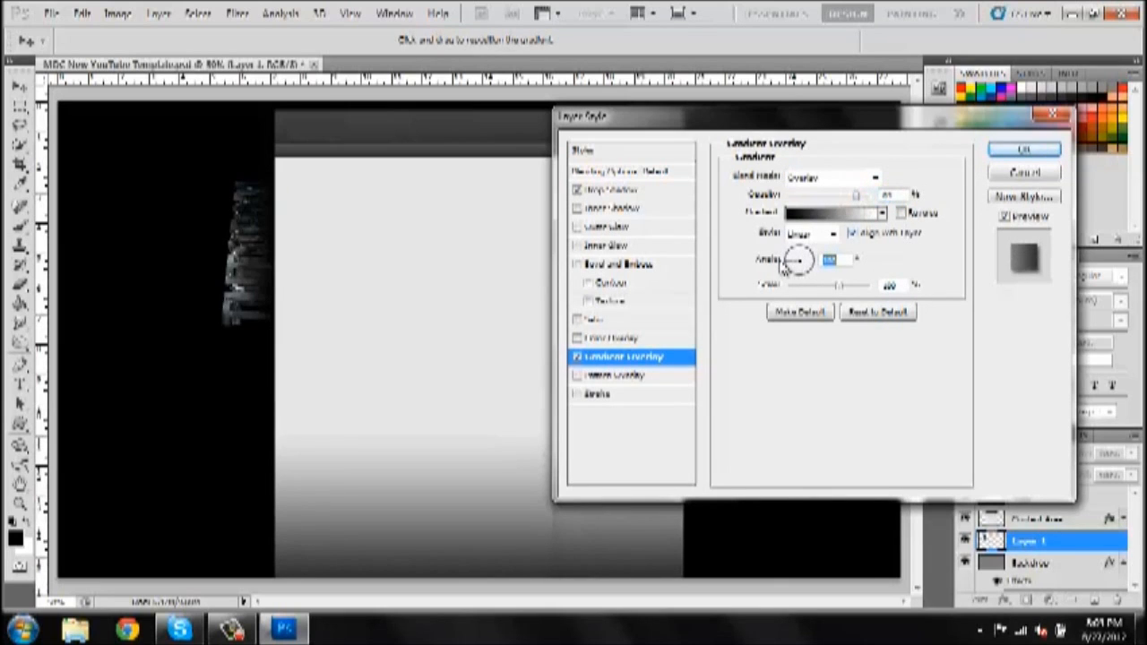
drag(790, 260, 789, 262)
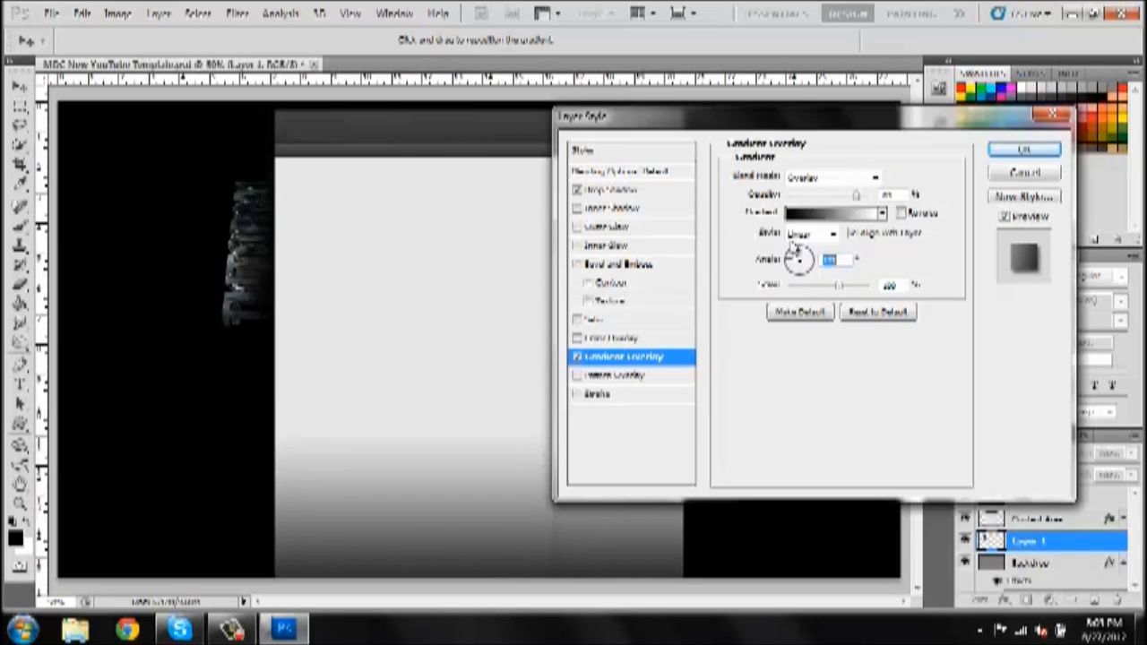
click(791, 260)
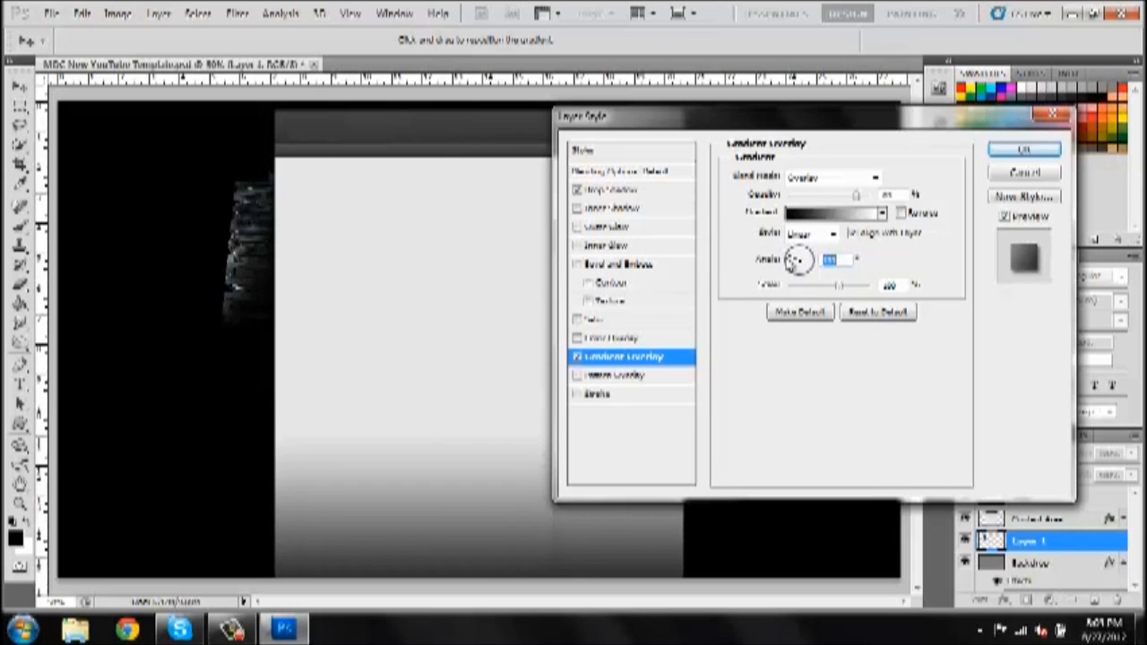
drag(790, 259, 788, 268)
mouse_move(856, 197)
mouse_down()
mouse_move(843, 199)
mouse_move(852, 210)
mouse_up()
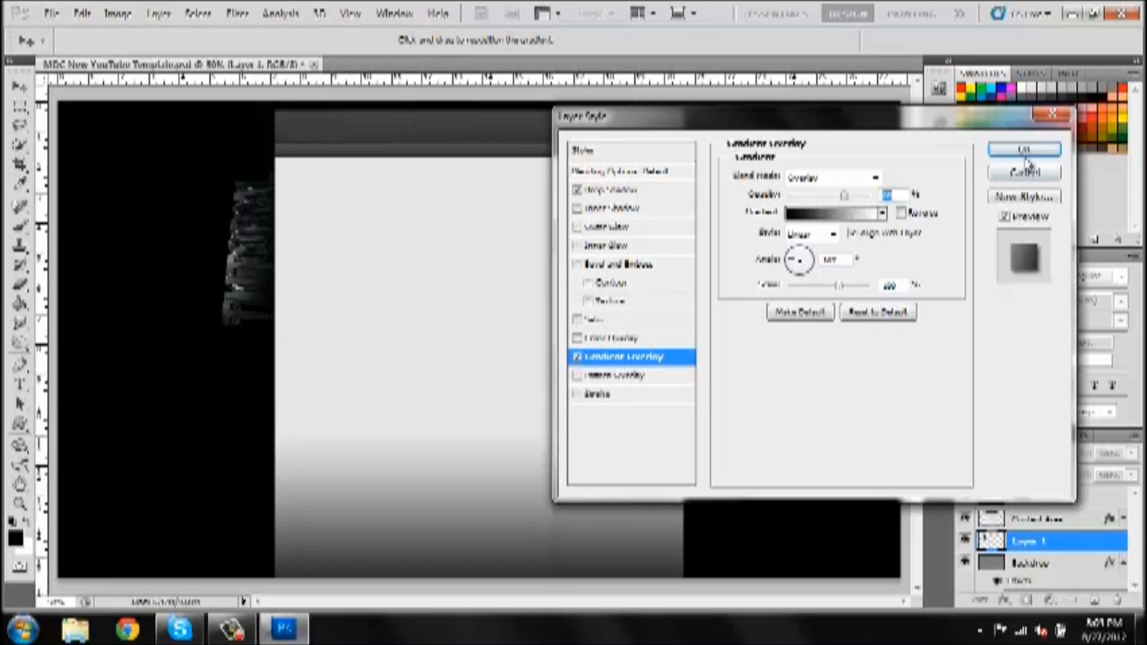
click(1027, 153)
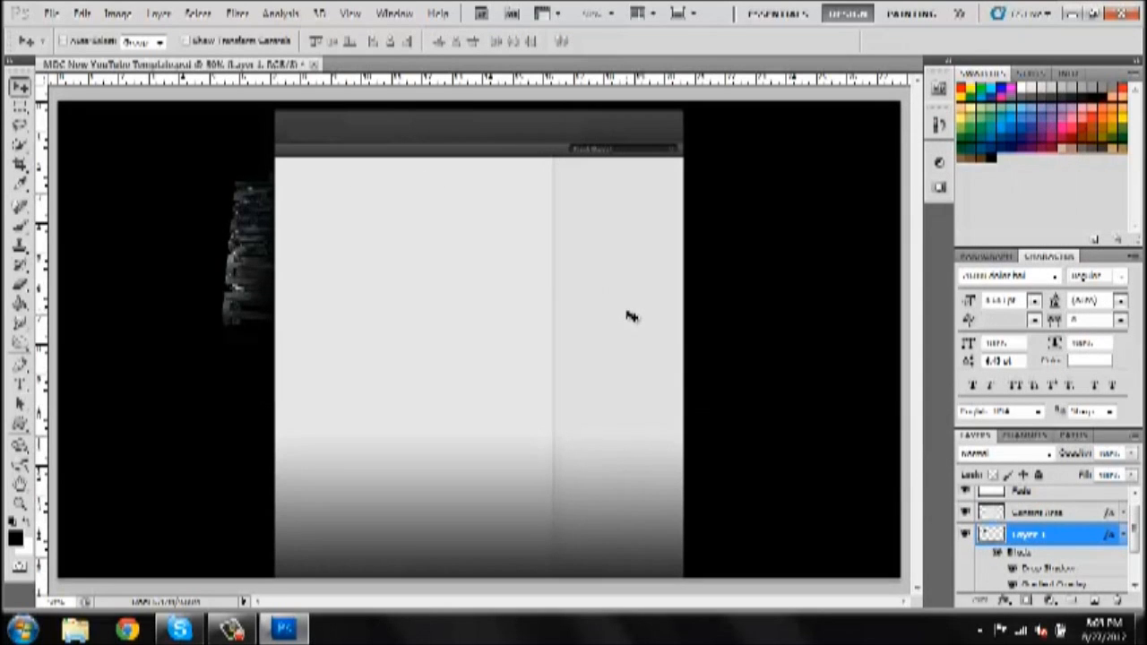
Open the Blue flare image from the Optical Flares folder, found through the Backgrounds folder in Documents
key(ctrl+o)
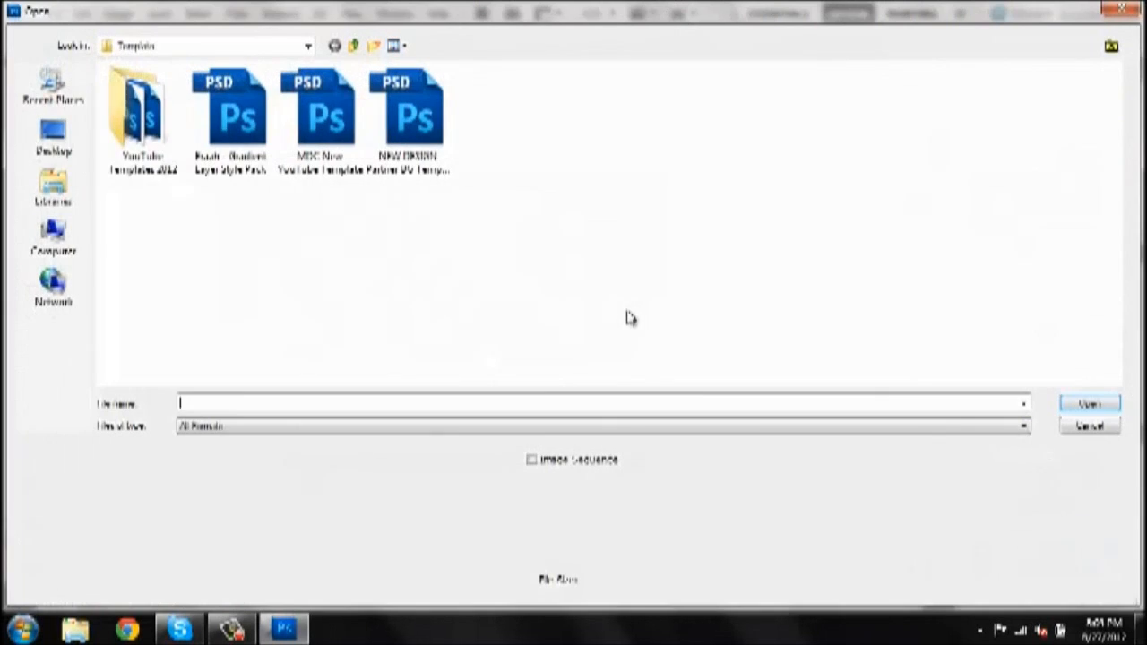
click(53, 186)
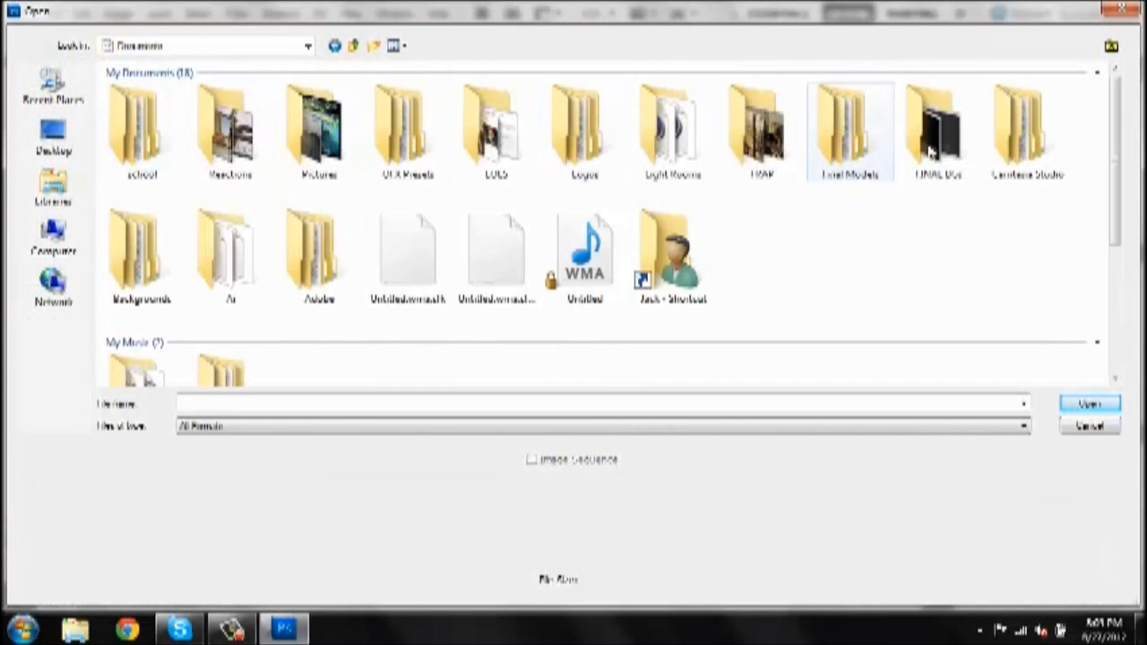
click(1029, 135)
double_click(112, 269)
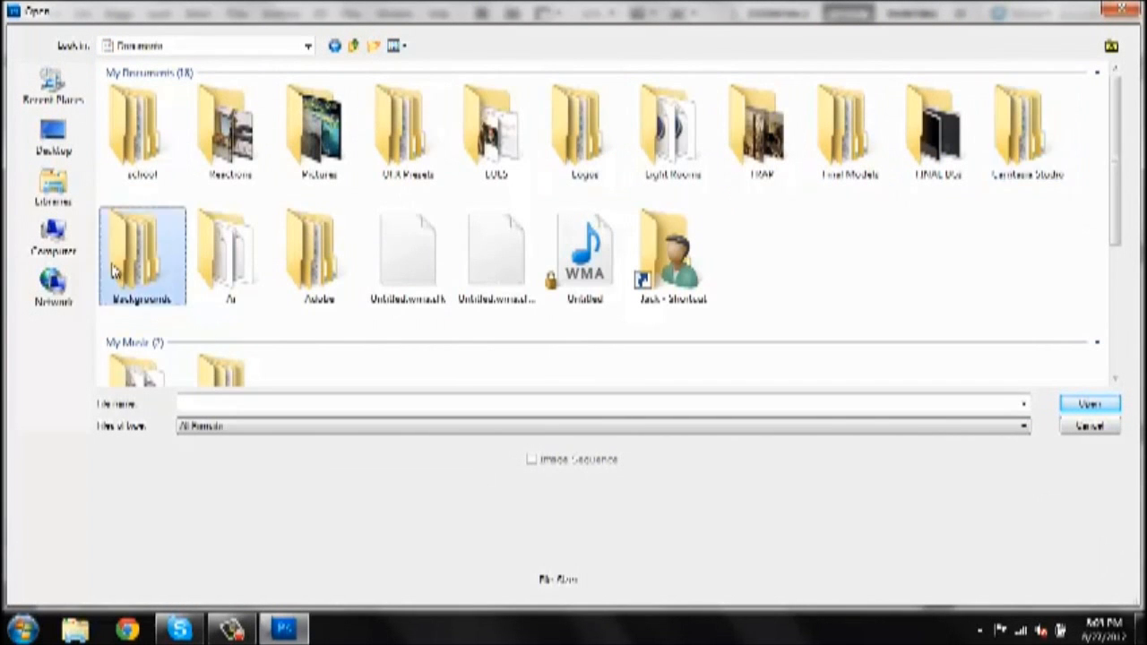
drag(496, 346, 93, 7)
drag(771, 346, 105, 5)
drag(999, 308, 116, 62)
double_click(850, 116)
click(489, 235)
key(b)
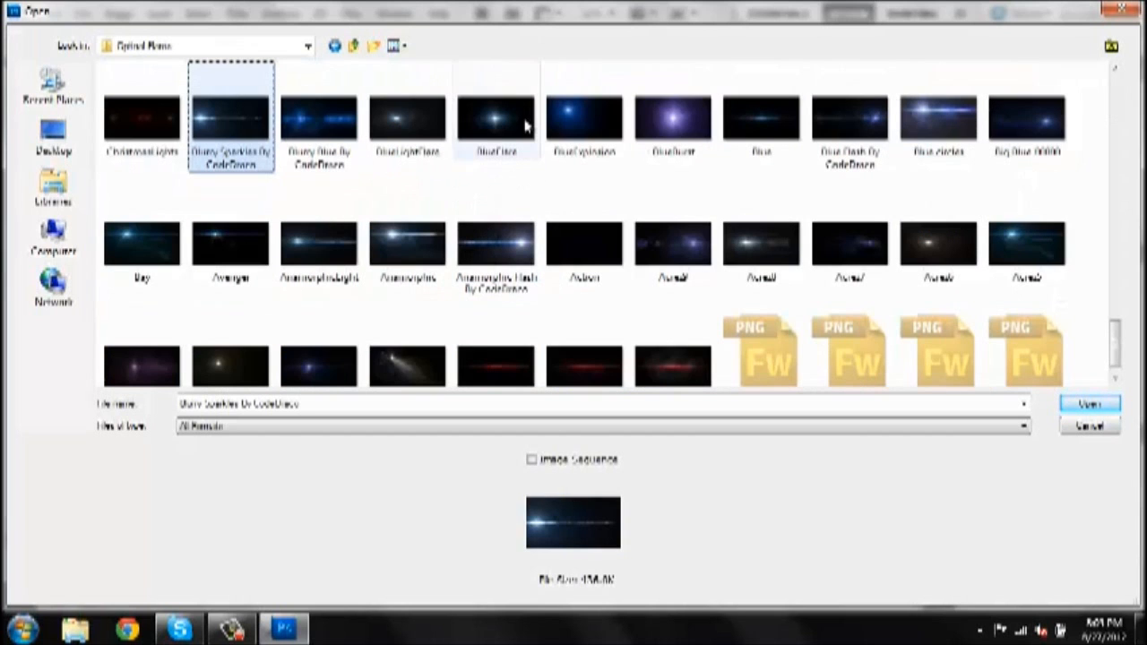
double_click(764, 116)
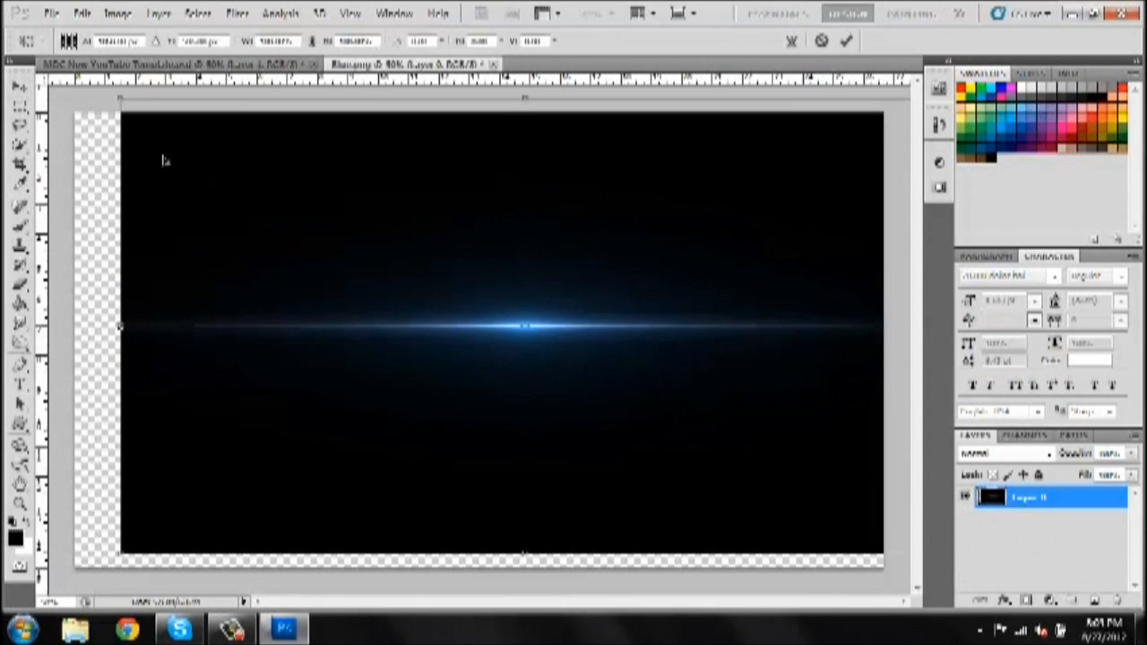
Scale down the blue flare and move it into the MDC New YouTube Template document, on the black area left of the column
drag(117, 105, 600, 387)
key(Return)
drag(475, 341, 219, 308)
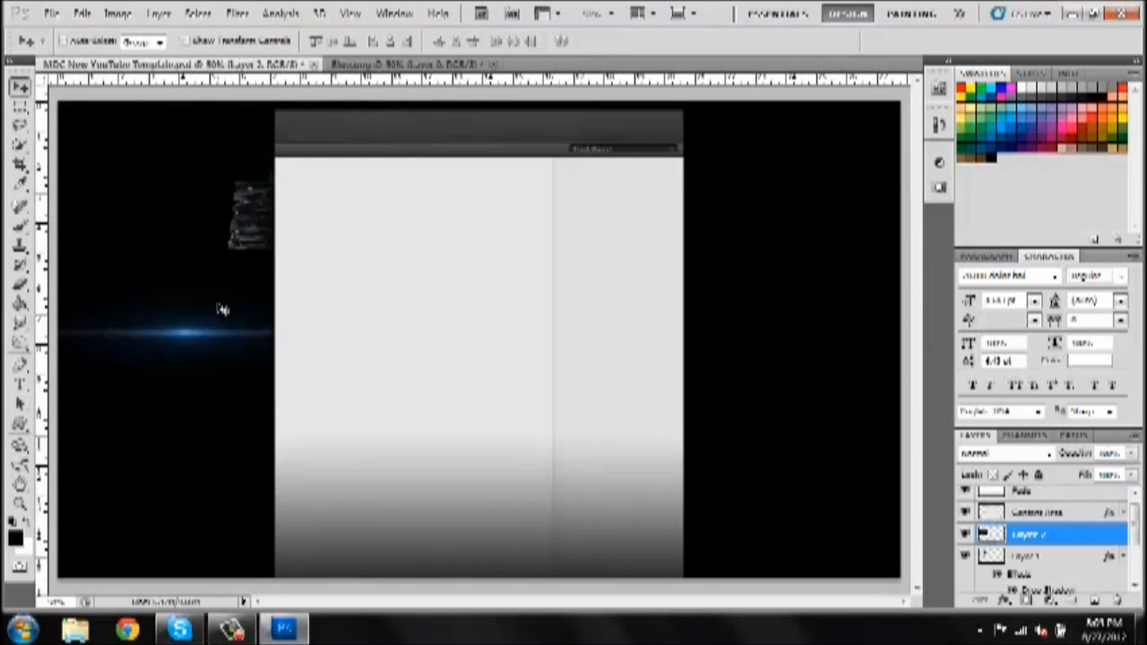
Rotate the blue flare 90 degrees so that it stands vertically
key(ctrl+t)
drag(360, 260, 287, 538)
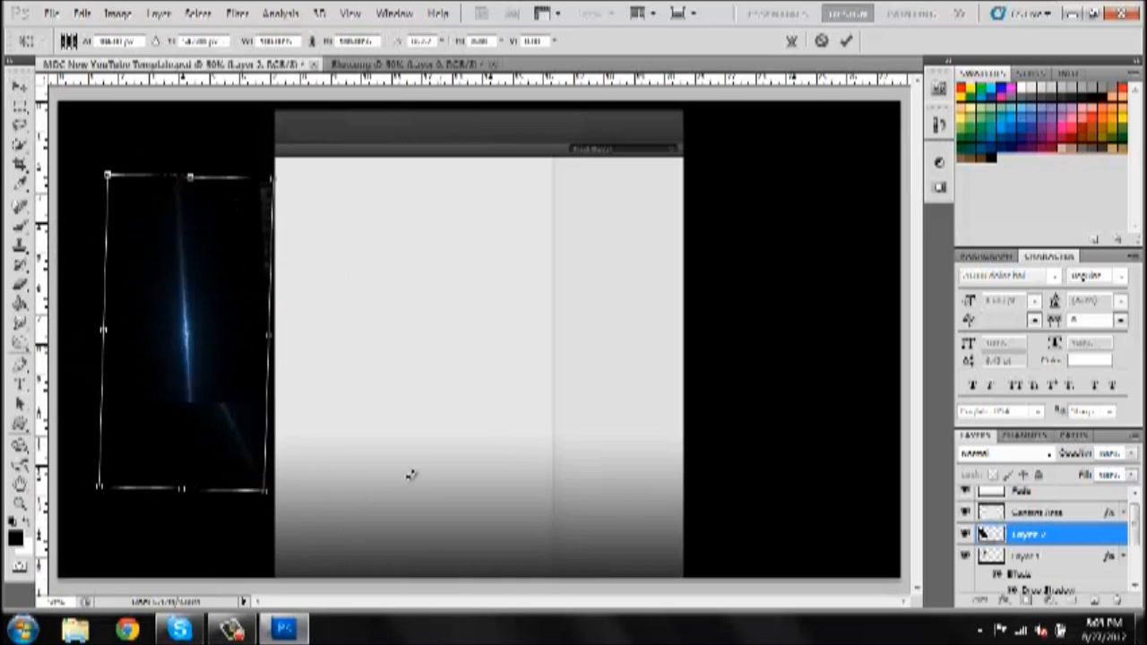
mouse_move(425, 289)
mouse_down()
mouse_move(424, 274)
mouse_move(433, 280)
mouse_up()
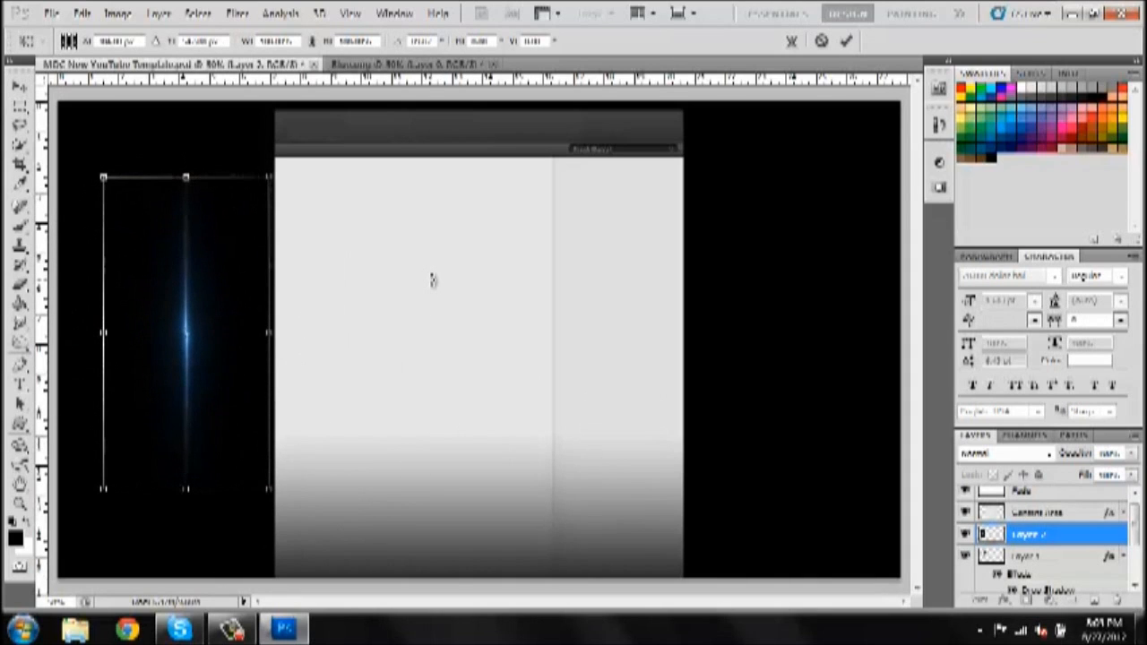
key(Return)
Set the flare layer's blend mode to Screen and move the flare just left of the vertical lettering
click(1002, 456)
click(1002, 455)
click(1002, 455)
click(1002, 456)
click(1002, 456)
click(1002, 456)
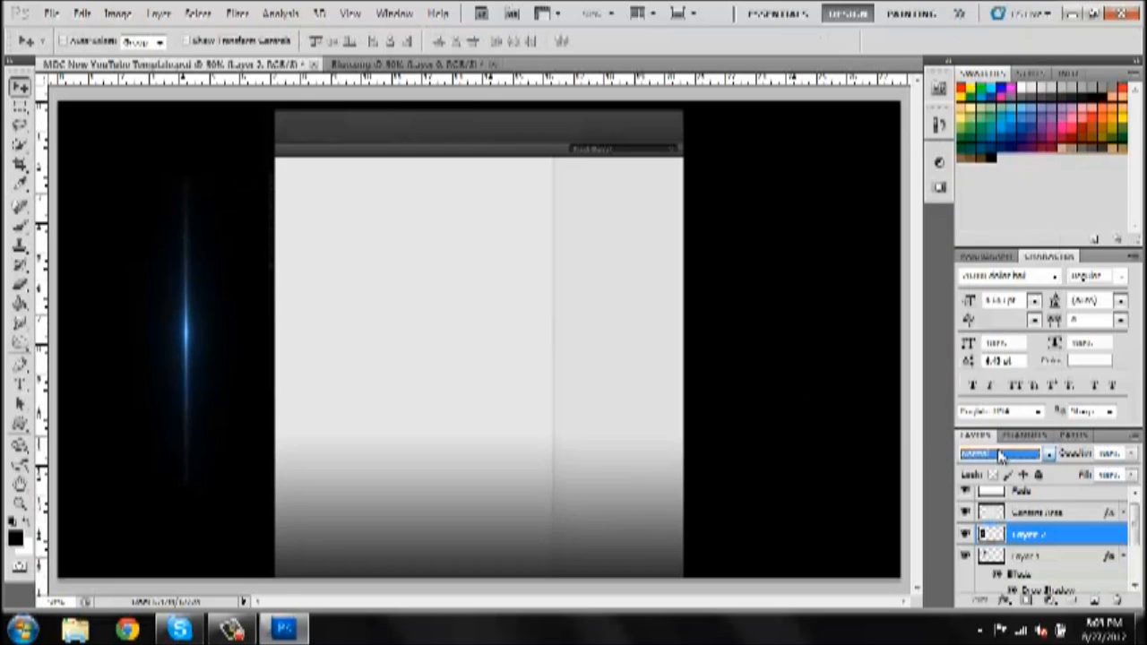
click(1060, 457)
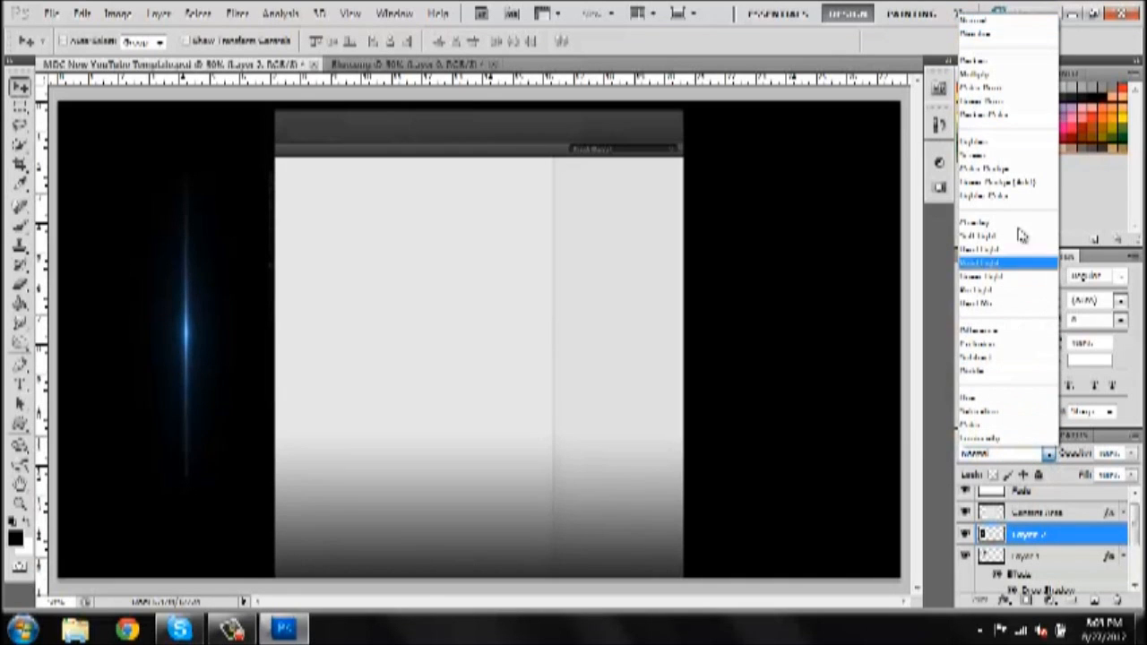
click(1022, 154)
drag(297, 386, 313, 355)
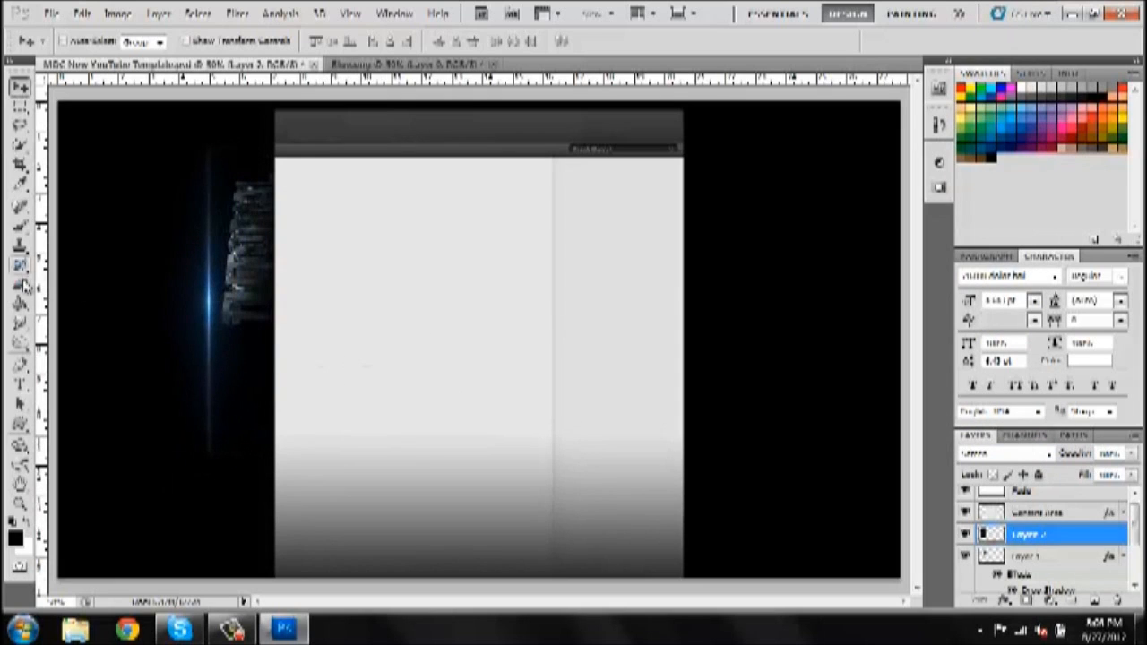
Erase the flare's outer ends and move it over the lettering against the content column's left edge
click(20, 282)
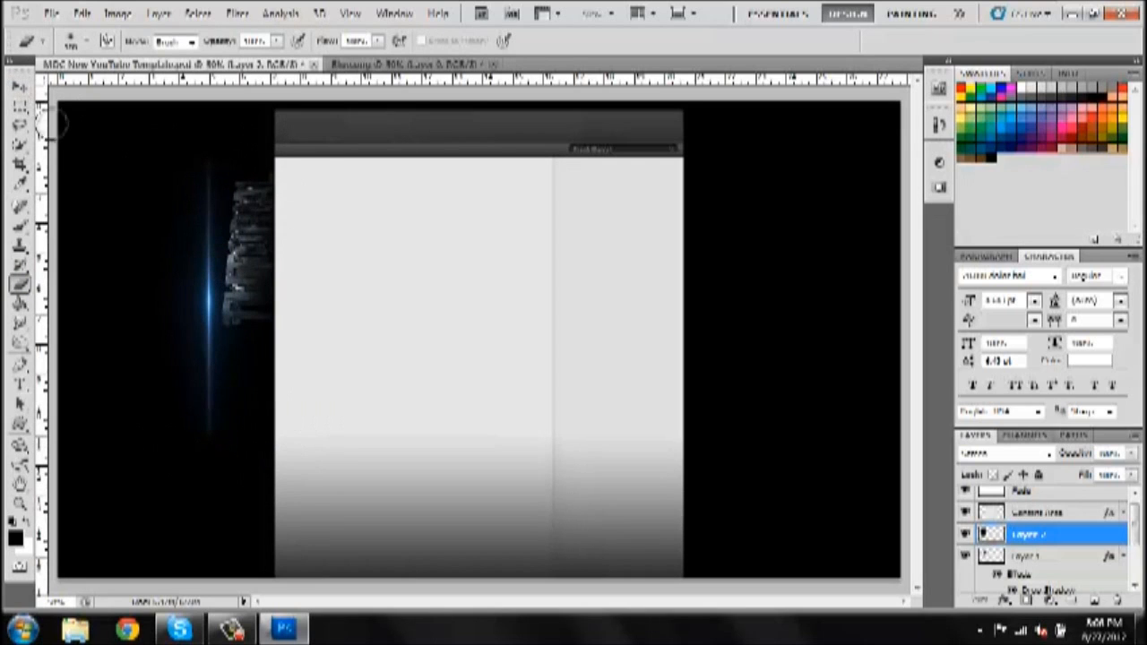
click(21, 85)
mouse_move(200, 404)
mouse_down()
mouse_move(271, 377)
mouse_move(263, 348)
mouse_up()
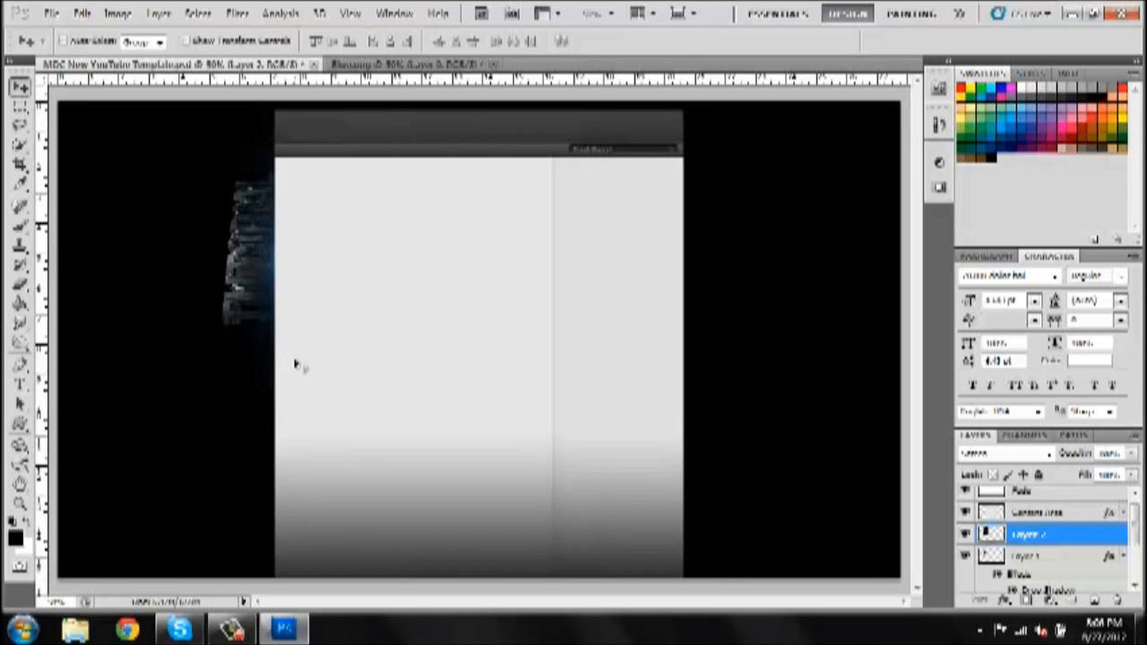
Duplicate the flare layer as Layer 2 copy and move the copy to the lettering's outer left edge
key(ctrl+j)
right_click(1040, 541)
click(1055, 199)
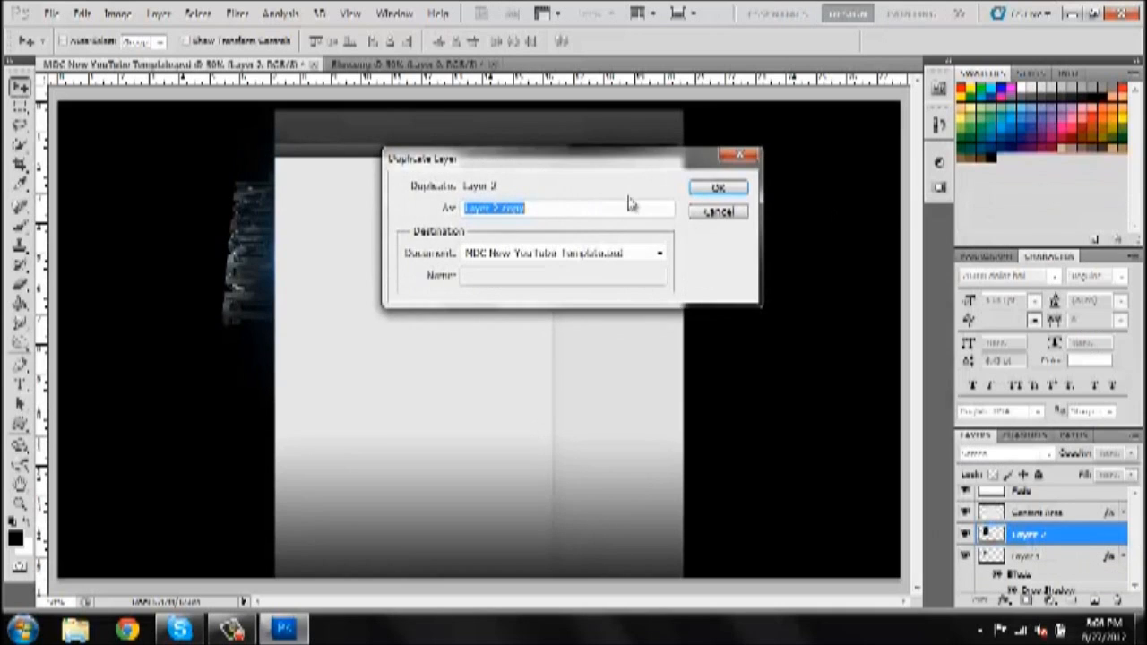
click(722, 186)
mouse_move(464, 294)
mouse_down()
mouse_move(445, 292)
mouse_move(473, 287)
mouse_up()
Tilt the flare copy slightly clockwise to follow the slanted left edge of the lettering
key(ctrl+t)
drag(264, 301, 259, 303)
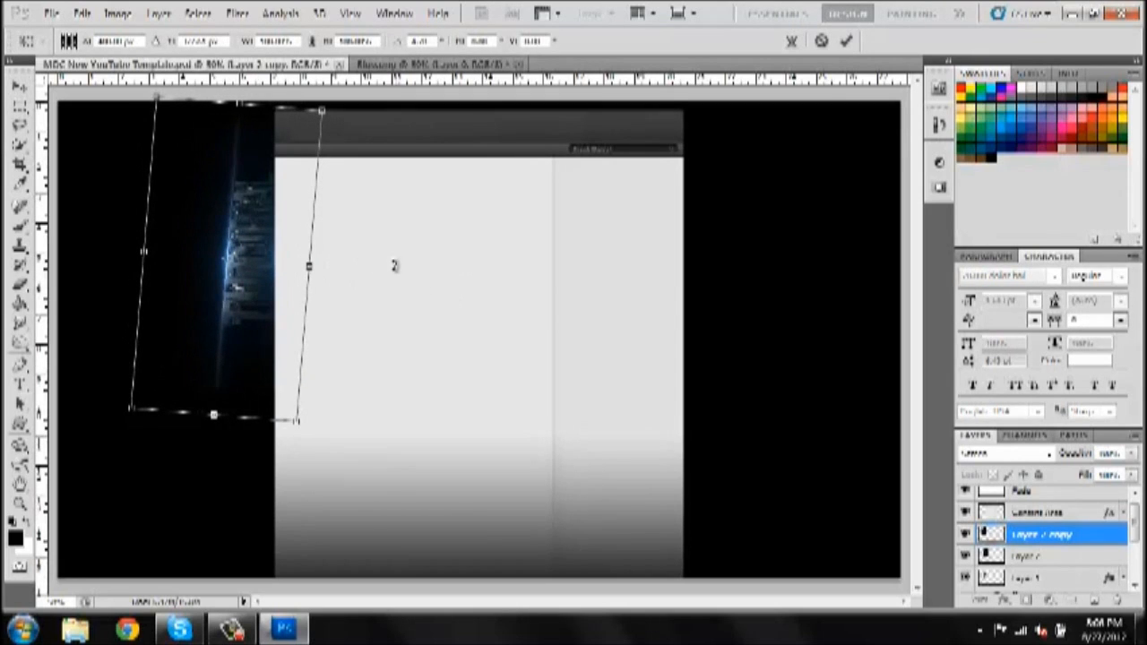
drag(395, 266, 397, 270)
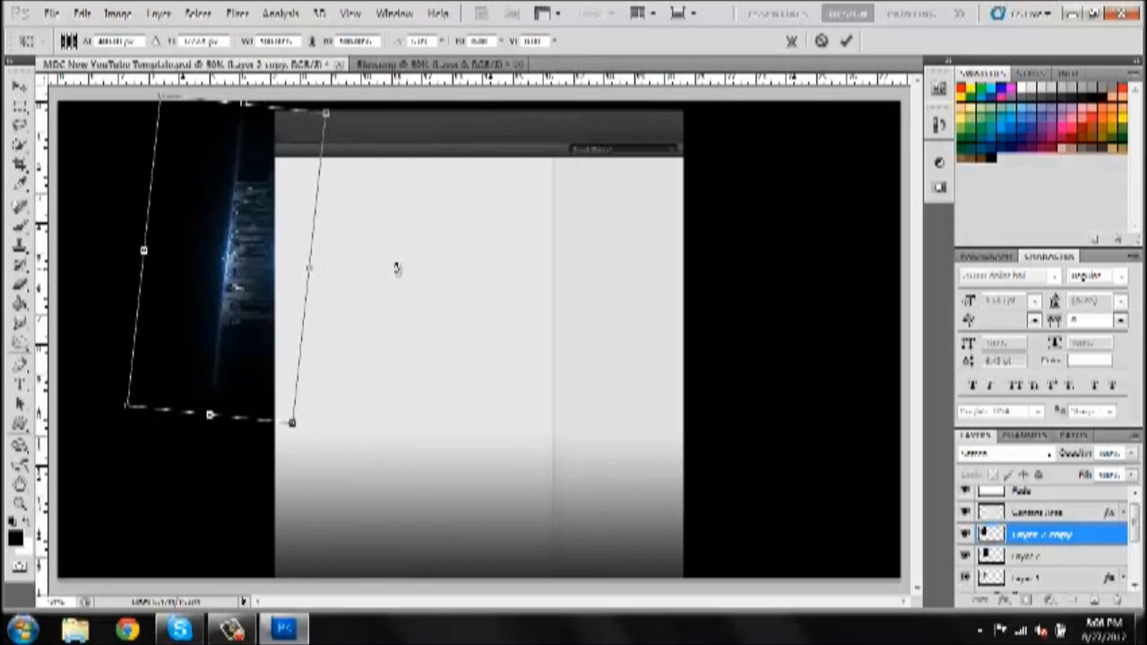
key(Return)
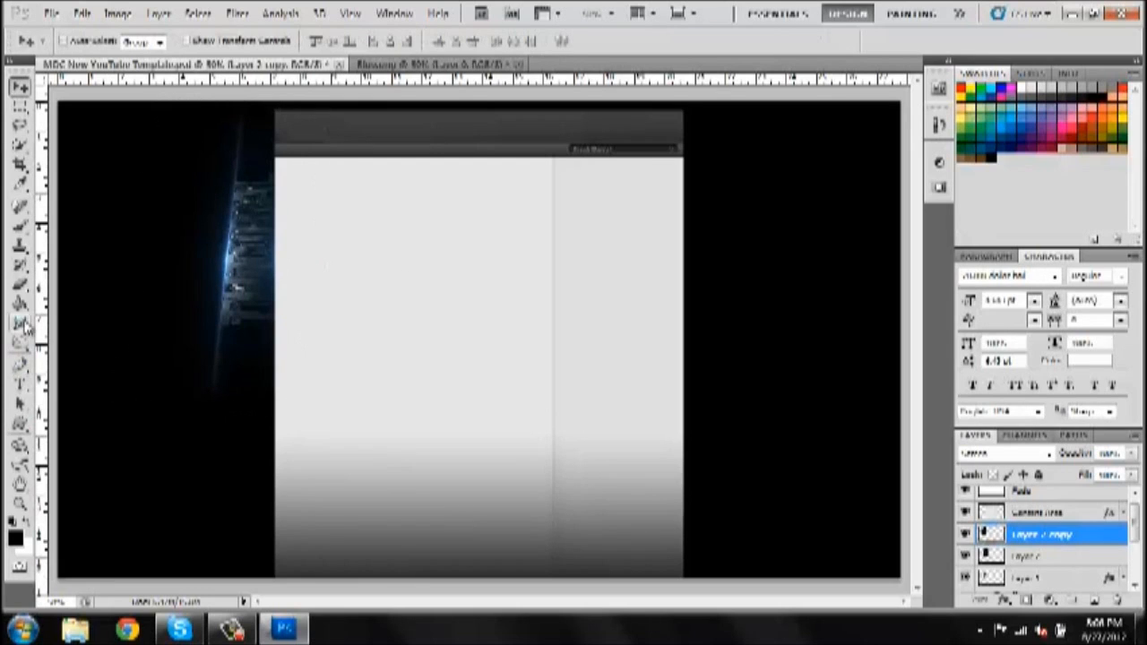
Erase the upper and lower ends of the flare copy beyond the lettering with an enlarged eraser
click(20, 284)
drag(204, 355, 207, 416)
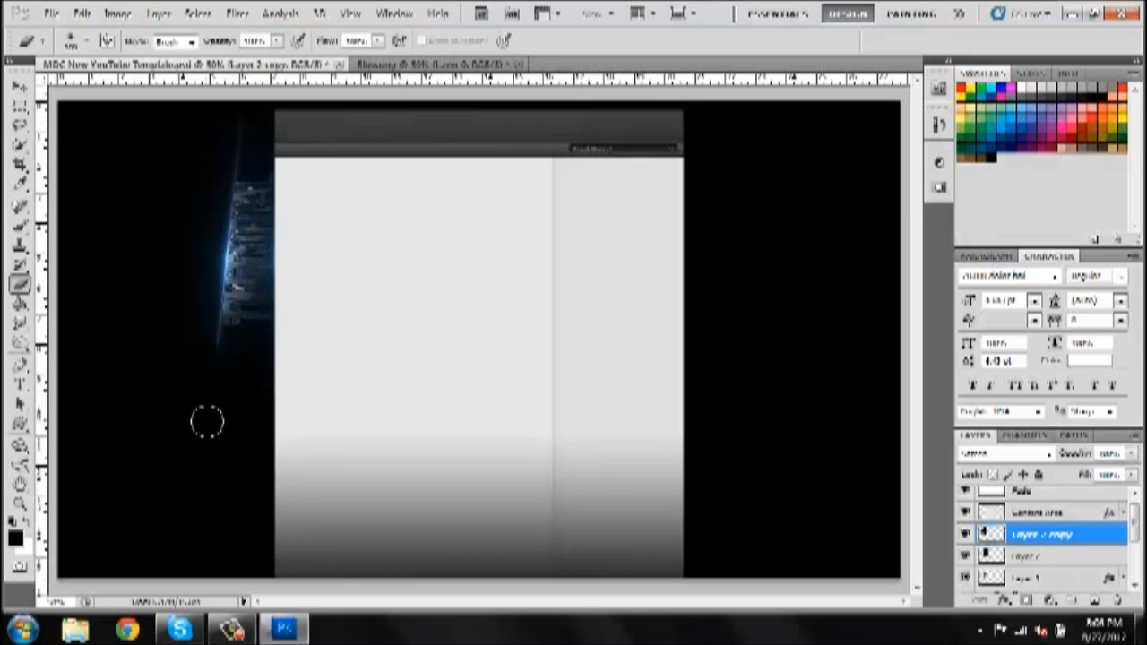
key(bracketright)
key(bracketright)
key(bracketright)
key(bracketright)
key(bracketright)
key(bracketright)
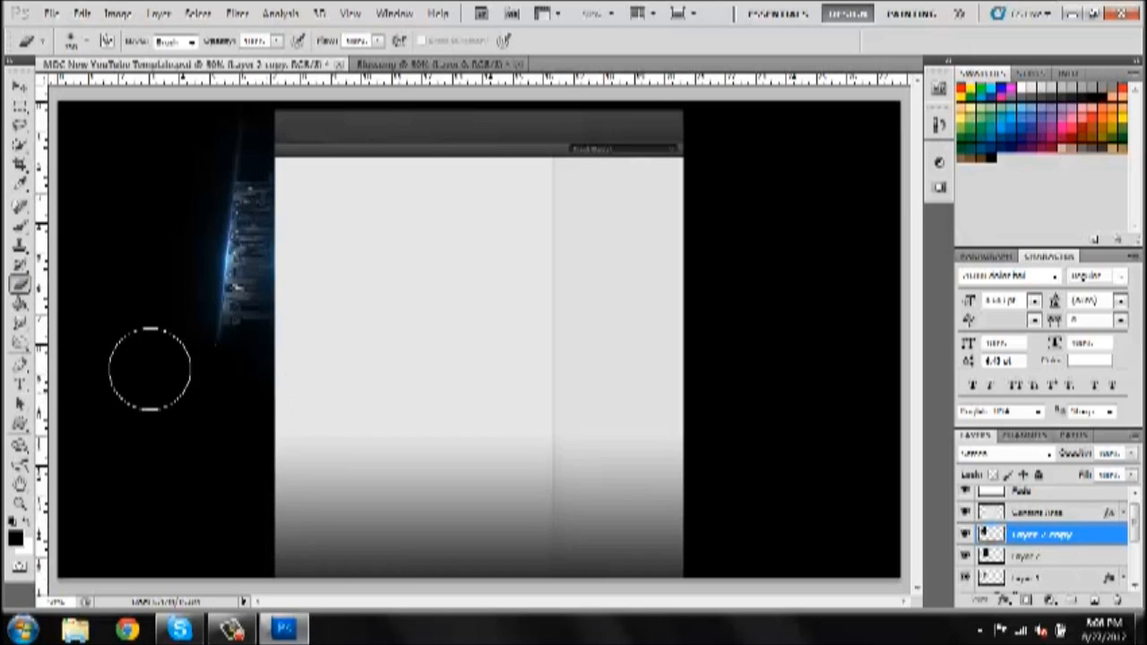
mouse_move(167, 209)
mouse_down()
mouse_move(164, 264)
mouse_move(285, 103)
mouse_move(200, 138)
mouse_move(348, 113)
mouse_up()
click(20, 88)
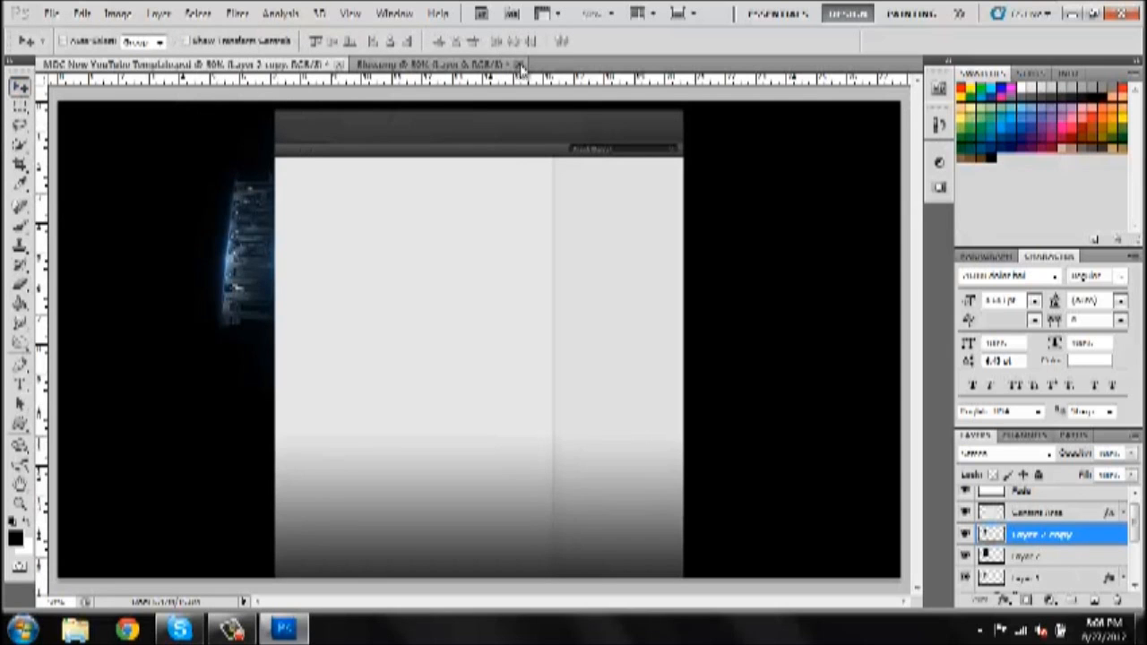
click(20, 283)
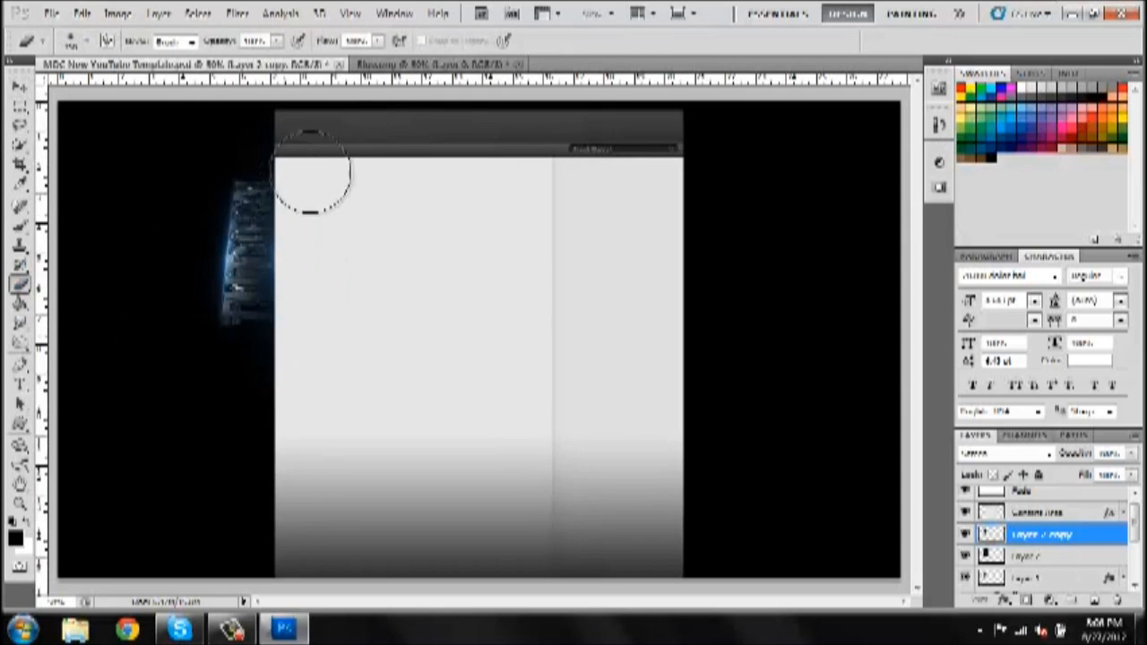
key(ctrl+z)
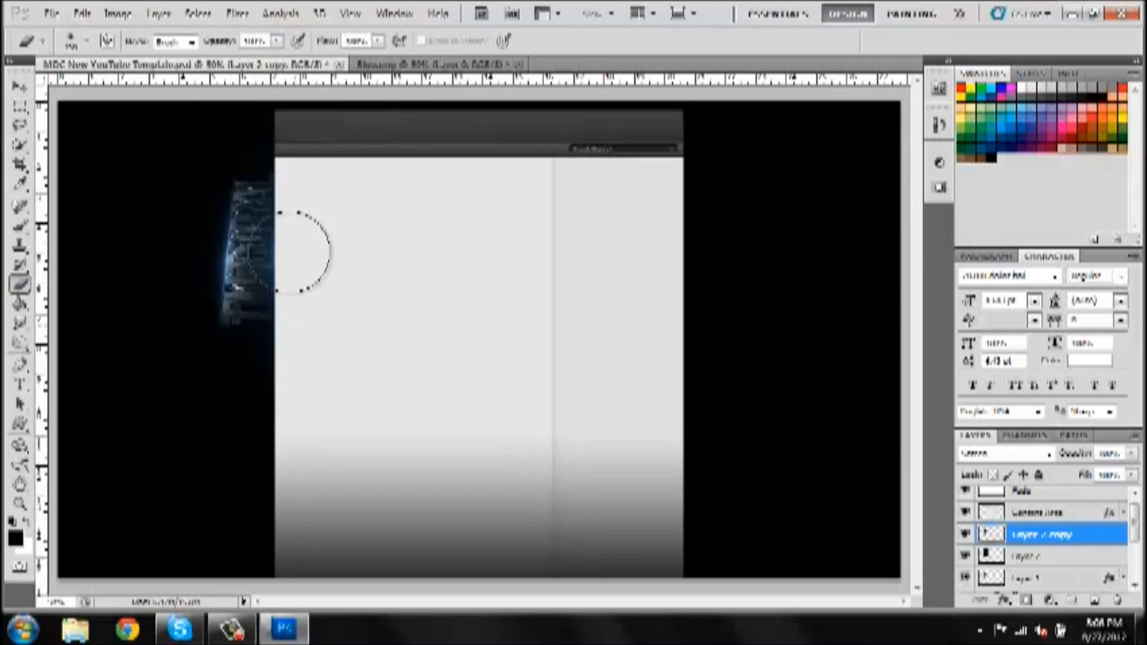
key(v)
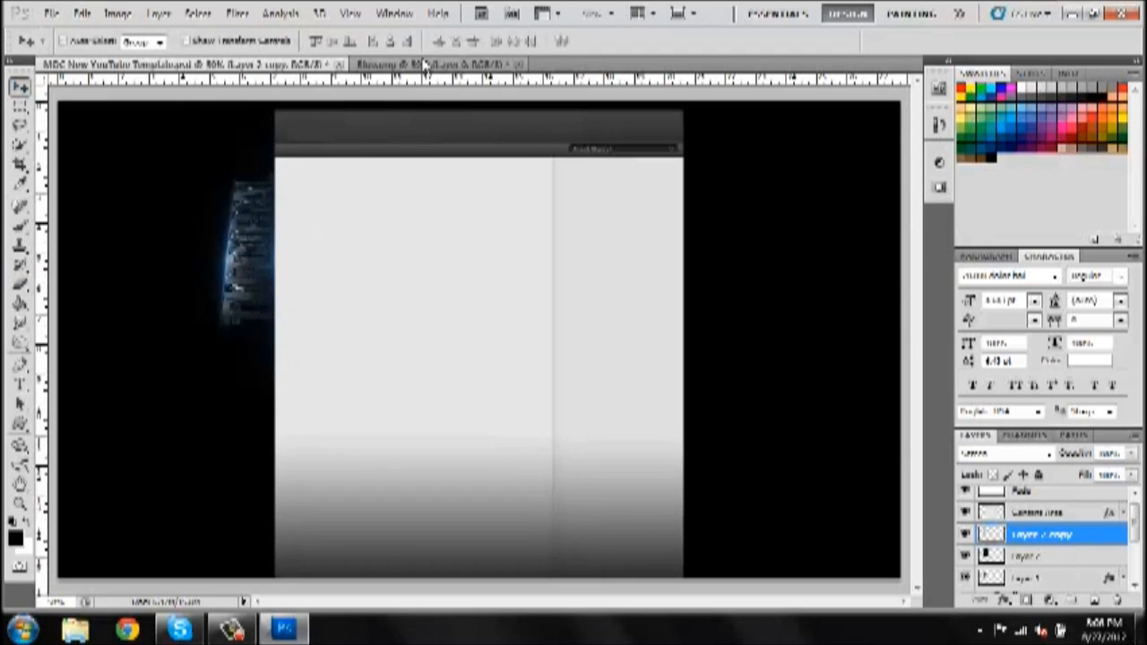
Close the flare image without saving it and browse to the Backgrounds folder in Documents for another image
click(517, 66)
click(565, 247)
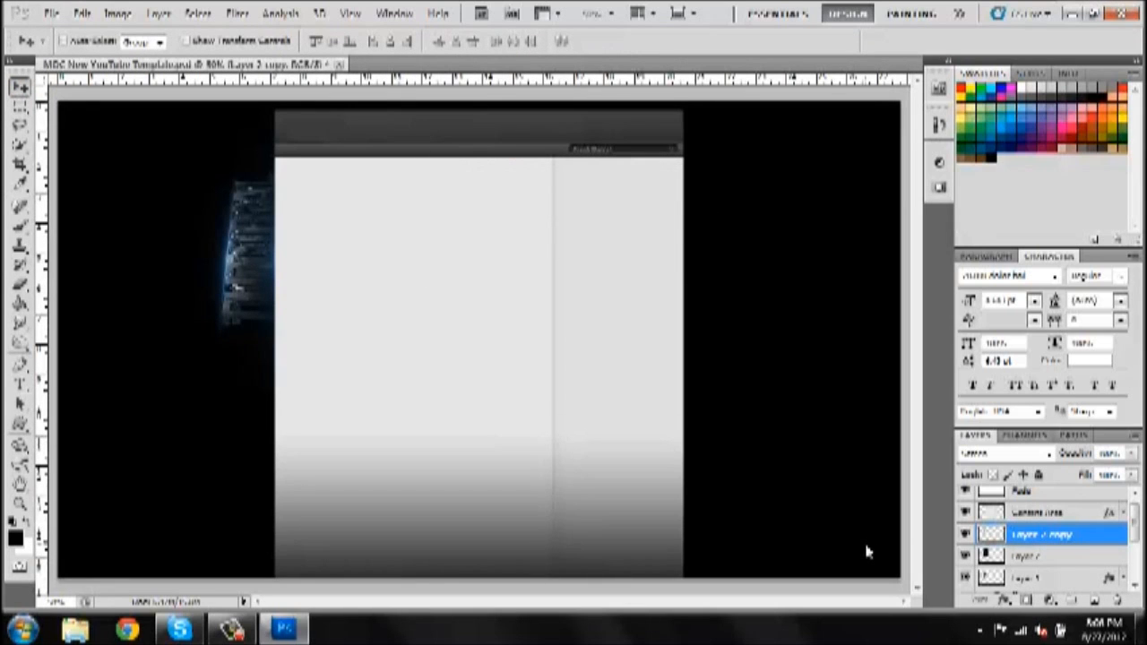
key(ctrl+o)
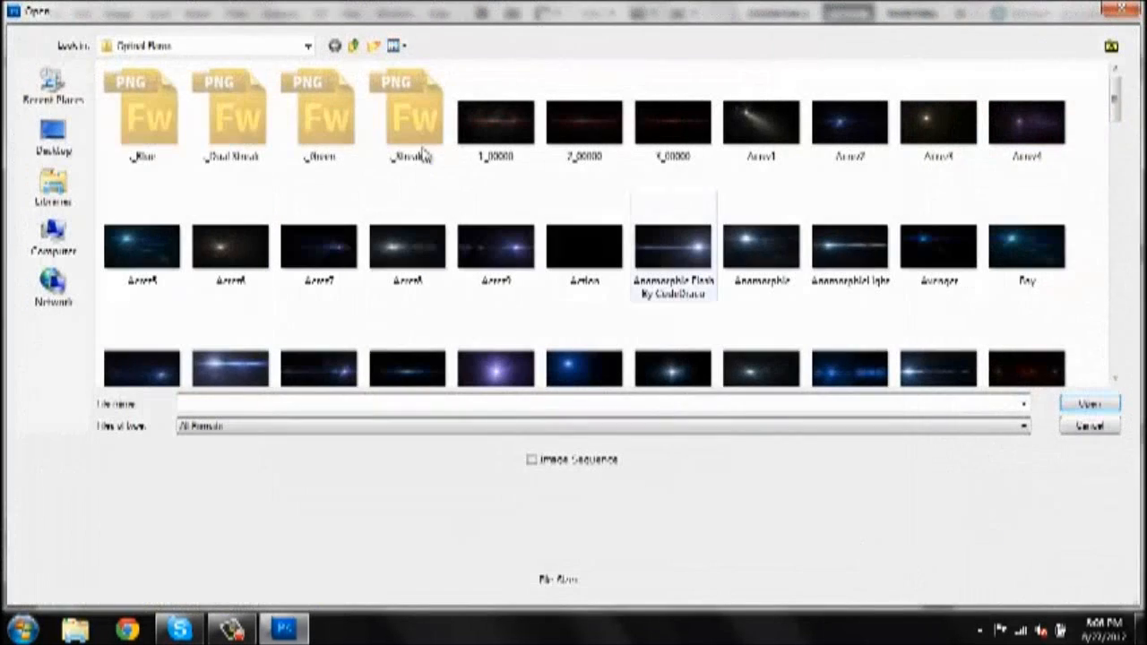
click(54, 186)
double_click(162, 77)
key(ctrl+a)
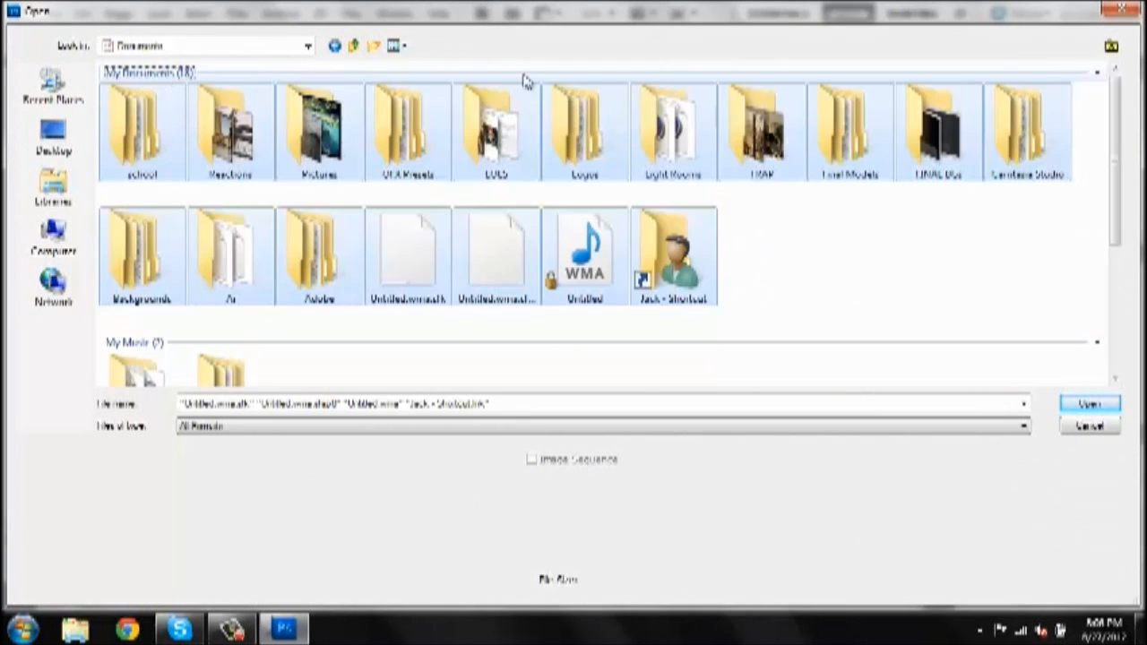
click(991, 132)
key(b)
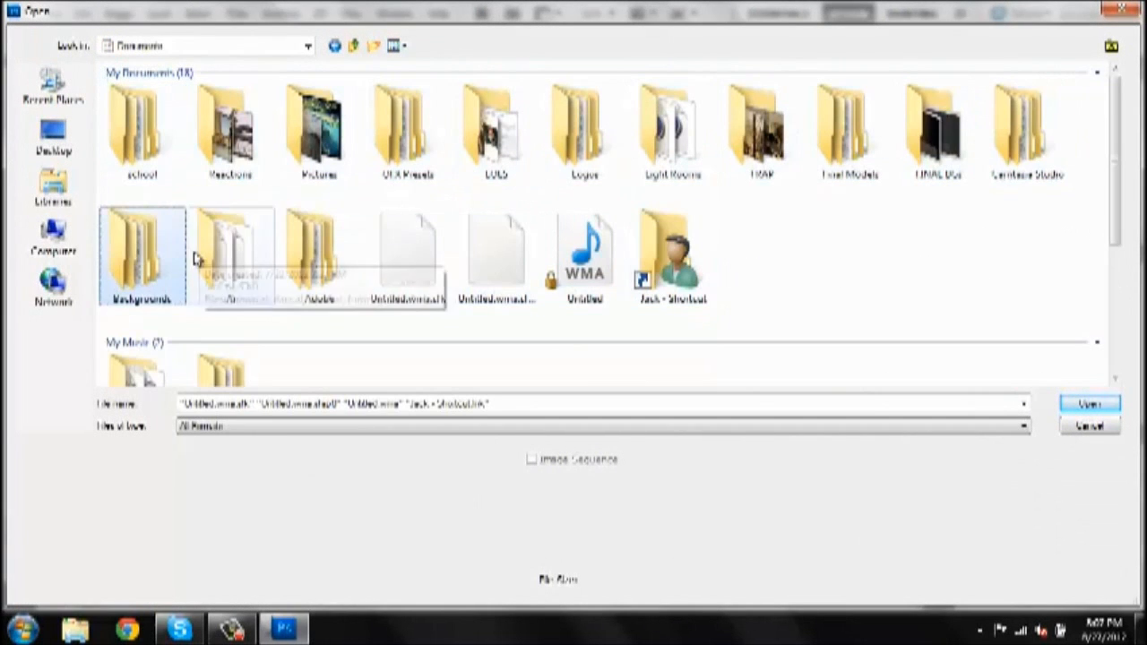
double_click(159, 261)
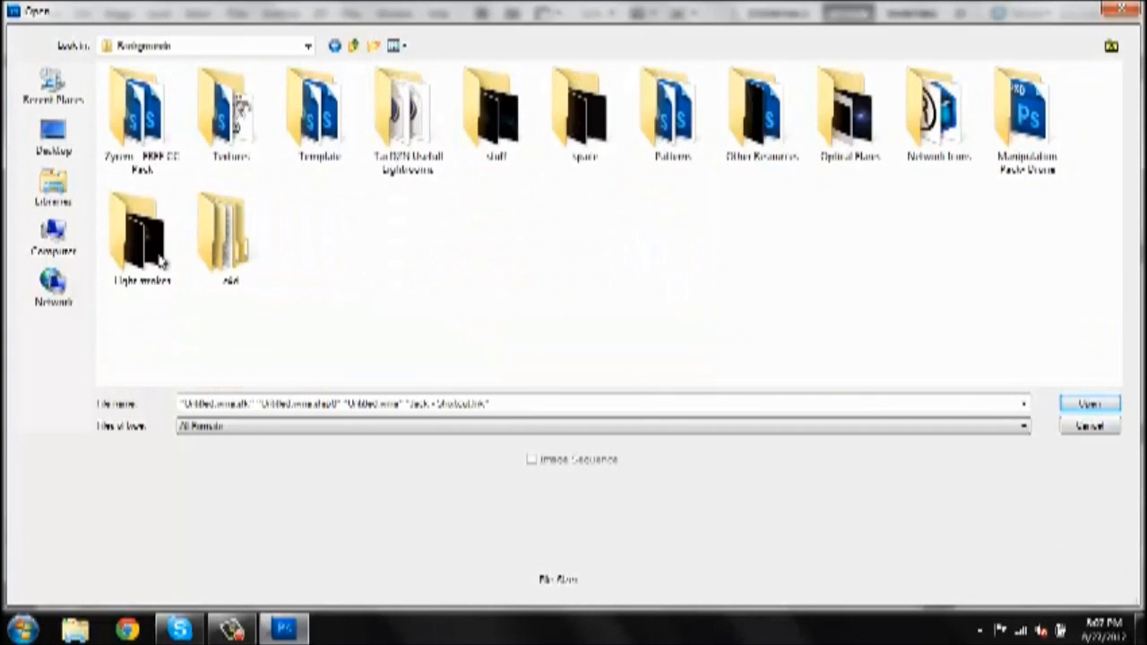
Open the black star-field PNG from the background resources
double_click(550, 125)
click(421, 135)
click(741, 133)
double_click(741, 133)
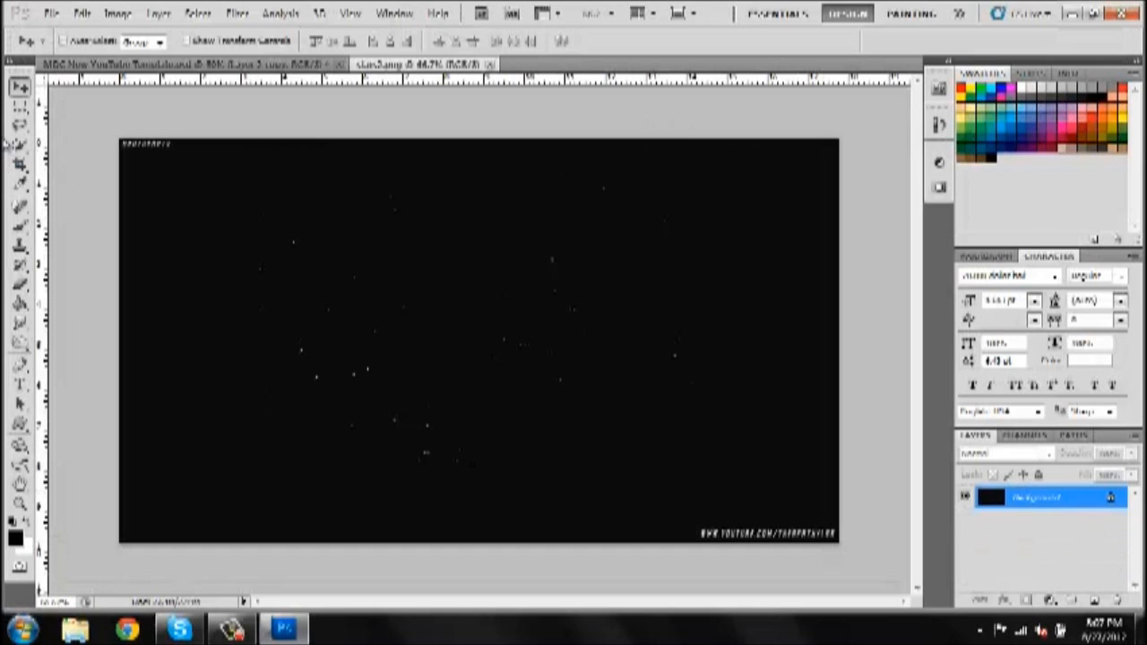
Select the central starry area without the corner watermarks and move it into the MDC New YouTube Template document
click(20, 108)
drag(557, 382, 740, 441)
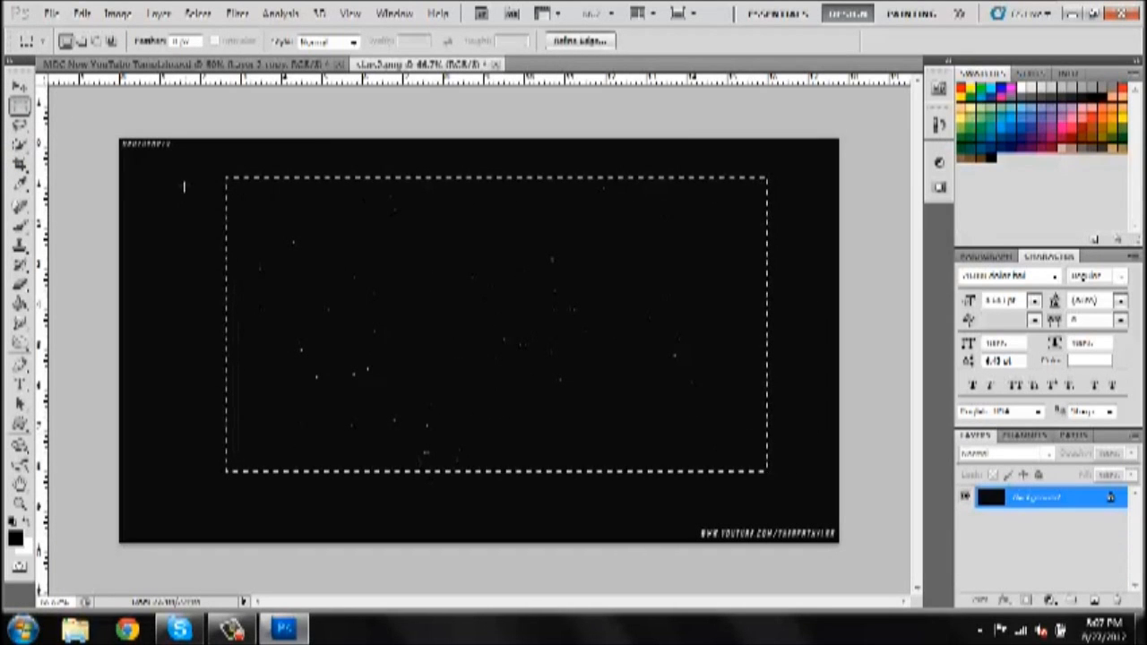
key(v)
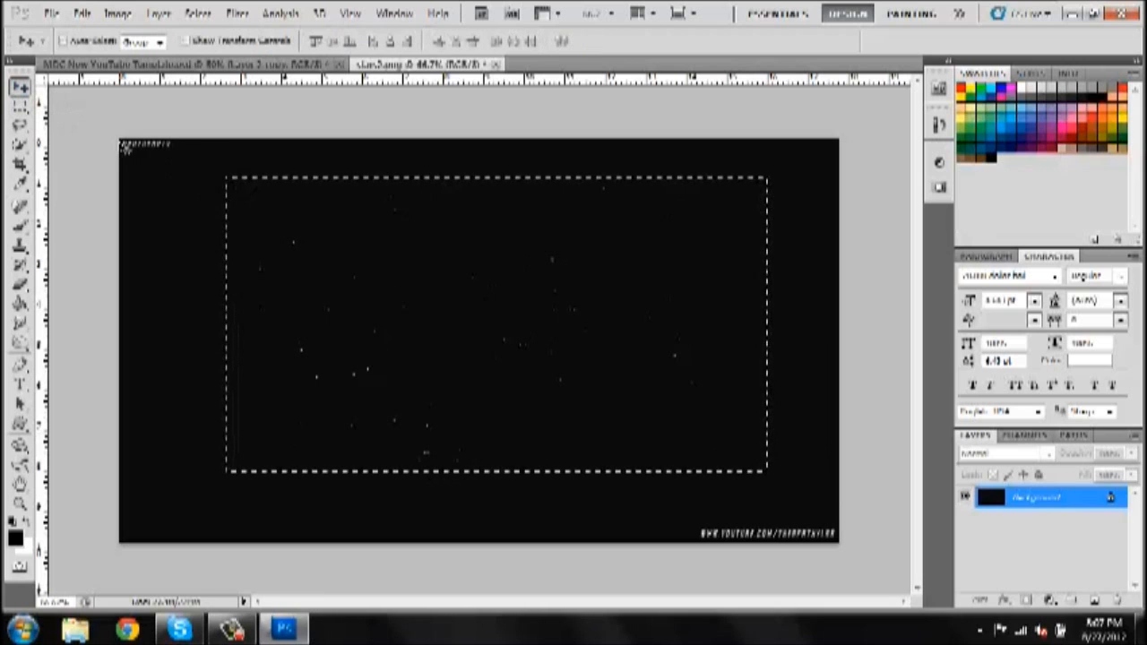
drag(661, 347, 352, 272)
Rotate the star layer to an upright orientation and place it directly above the Backdrop layer, behind the lettering
key(ctrl+t)
drag(409, 243, 497, 426)
key(Return)
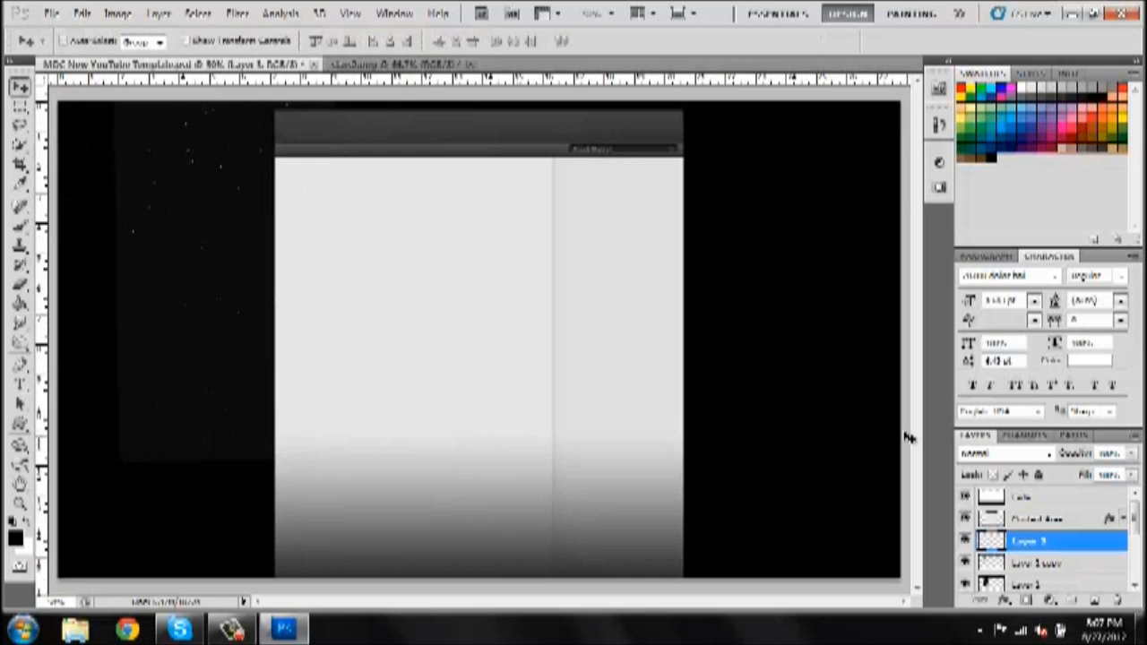
drag(1064, 544, 1031, 542)
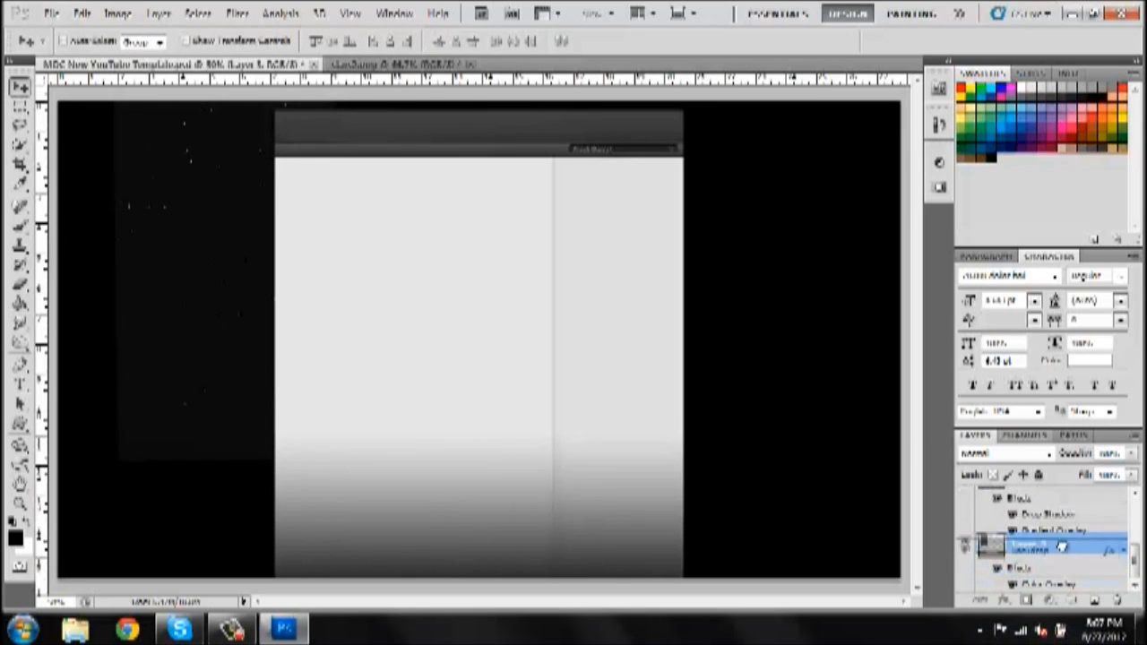
drag(476, 399, 476, 410)
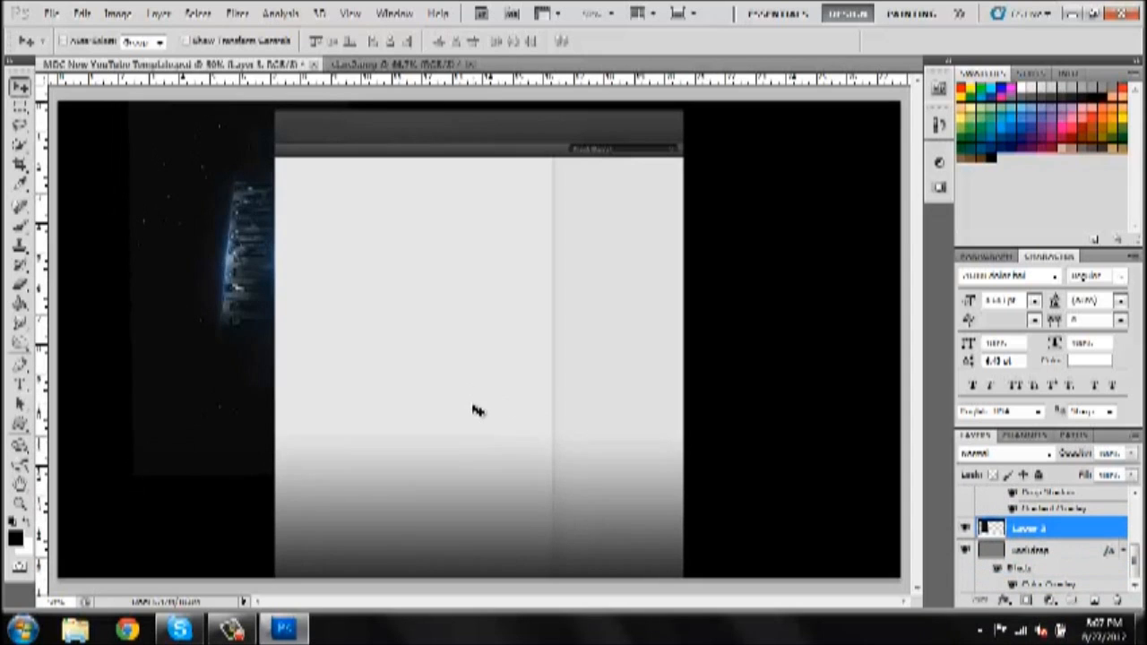
Resize and reposition the star layer so it surrounds the vertical lettering beside the content column
key(ctrl+t)
drag(132, 473, 193, 262)
drag(246, 190, 242, 240)
key(Return)
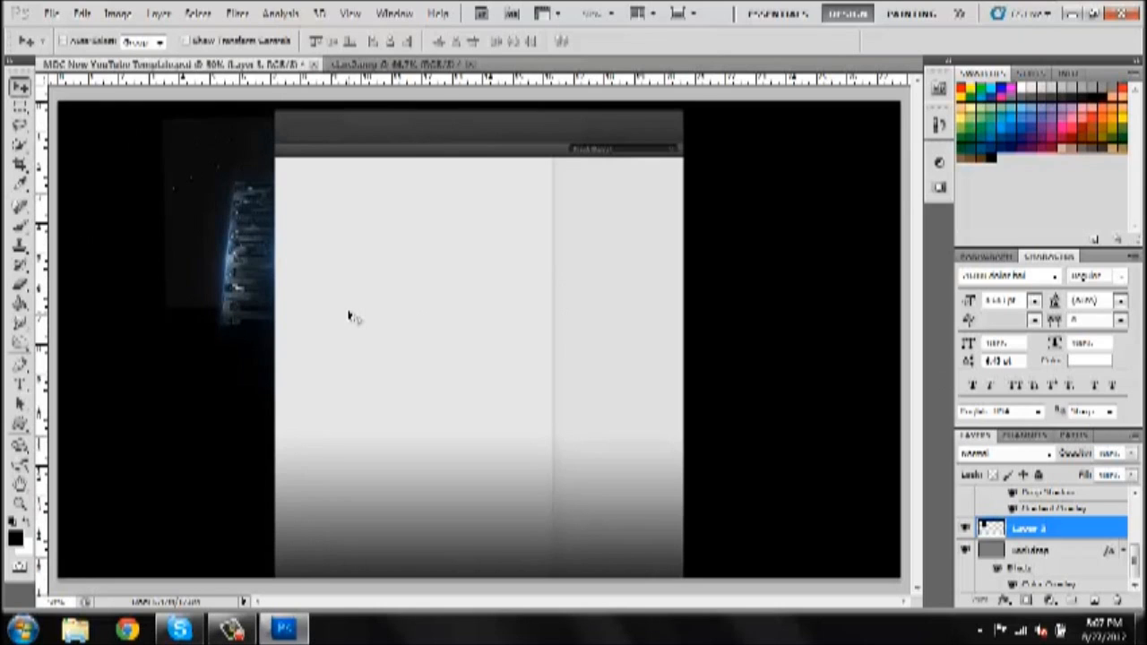
key(ctrl+t)
drag(323, 308, 371, 391)
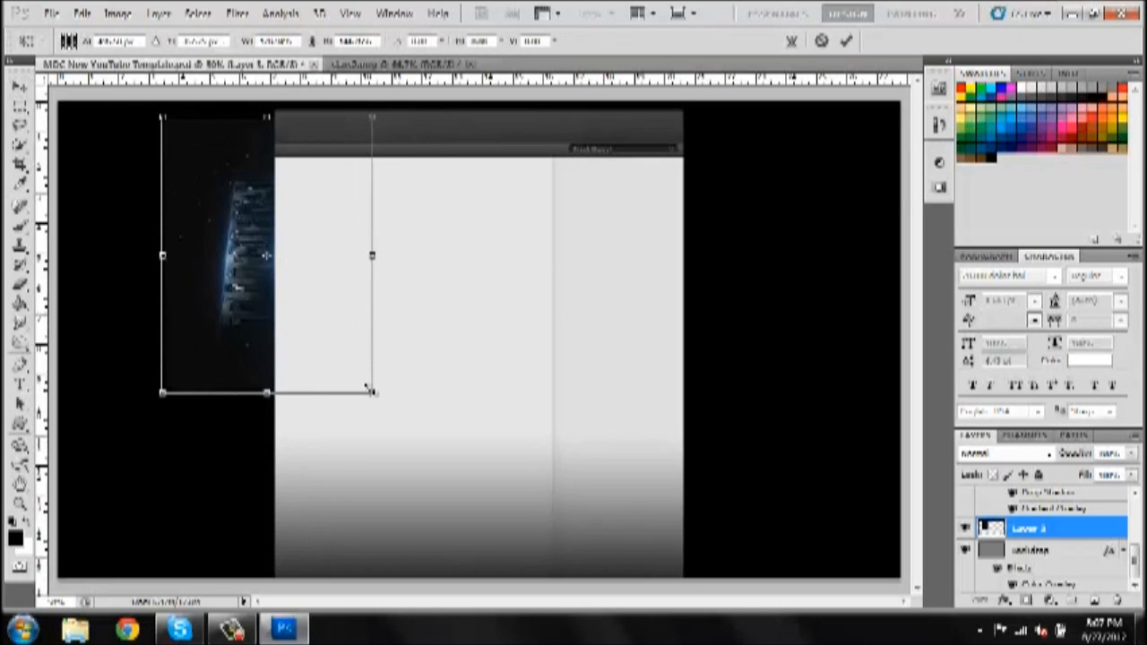
key(Return)
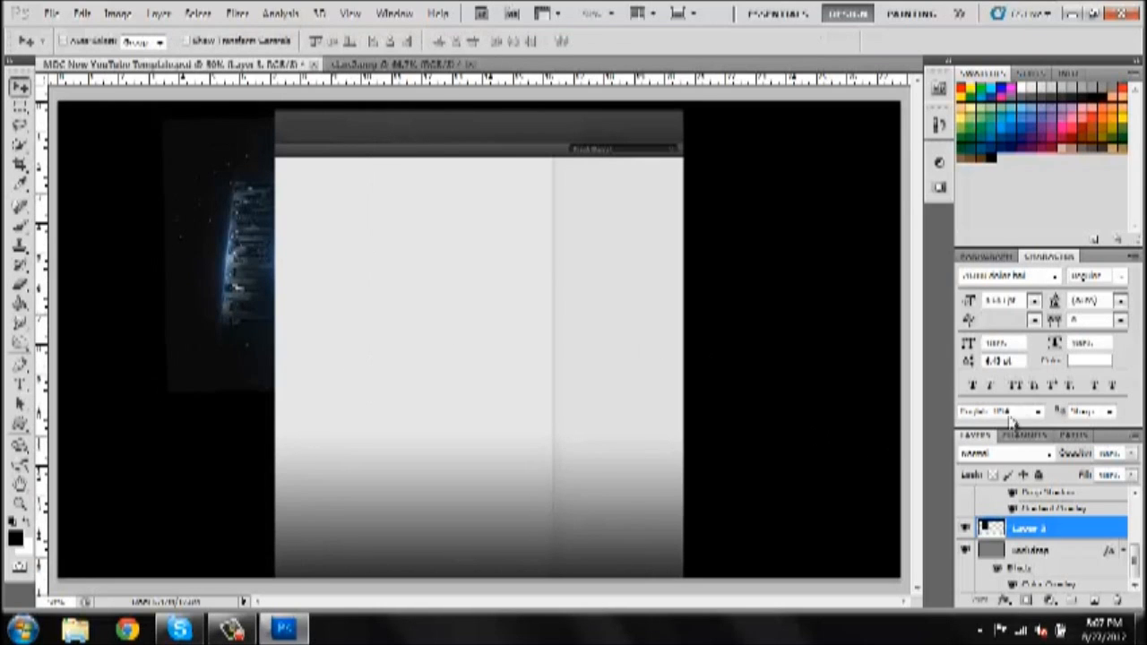
Try Screen and other blend modes on the star layer and return it to Normal
click(1021, 456)
click(964, 155)
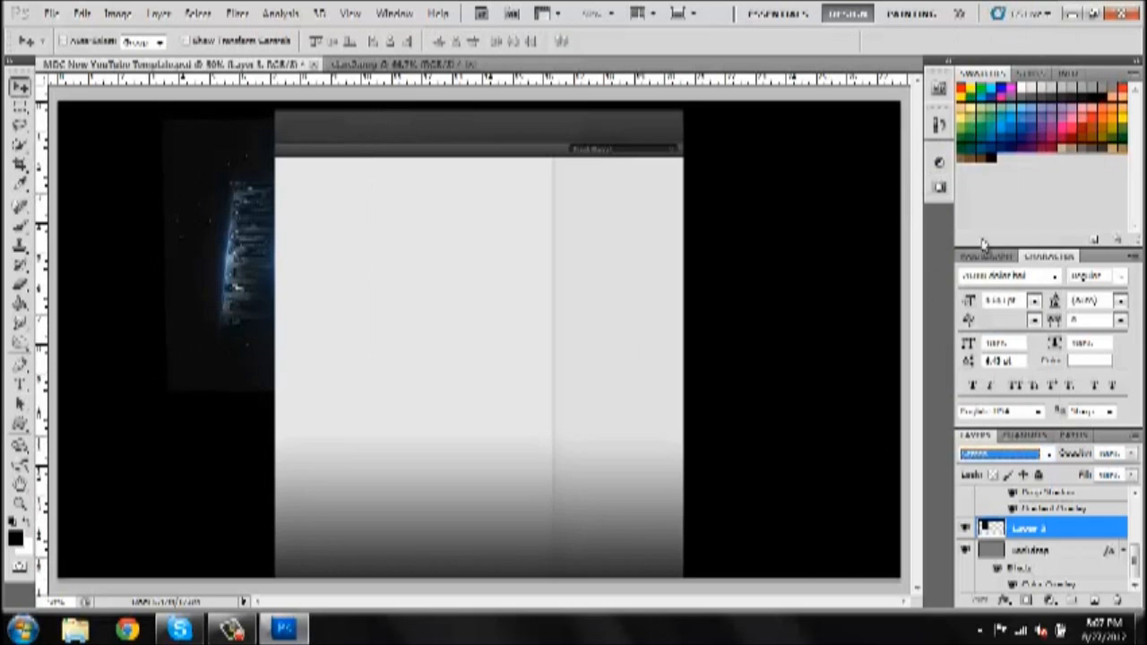
scroll(1041, 454, up, 3)
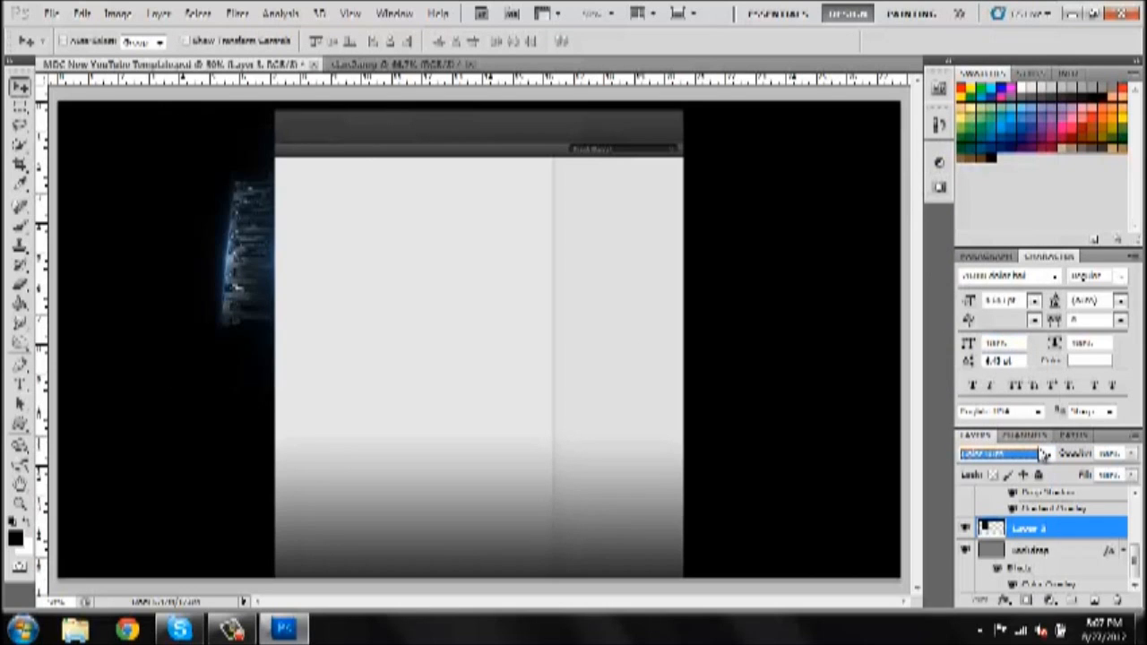
scroll(1044, 454, up, 2)
scroll(1044, 454, up, 1)
scroll(1044, 454, up, 5)
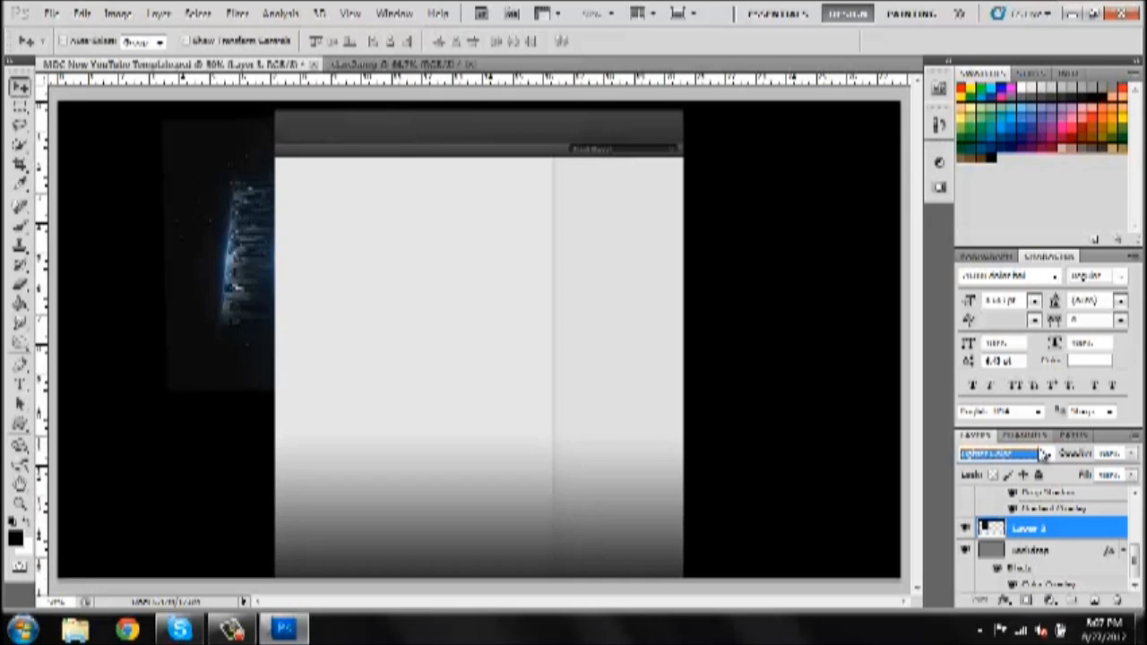
scroll(1044, 455, up, 1)
scroll(1044, 454, up, 1)
scroll(1045, 454, up, 2)
scroll(1044, 455, up, 2)
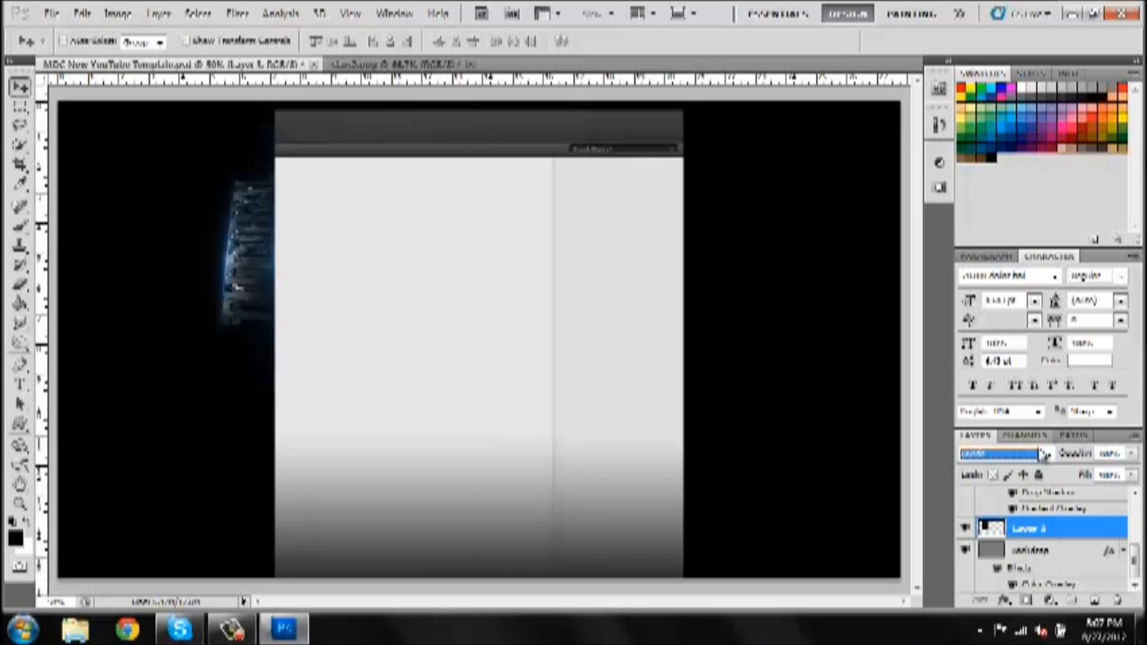
scroll(1044, 454, up, 1)
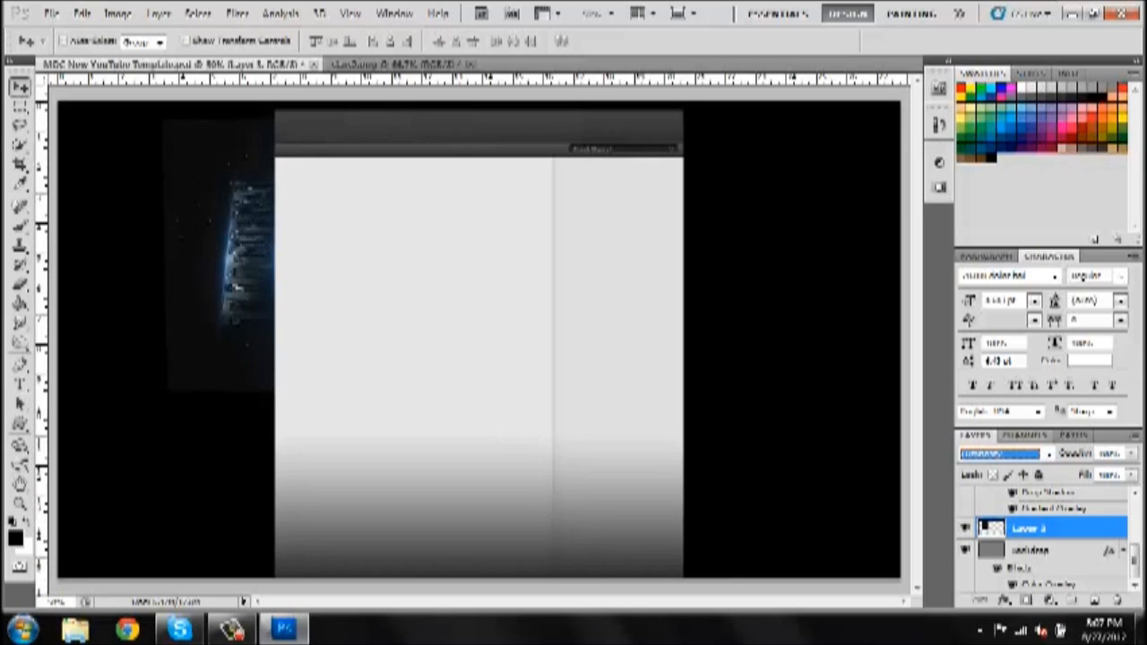
click(1028, 455)
click(1013, 21)
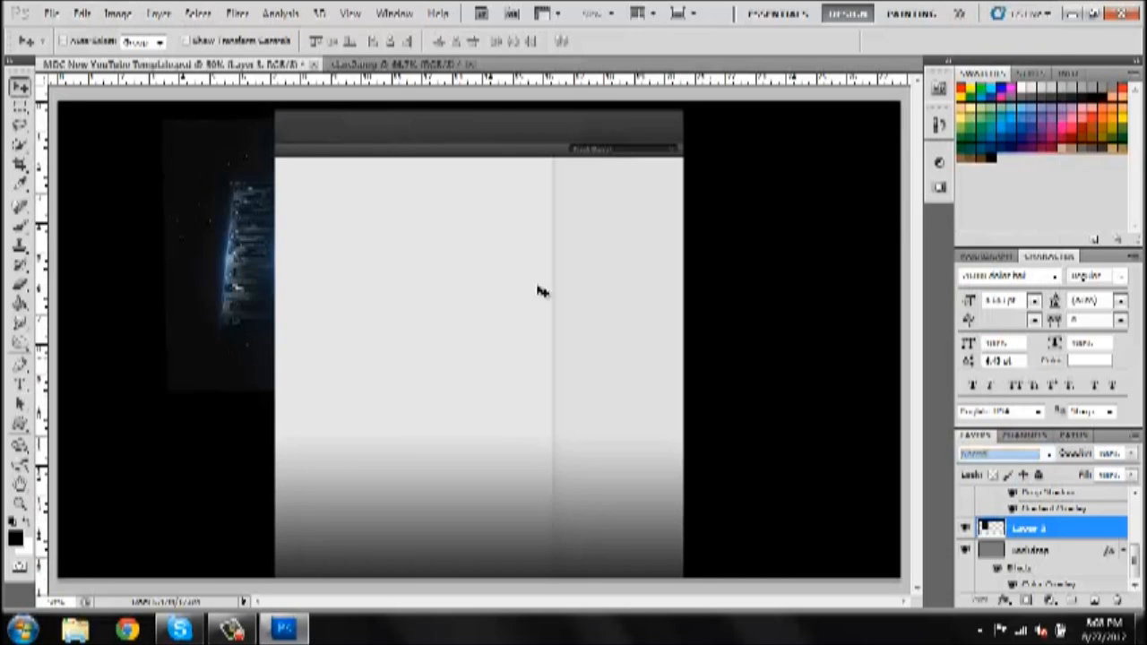
Raise the star layer's contrast to 100 with a Brightness/Contrast adjustment
click(119, 14)
mouse_move(179, 56)
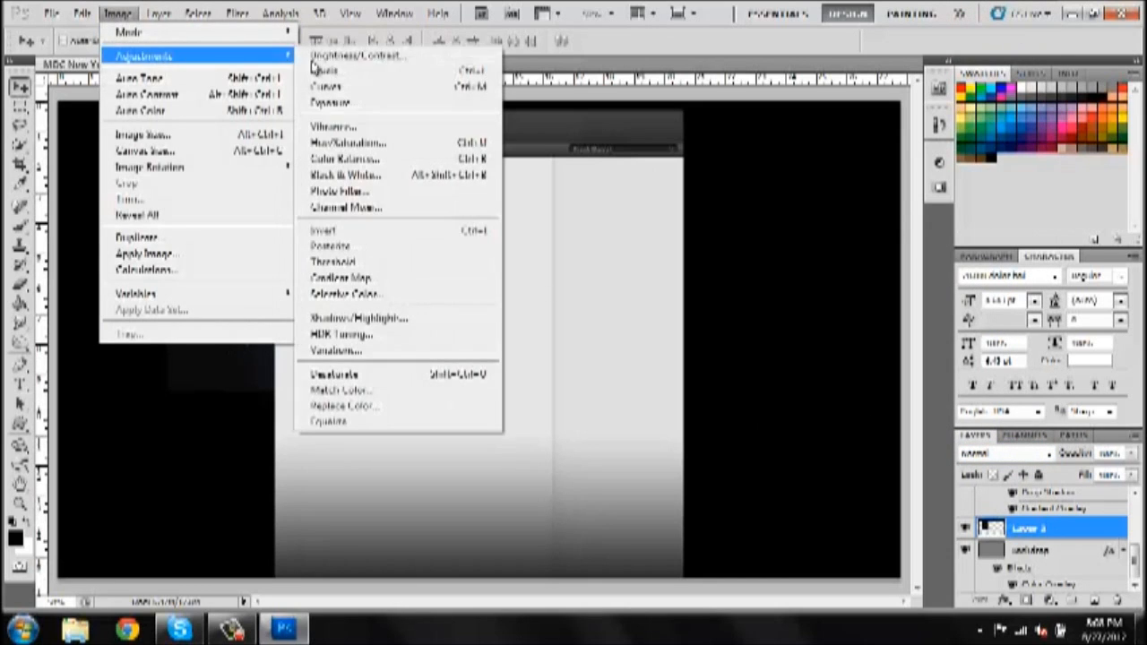
click(345, 65)
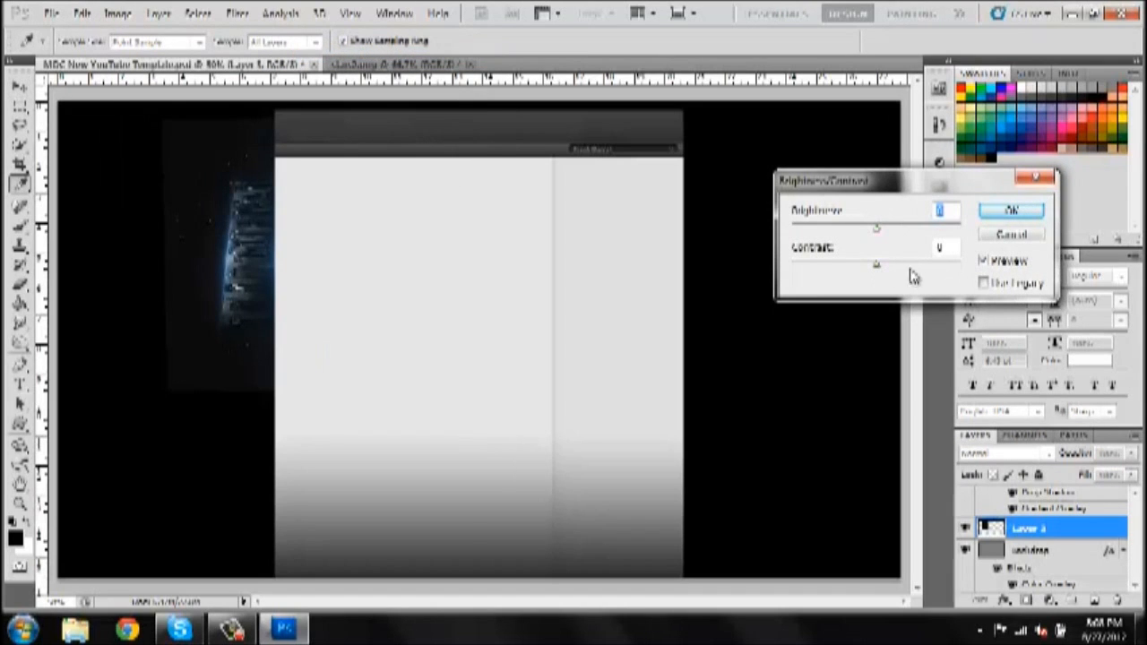
drag(928, 272, 980, 262)
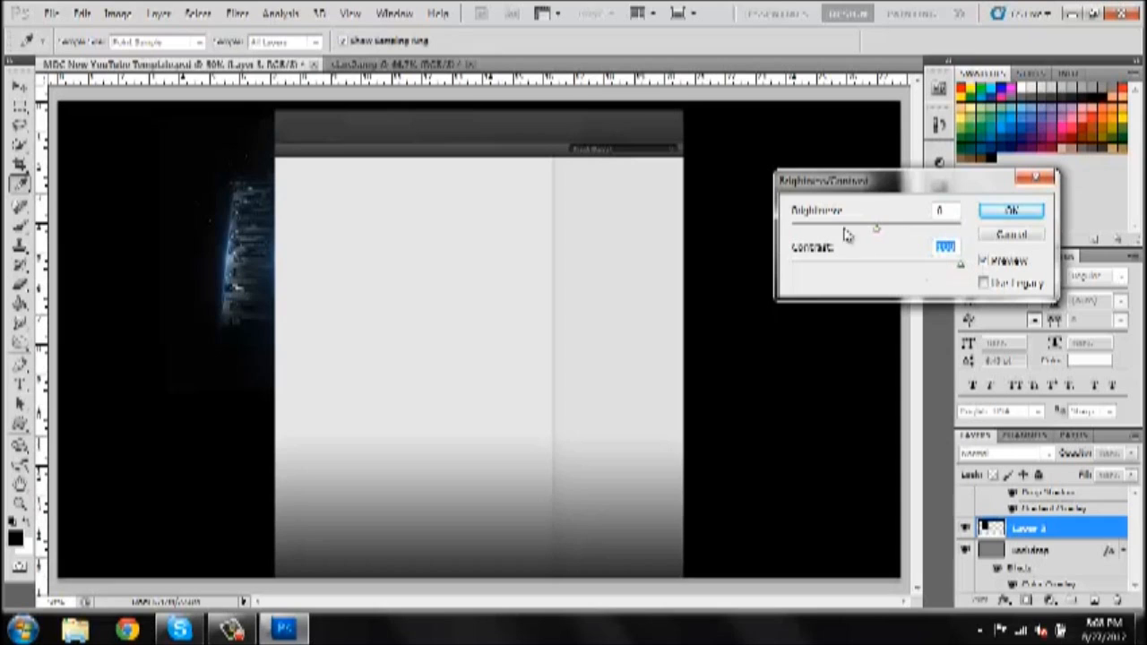
click(1021, 216)
key(v)
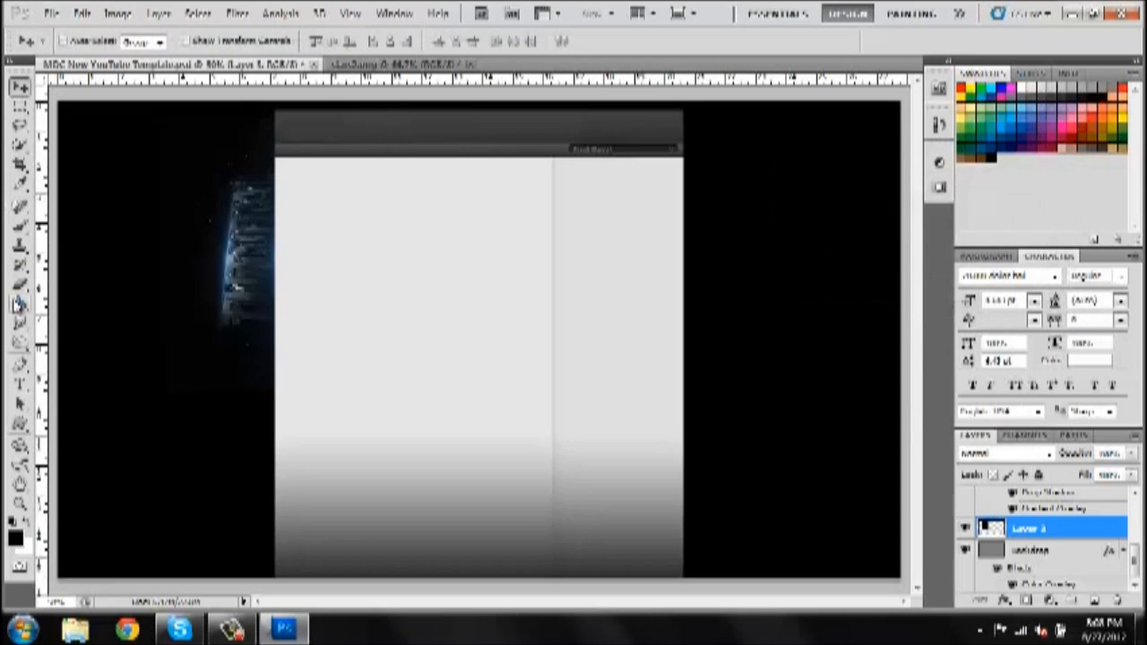
Soften the star layer's visible outer edges with the soft eraser brush
click(20, 284)
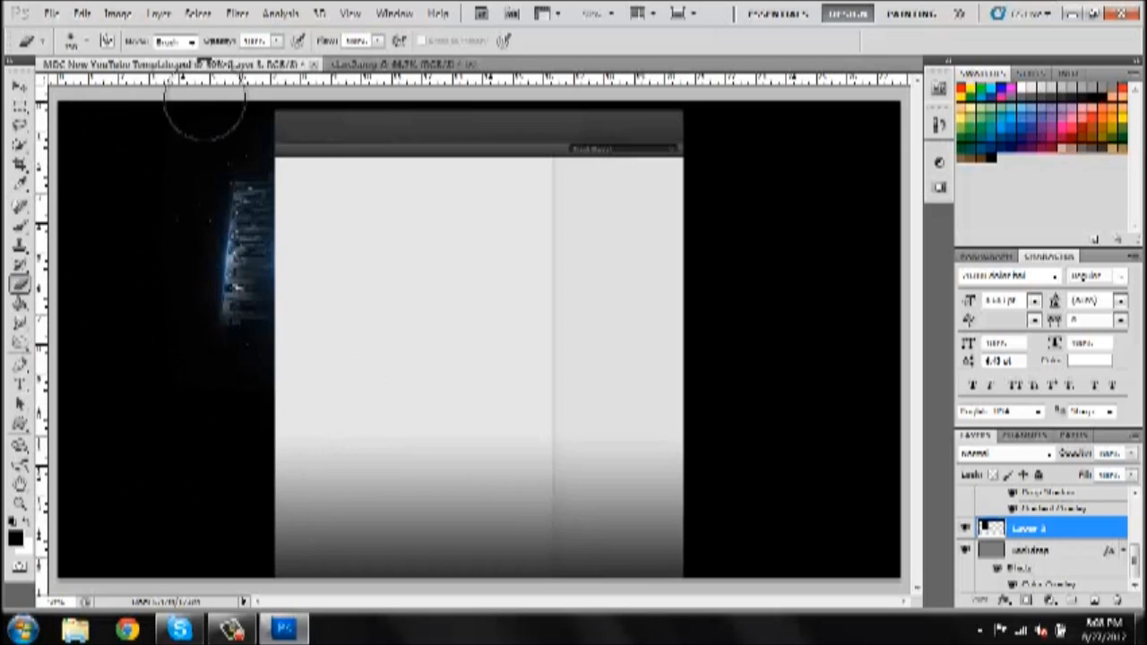
click(87, 42)
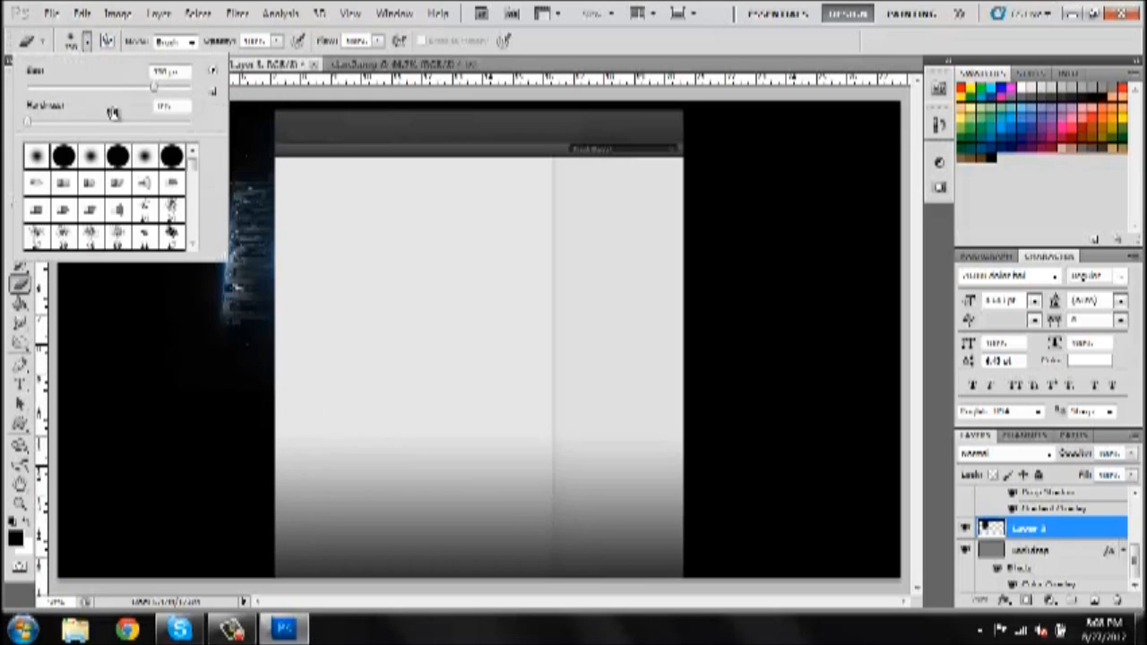
click(392, 158)
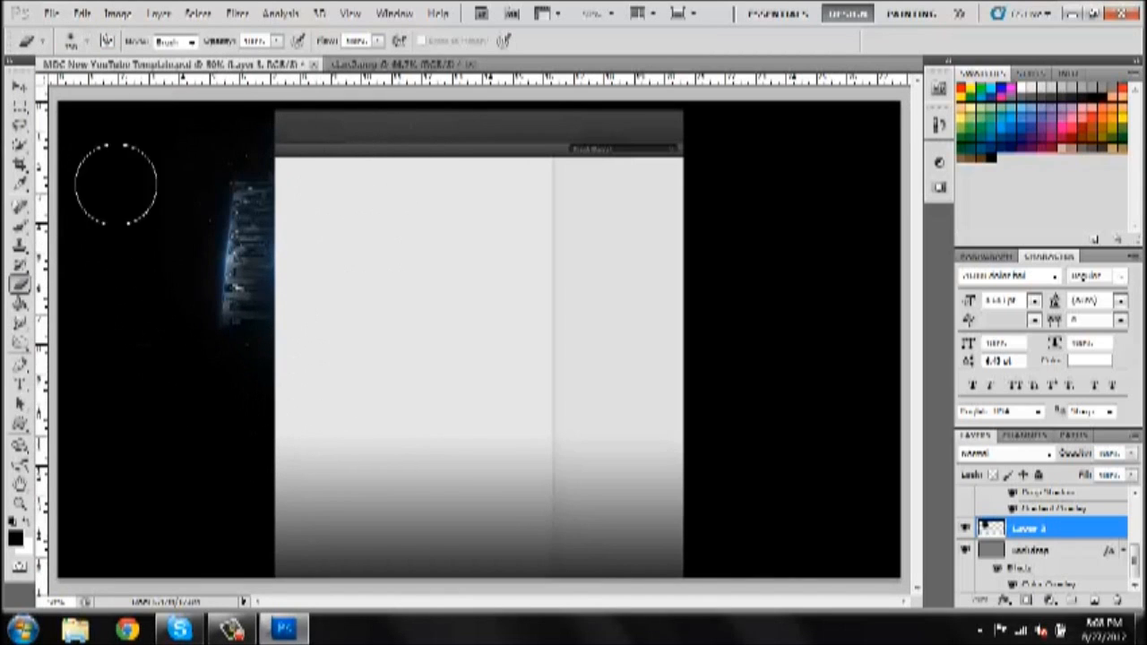
click(20, 88)
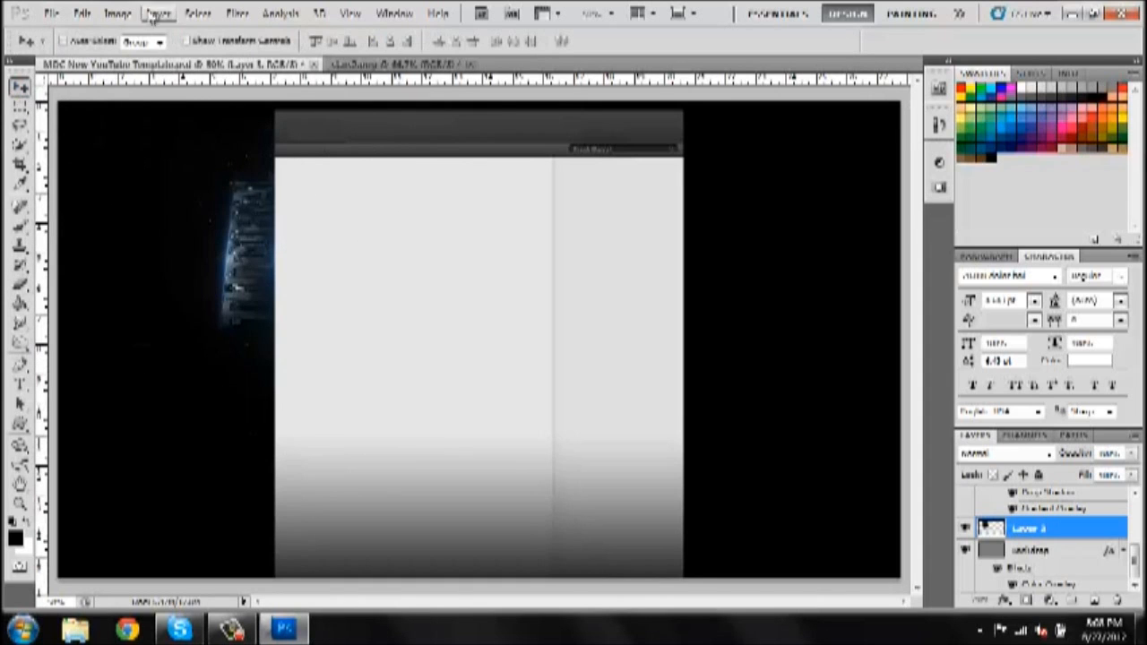
Set the star layer's brightness to 50 and raise its contrast with a Brightness/Contrast adjustment
click(117, 13)
mouse_move(144, 55)
click(388, 59)
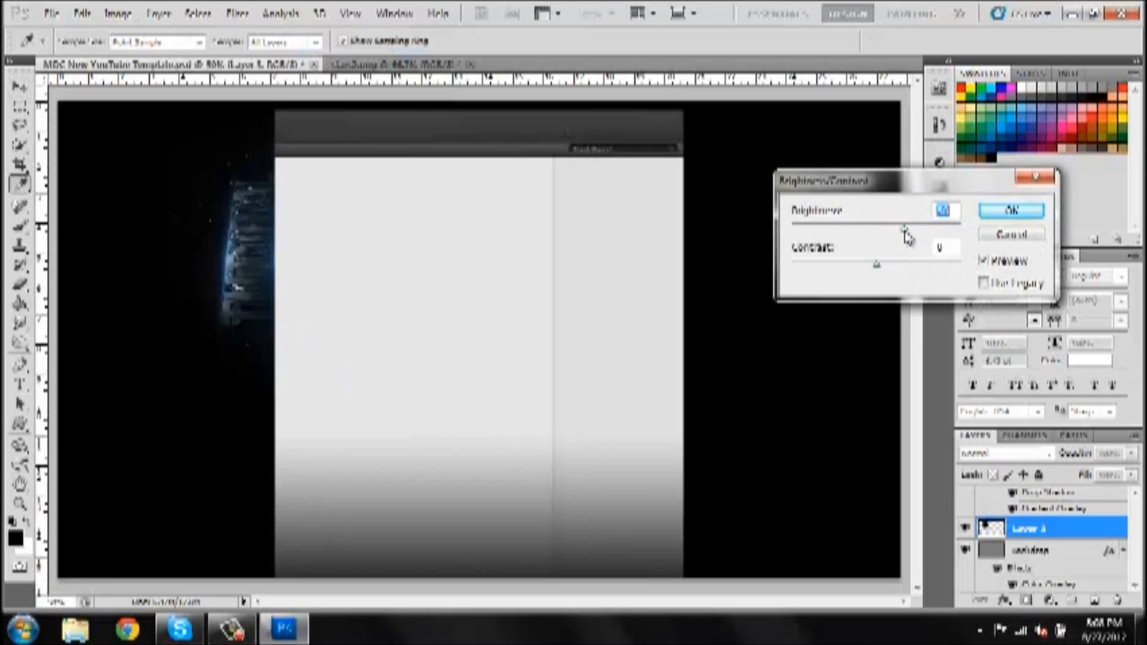
drag(875, 265, 903, 265)
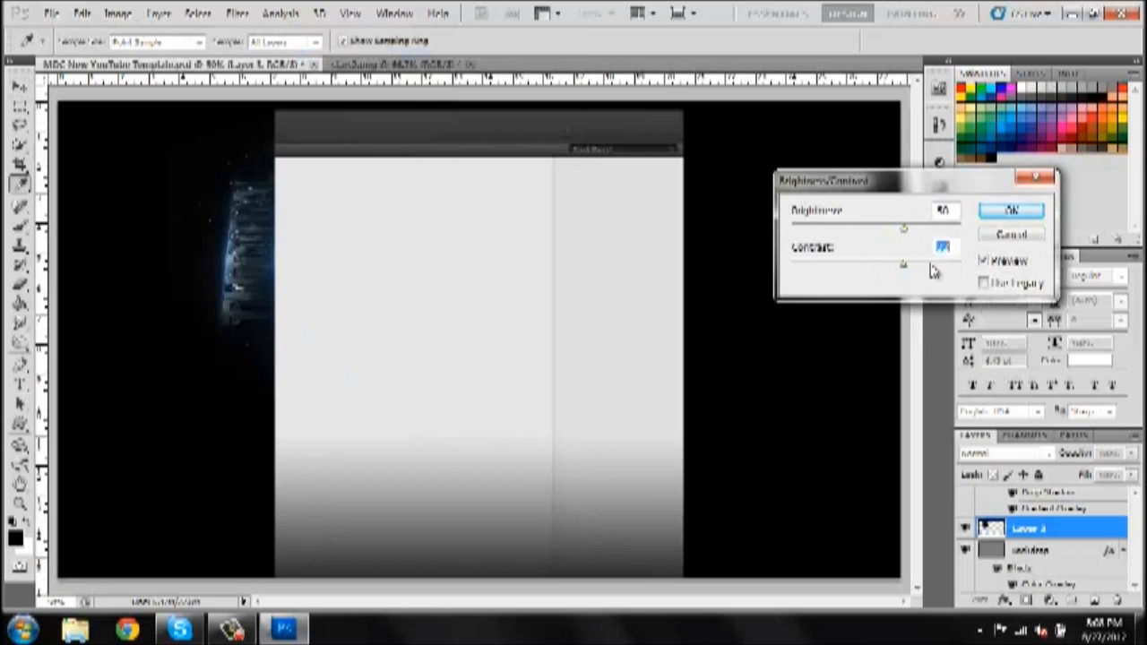
click(1006, 208)
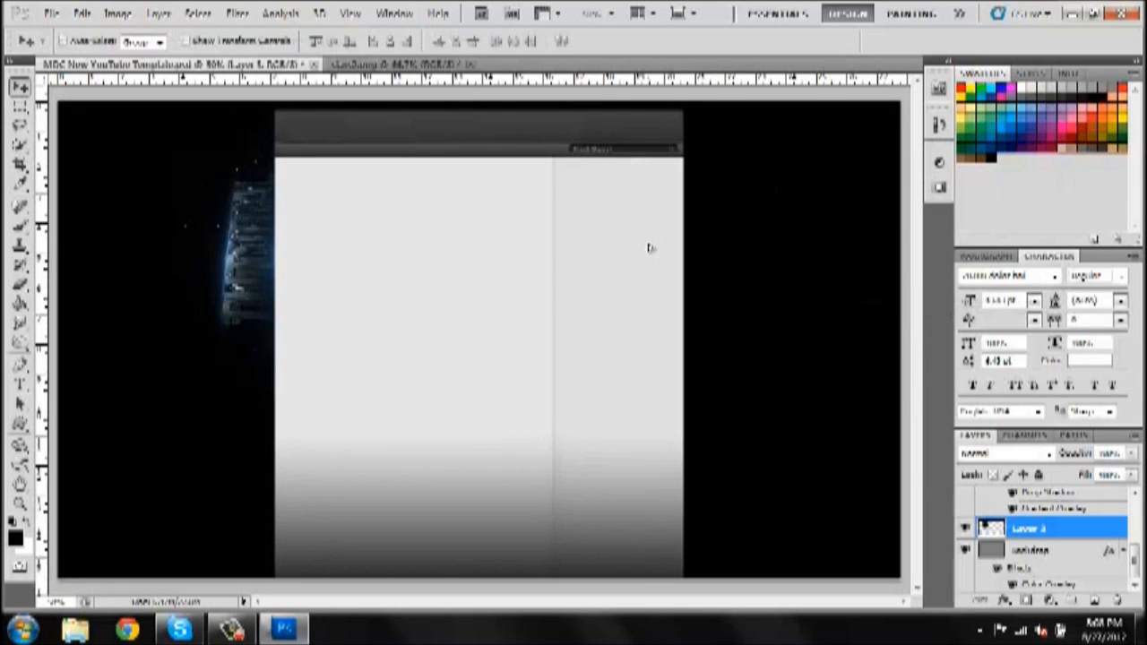
Duplicate the star layer twice to add more stars and close the star source image without saving
key(ctrl+j)
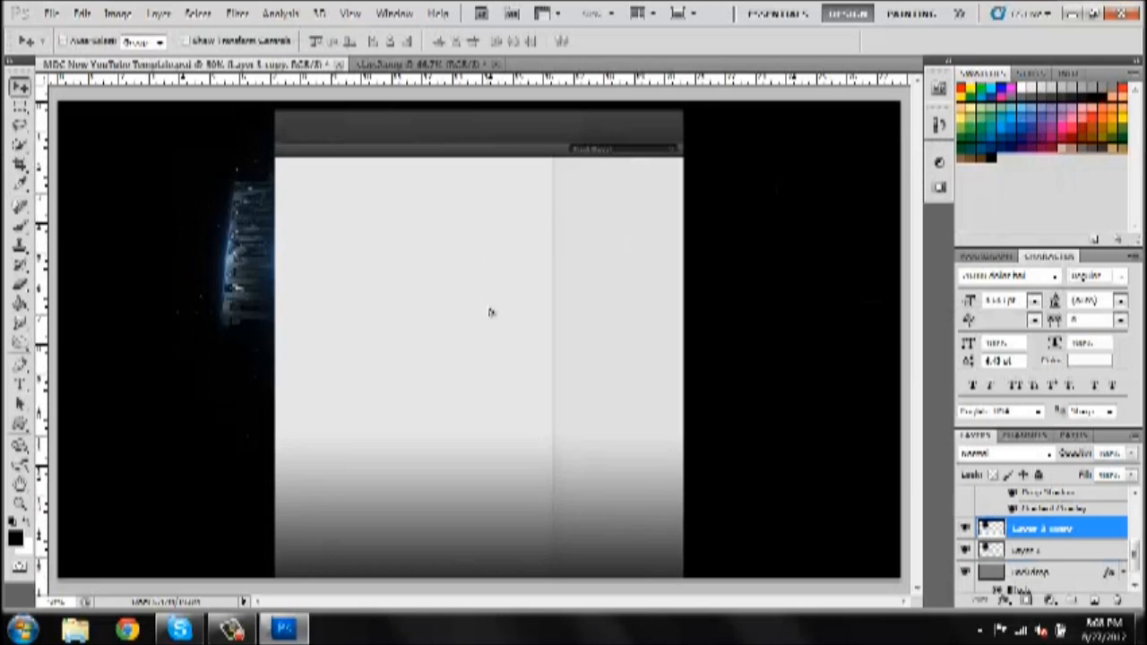
key(ctrl+j)
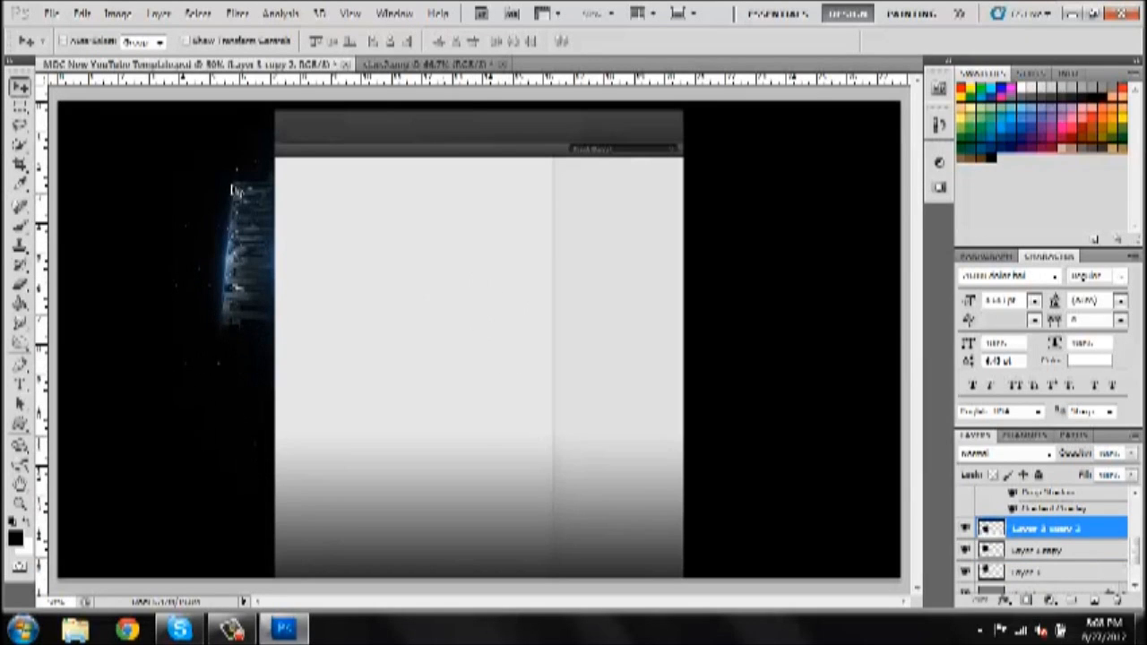
click(503, 64)
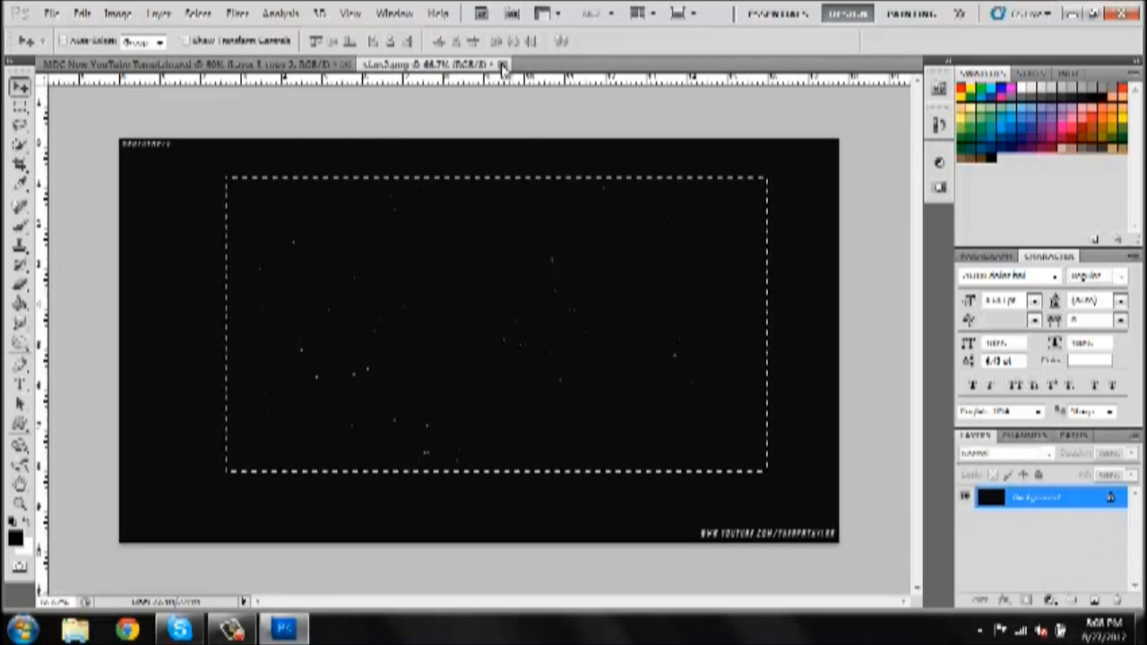
click(576, 248)
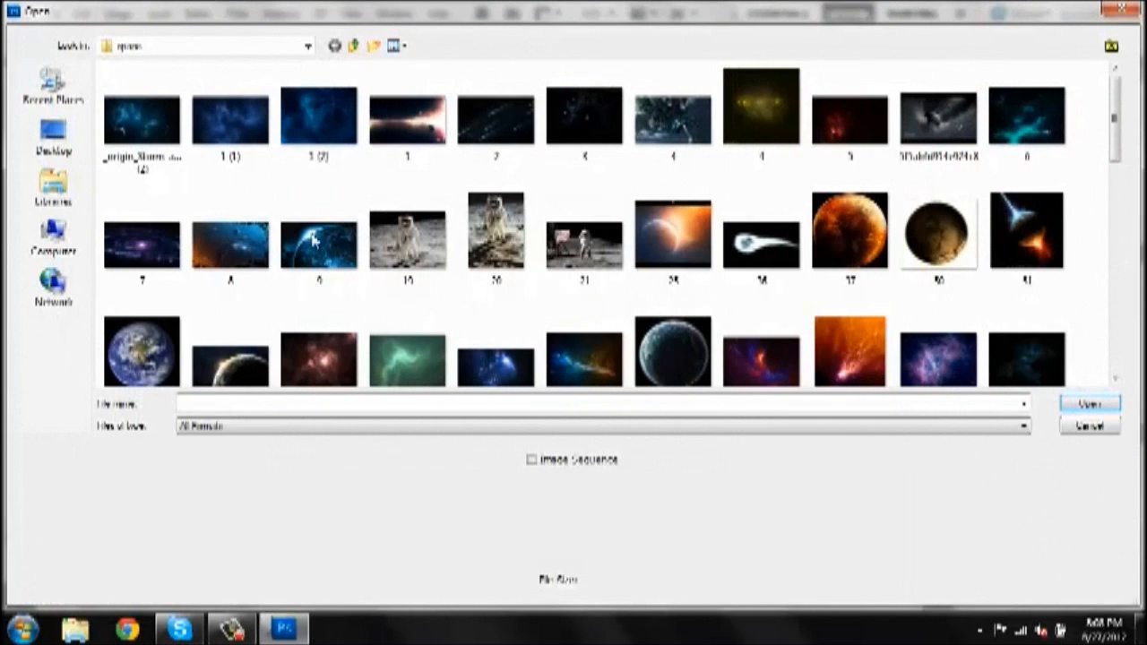
Browse the Backgrounds resources and open the green stroke image from the Light strokes folder
click(230, 116)
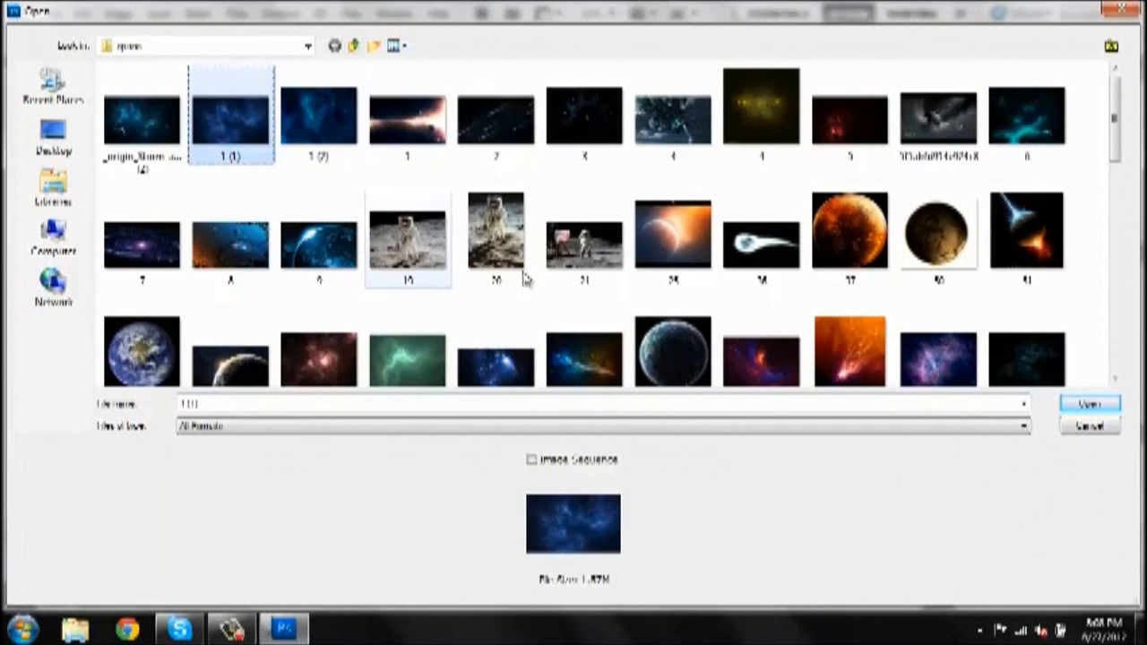
click(241, 118)
click(295, 122)
click(260, 119)
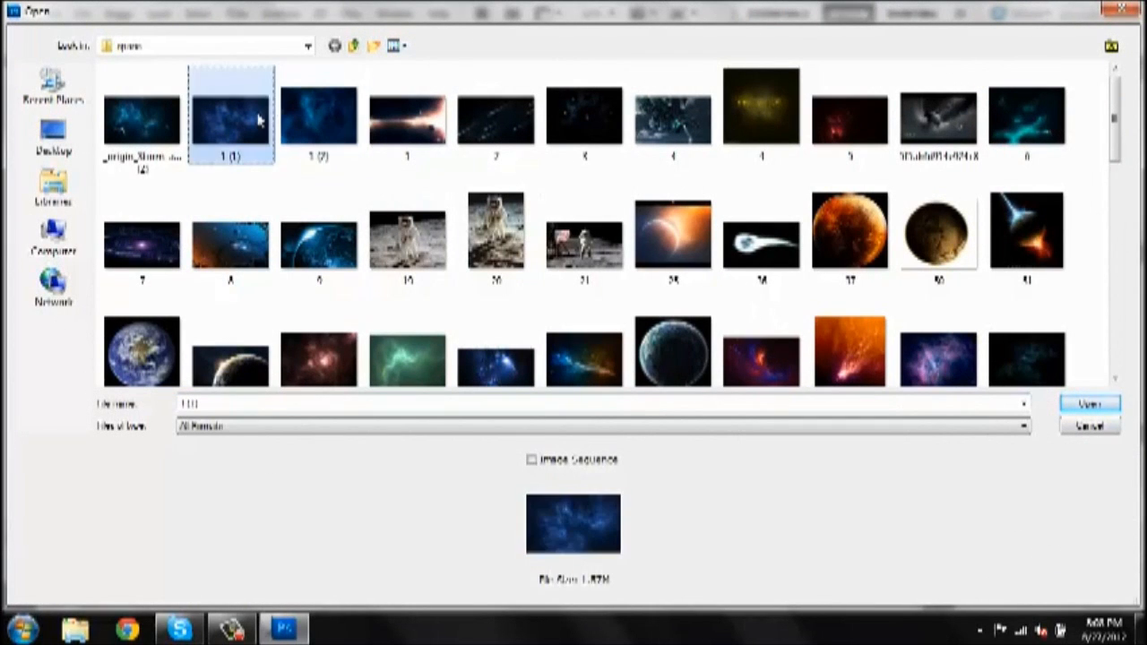
click(353, 46)
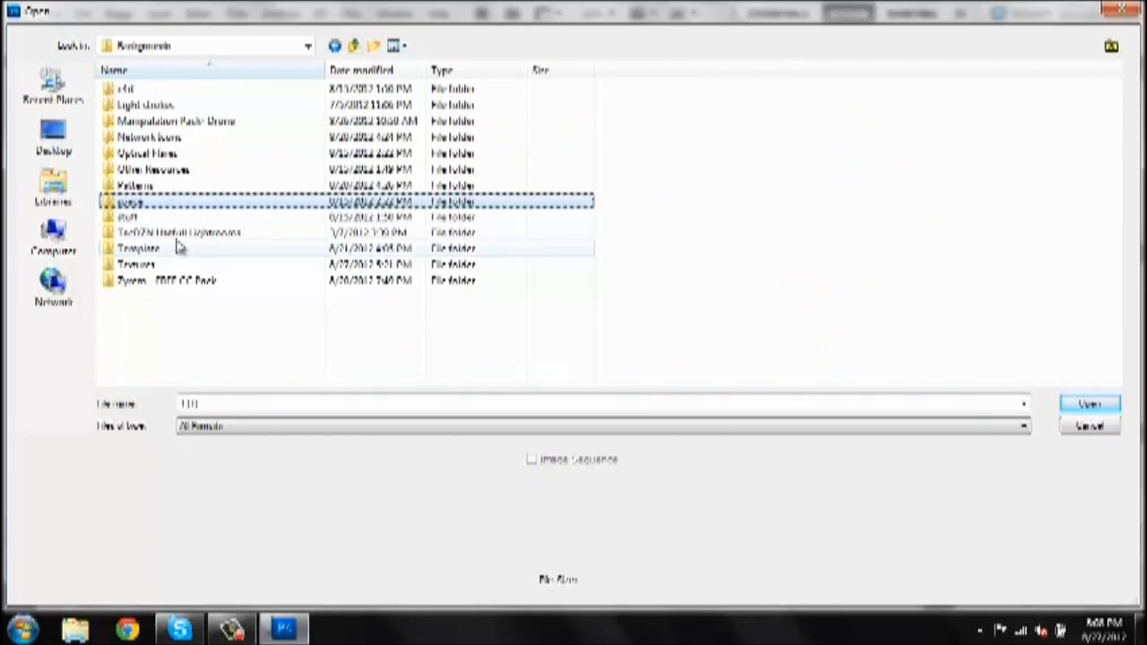
click(176, 154)
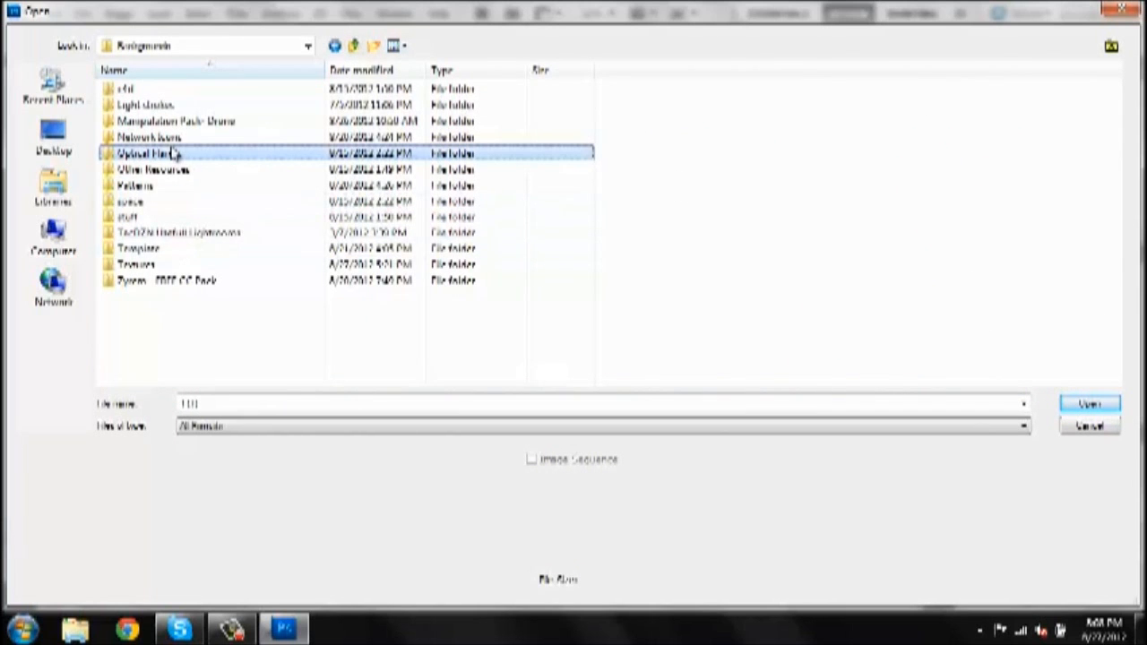
click(159, 105)
double_click(159, 105)
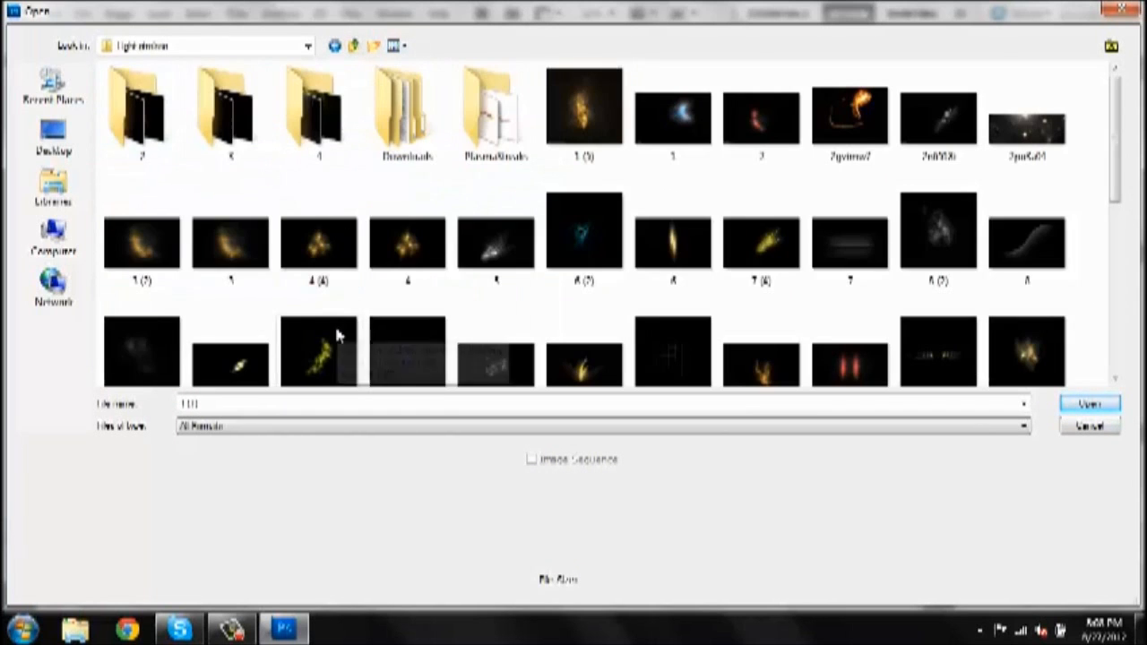
double_click(337, 334)
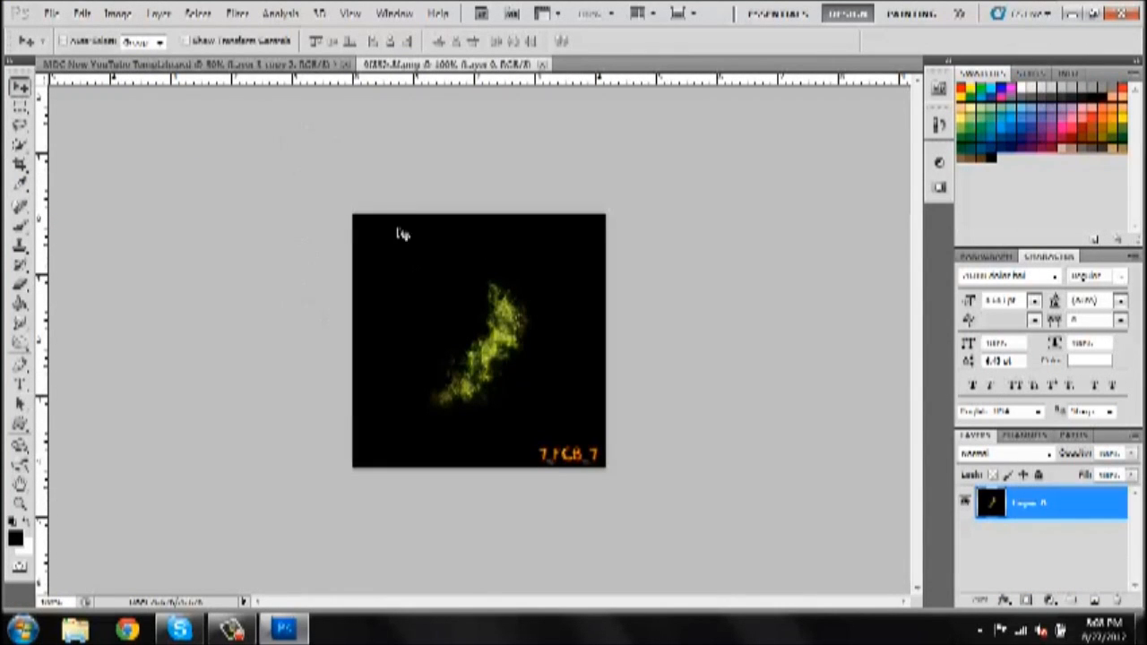
Select the green light stroke, bring it into the YouTube template and close its source image without saving
key(m)
mouse_move(542, 325)
mouse_down()
mouse_move(578, 400)
mouse_move(569, 423)
mouse_up()
drag(543, 371, 567, 374)
key(v)
mouse_move(425, 223)
mouse_down()
mouse_move(336, 115)
mouse_move(216, 58)
mouse_move(292, 210)
mouse_up()
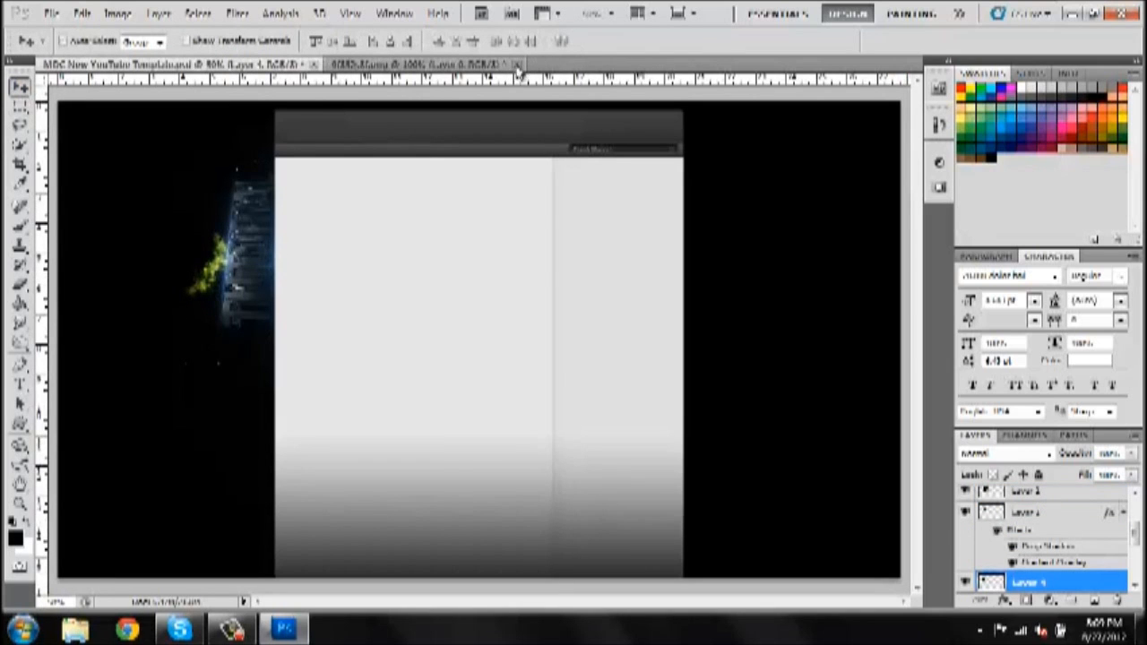
click(517, 69)
click(604, 248)
Set the green stroke layer's blend mode to Screen and place it at the lower end of the vertical lettering
click(1031, 453)
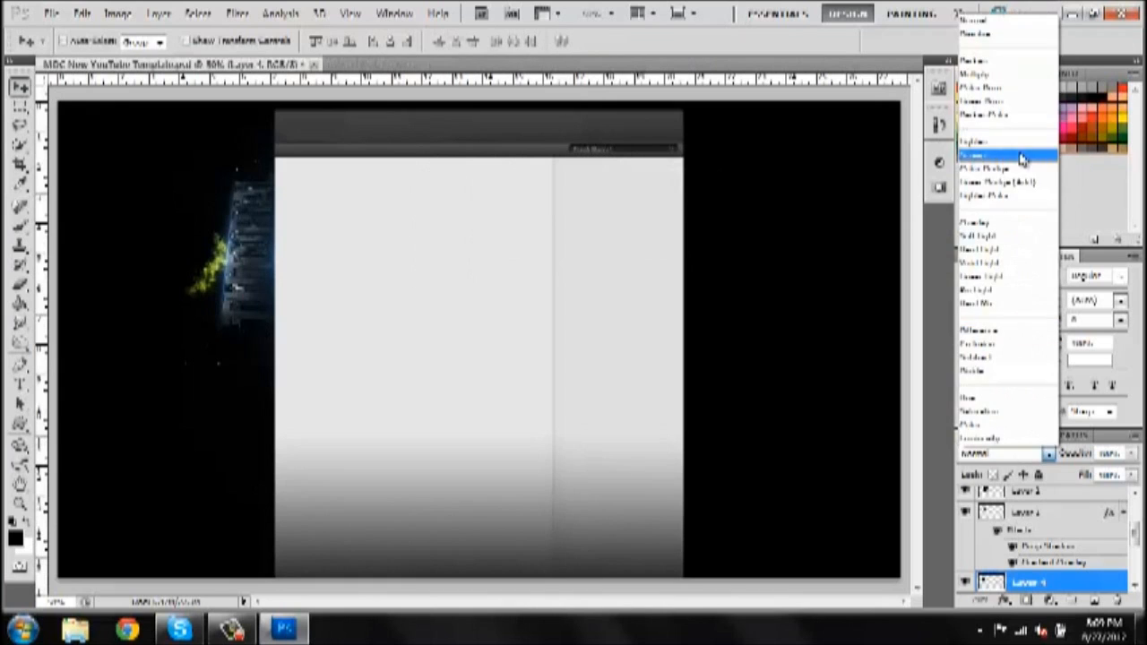
click(1022, 158)
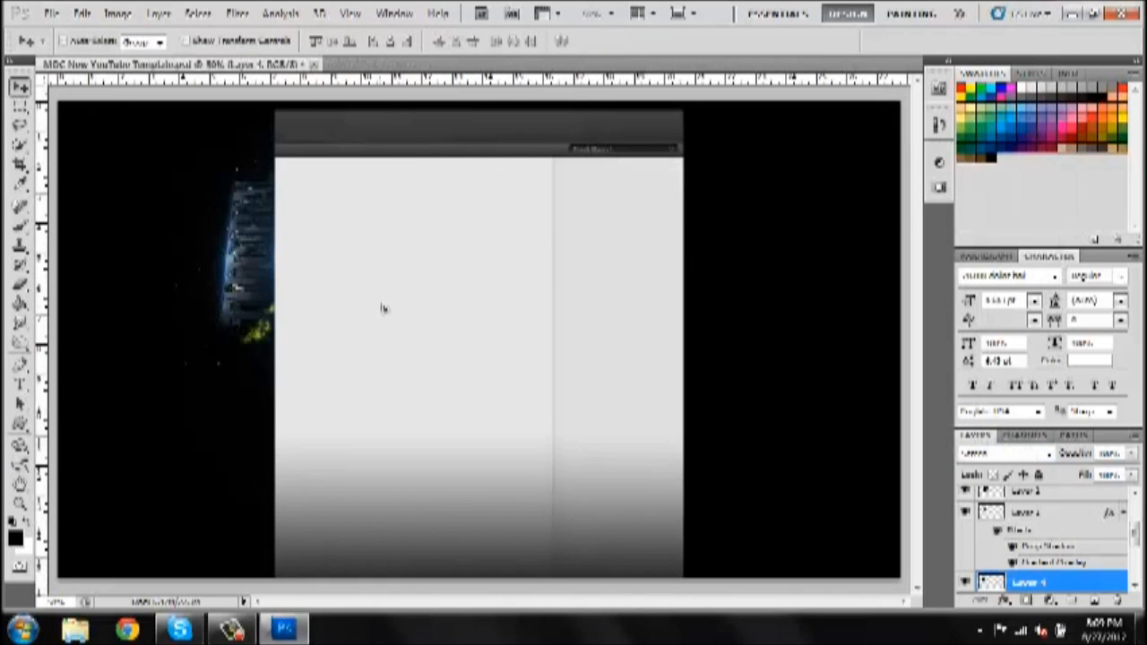
mouse_move(383, 306)
mouse_down()
mouse_move(374, 297)
mouse_move(384, 317)
mouse_up()
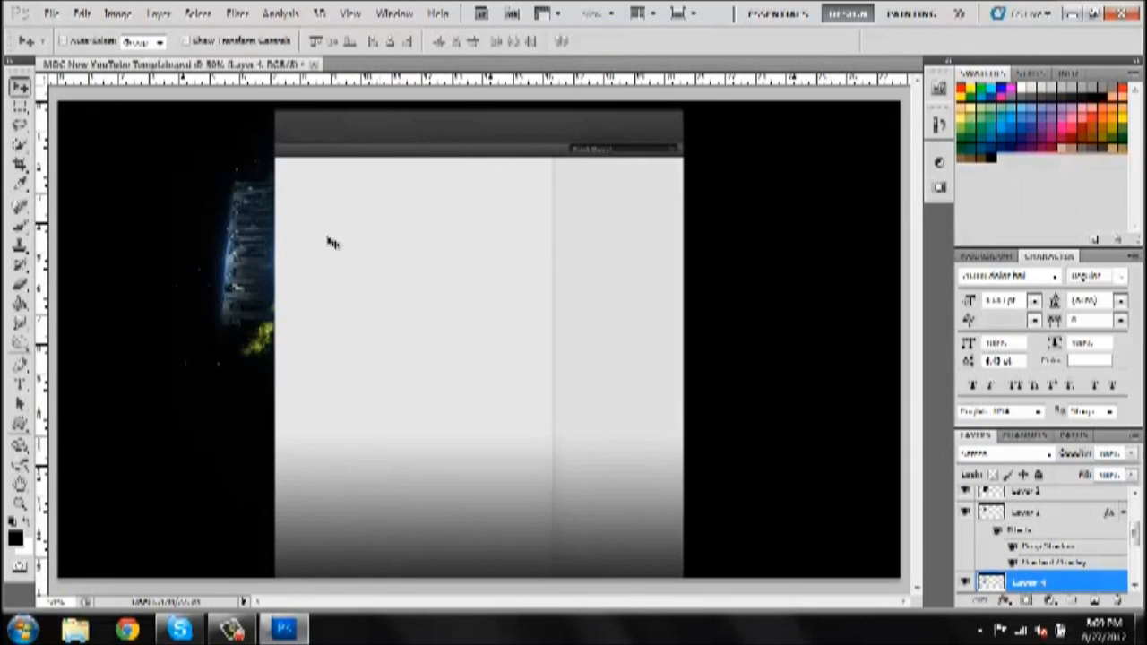
Colorize the green stroke cyan-blue with Hue/Saturation, using a saturation of 60
click(125, 14)
mouse_move(179, 54)
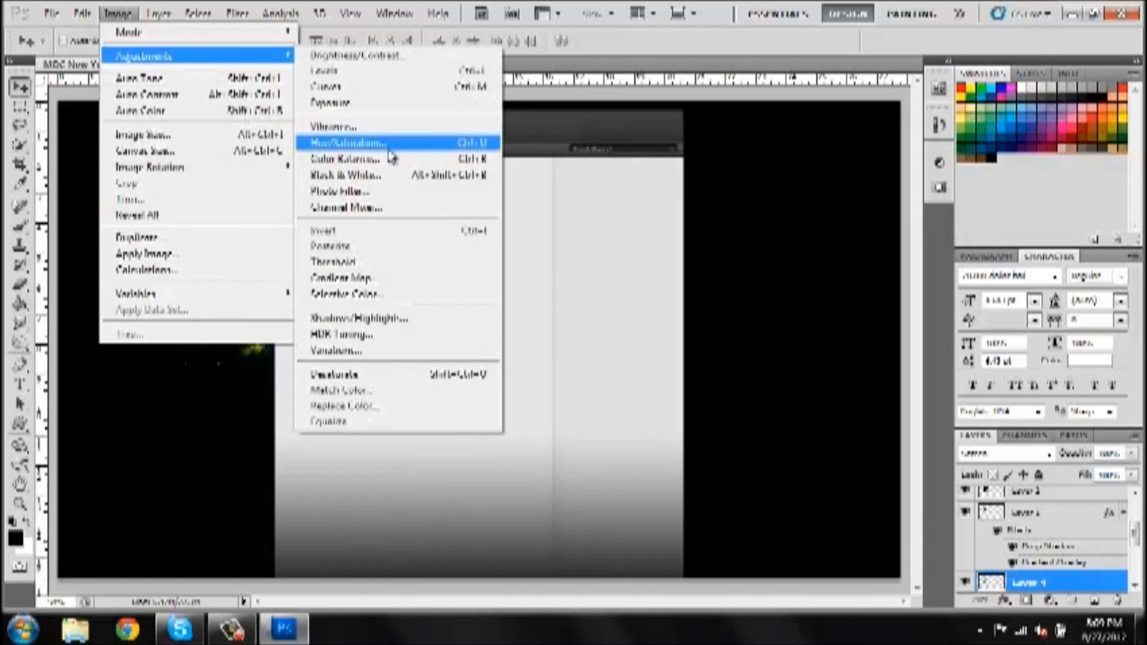
click(392, 142)
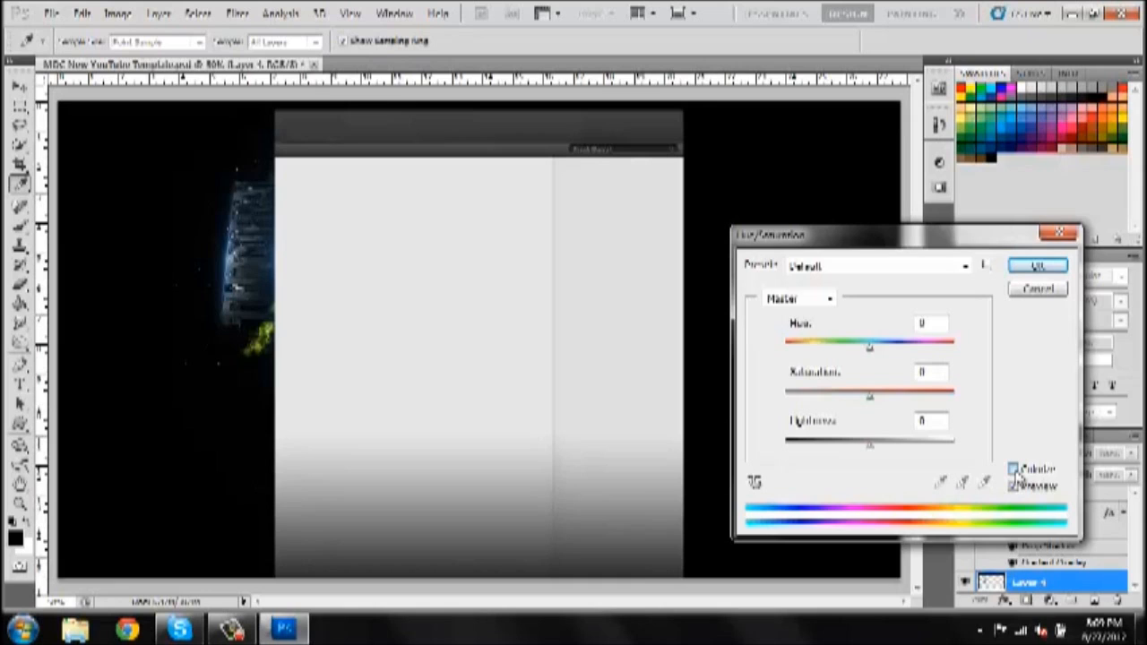
click(1013, 469)
mouse_move(891, 354)
mouse_down()
mouse_move(798, 360)
mouse_move(916, 361)
mouse_move(894, 359)
mouse_up()
mouse_move(833, 403)
mouse_down()
mouse_move(902, 402)
mouse_move(846, 395)
mouse_up()
drag(896, 351, 875, 356)
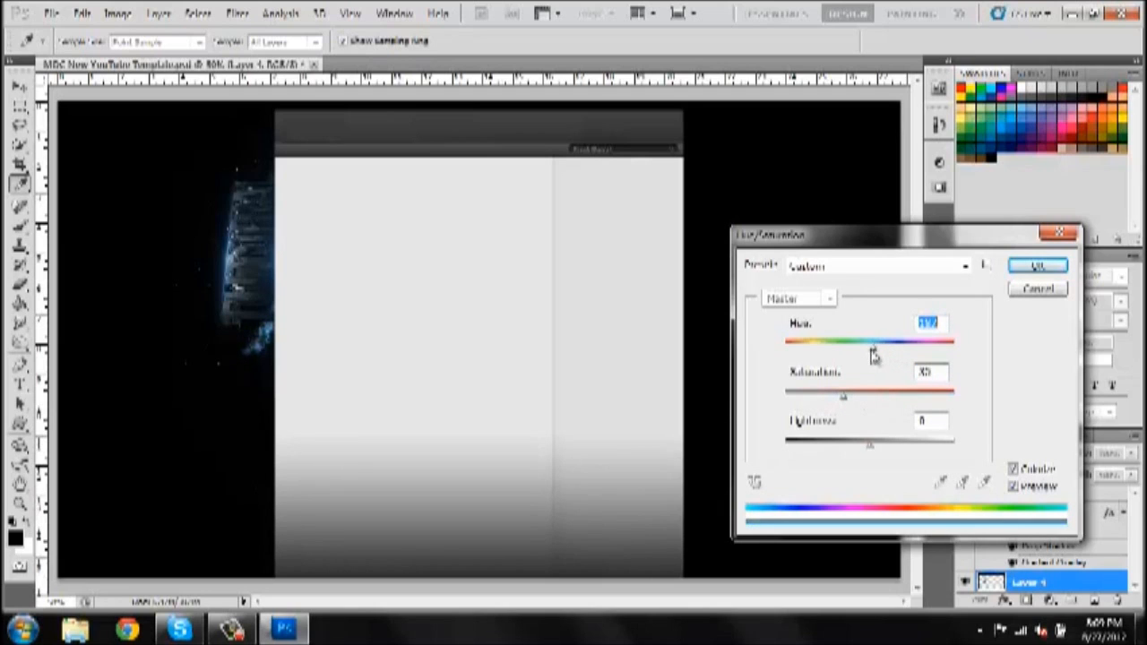
drag(844, 397, 886, 398)
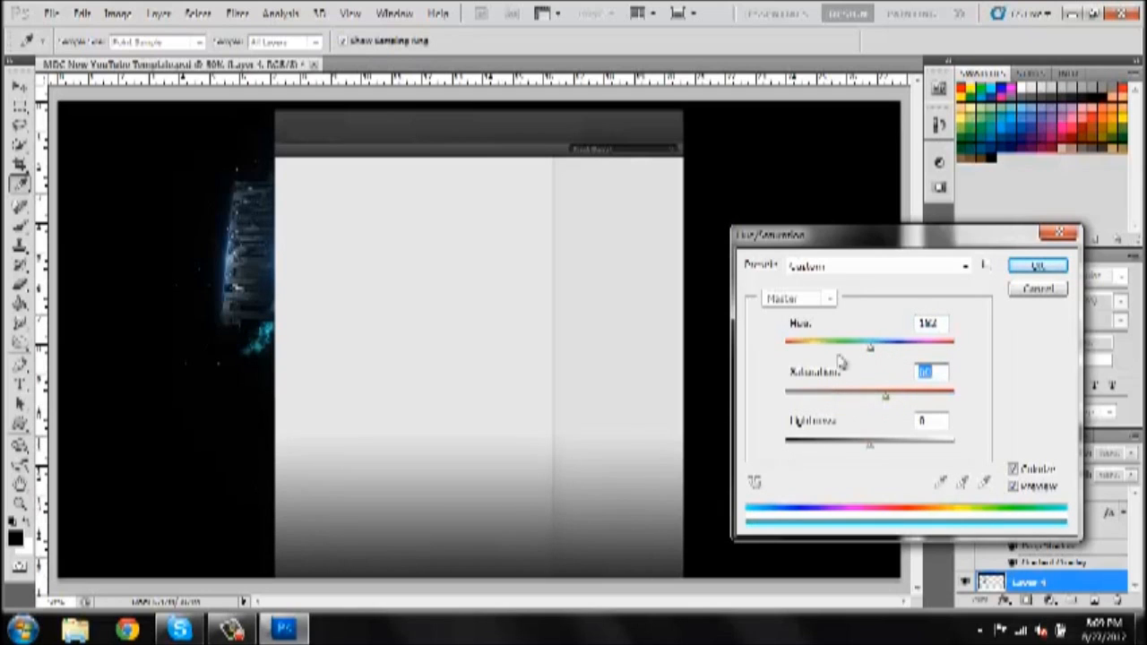
drag(890, 351, 879, 347)
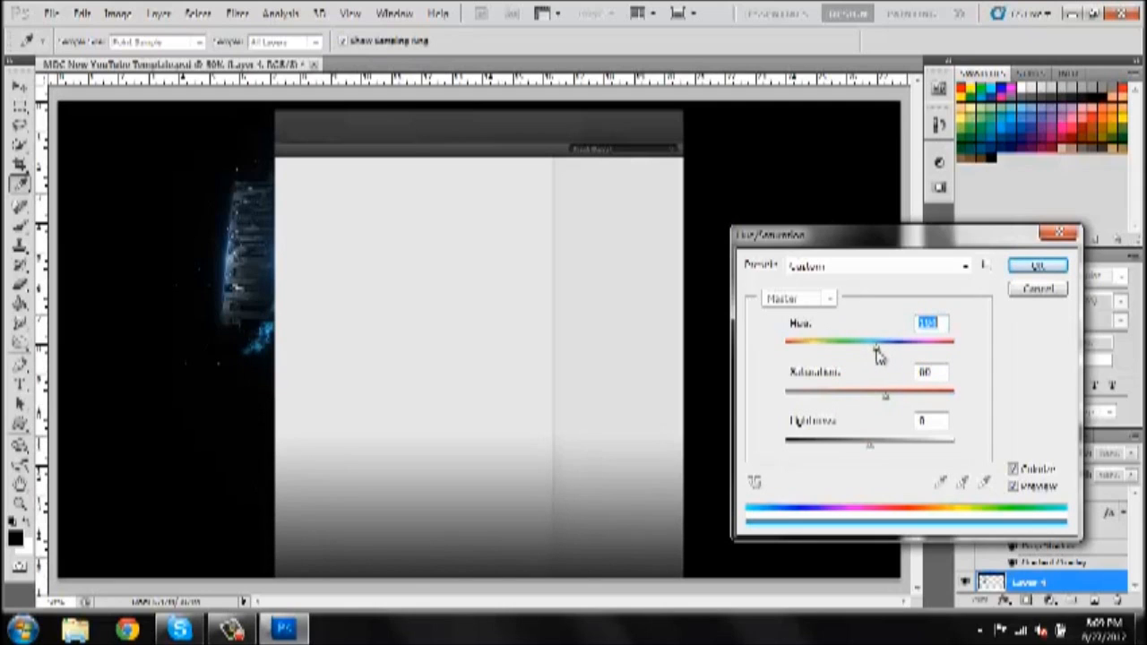
click(1053, 267)
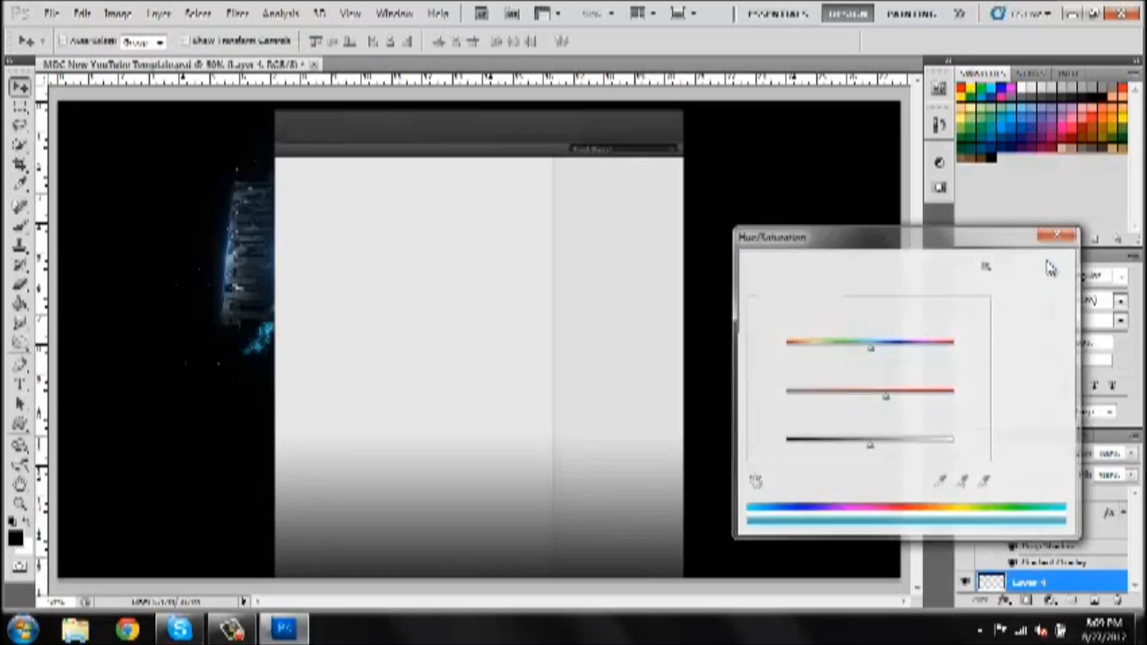
Rotate the cyan stroke layer at the lower end of the lettering
key(ctrl+t)
drag(468, 353, 426, 331)
key(Return)
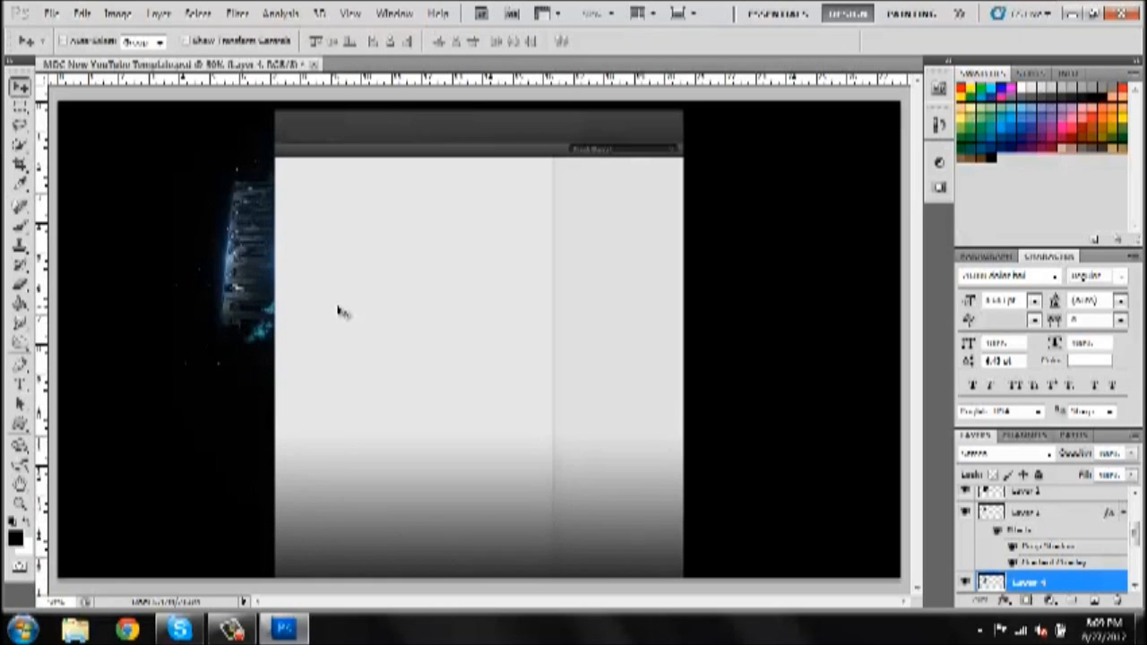
Duplicate the cyan stroke, rotate the copy nearly horizontal and place it along the lettering's lower edge
drag(282, 323, 232, 410)
key(ctrl+t)
drag(310, 347, 345, 441)
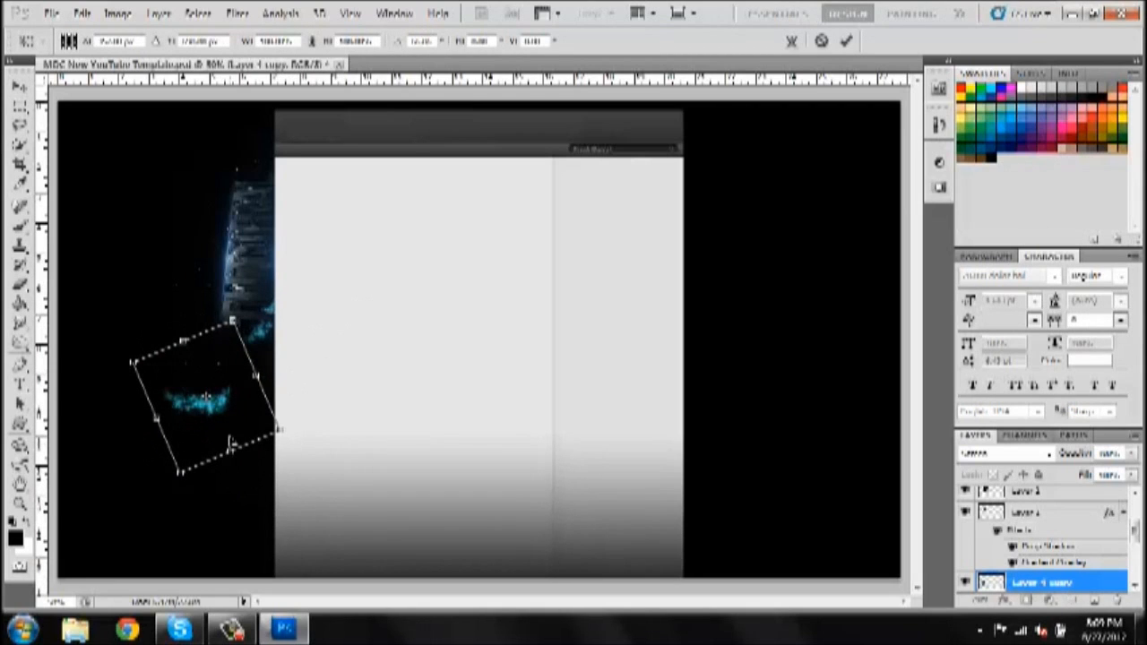
key(Return)
drag(231, 441, 292, 359)
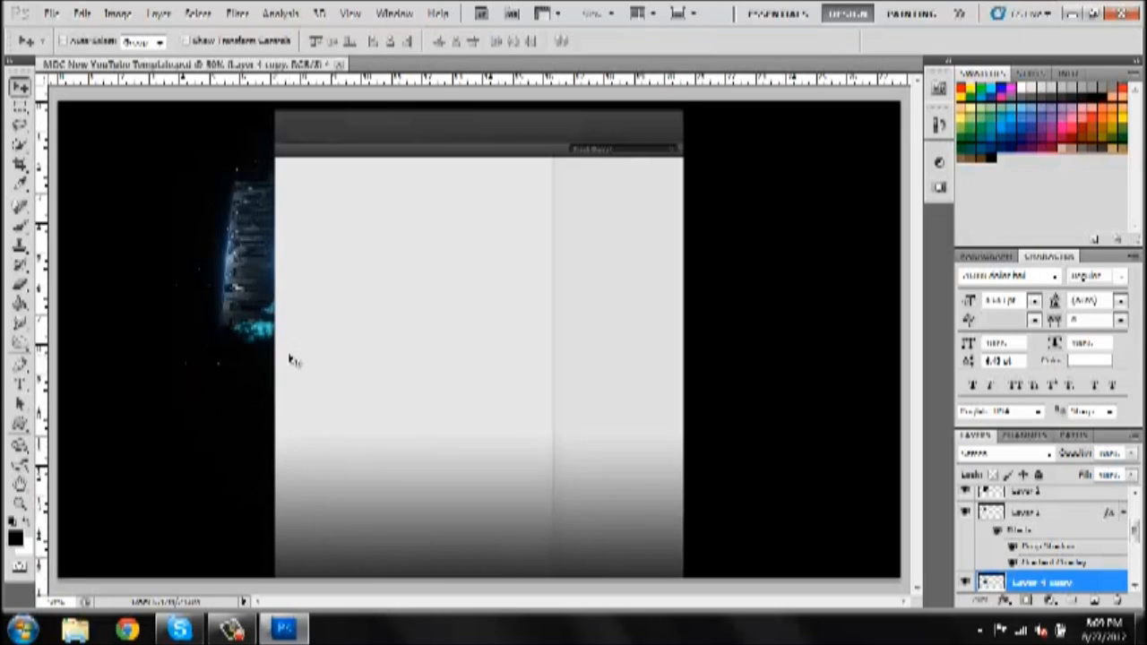
Create another copy of the cyan stroke, rotate it and place it along the lettering's upper edge
drag(292, 359, 327, 211)
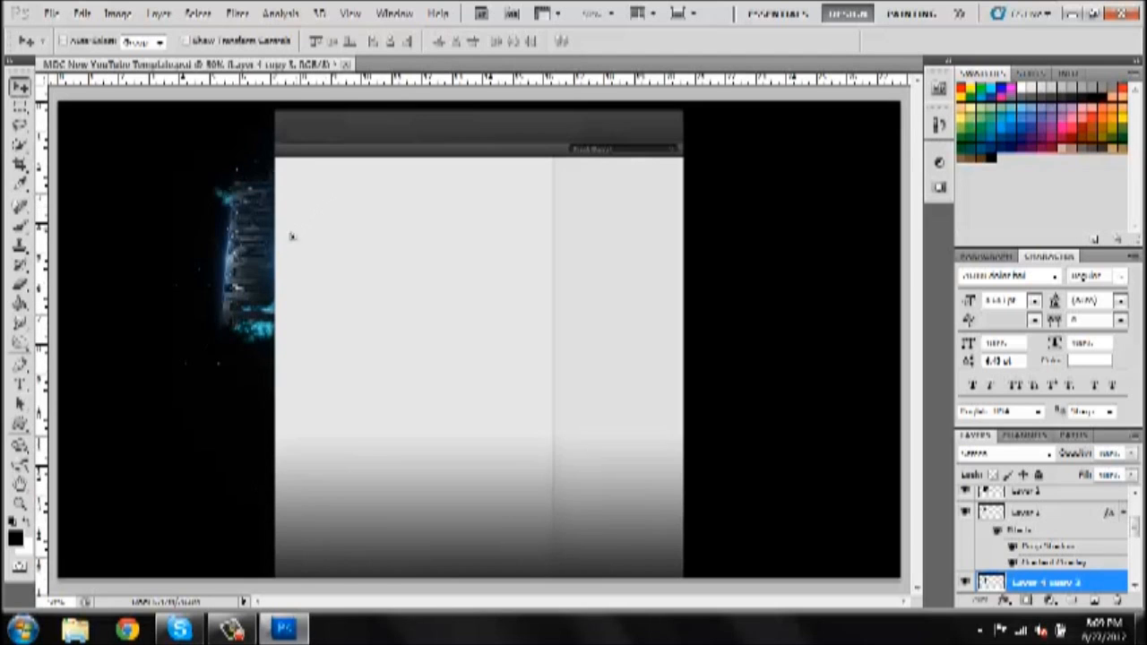
drag(300, 232, 204, 269)
key(ctrl+t)
drag(276, 281, 289, 110)
drag(356, 238, 317, 158)
drag(241, 224, 277, 199)
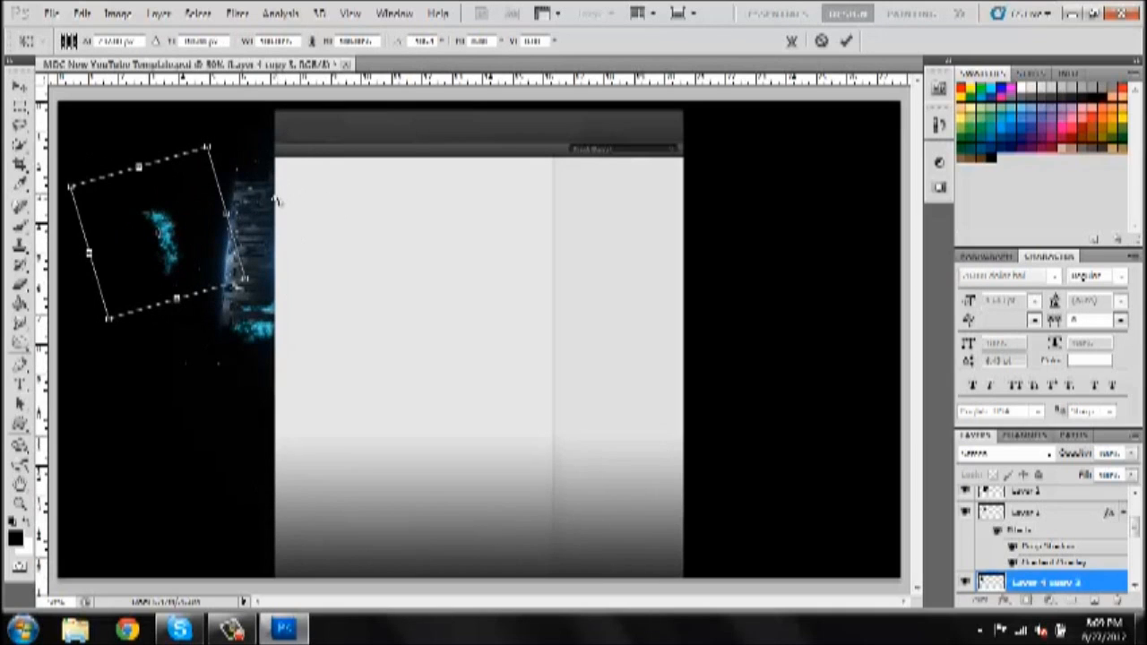
key(Return)
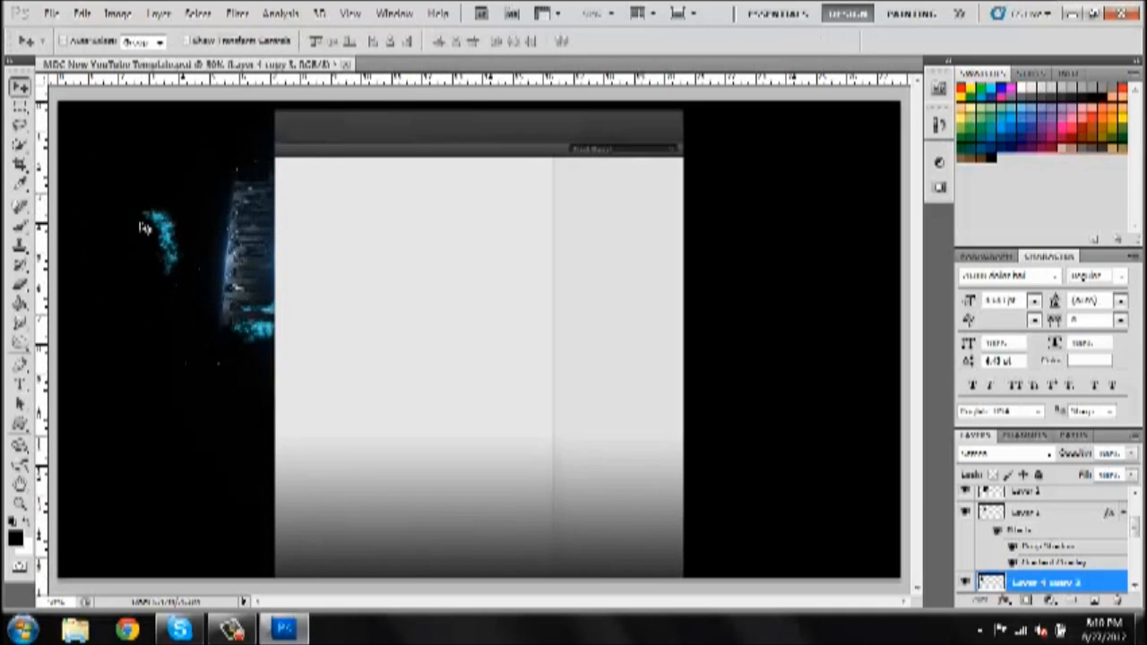
drag(146, 225, 287, 192)
drag(290, 140, 223, 368)
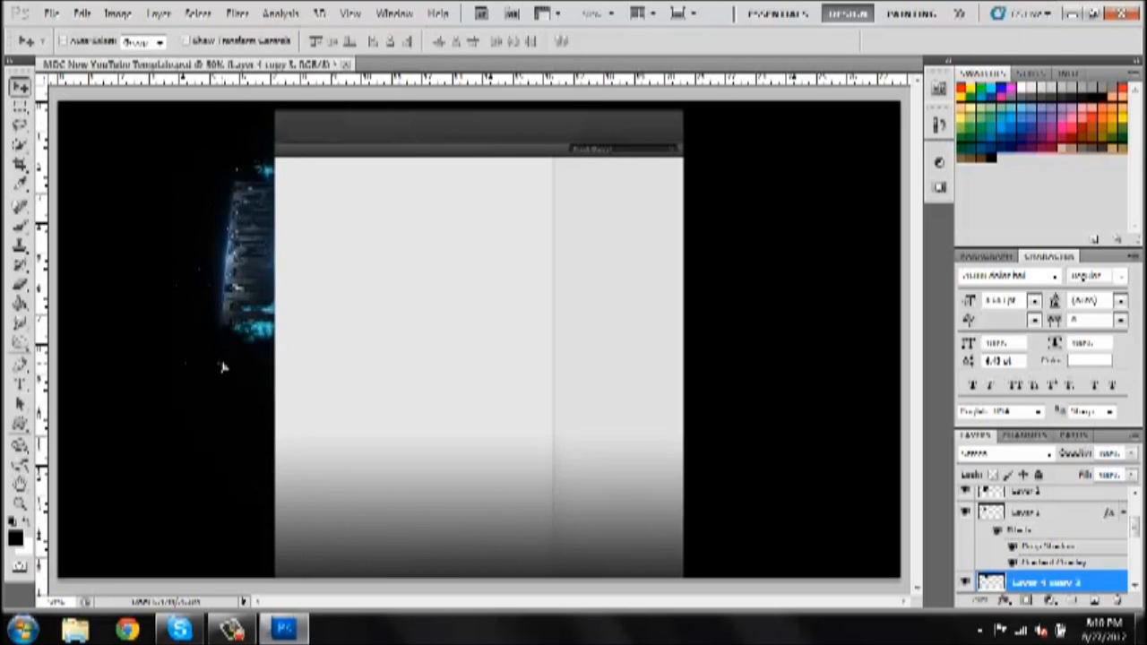
Make a further cyan stroke copy, rotate it nearly upright and move its layer above the lettering layer
drag(327, 281, 356, 369)
key(ctrl+t)
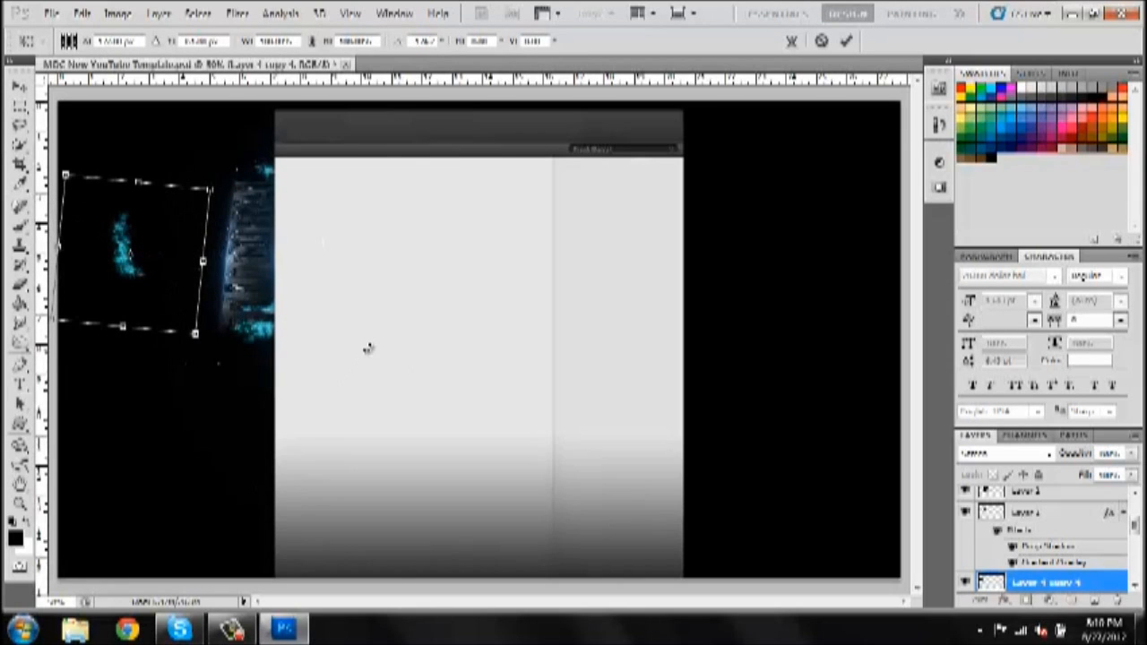
key(Return)
drag(1040, 582, 957, 530)
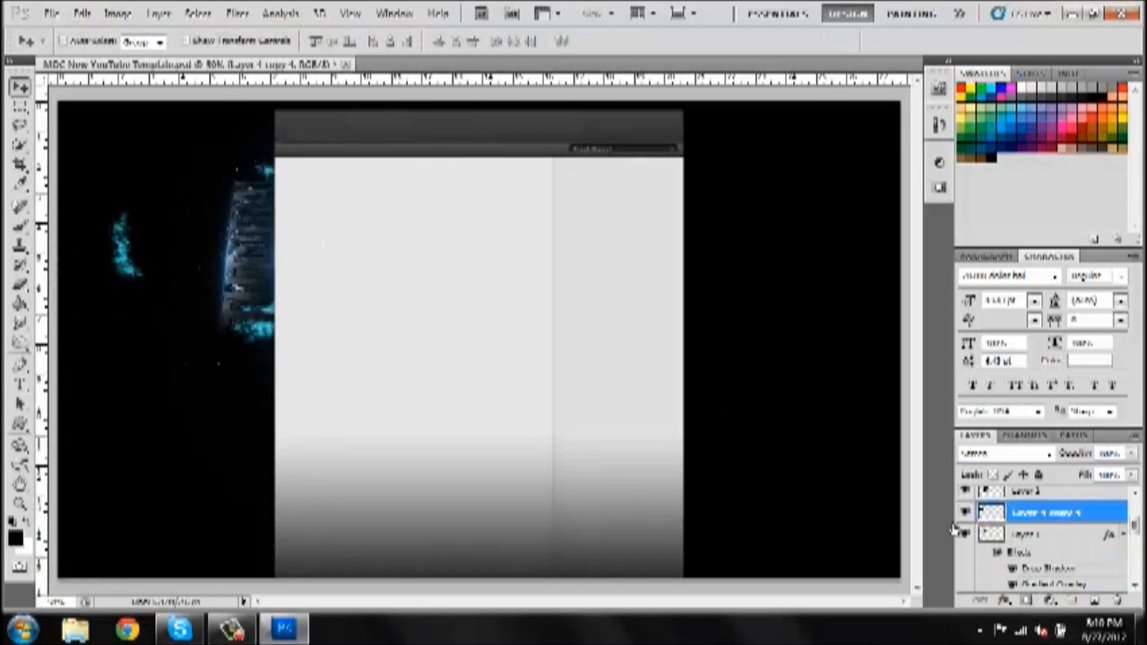
Position the topmost cyan stroke copies over the lettering's edge next to the content column
drag(309, 354, 444, 312)
key(ctrl+z)
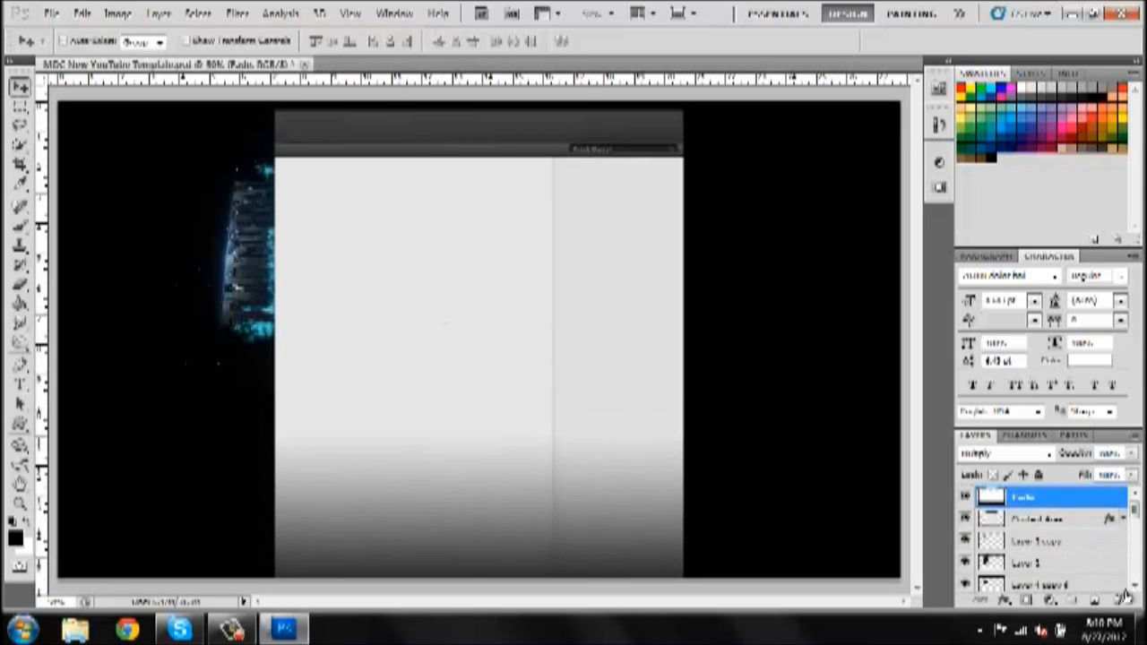
click(1083, 542)
click(1067, 584)
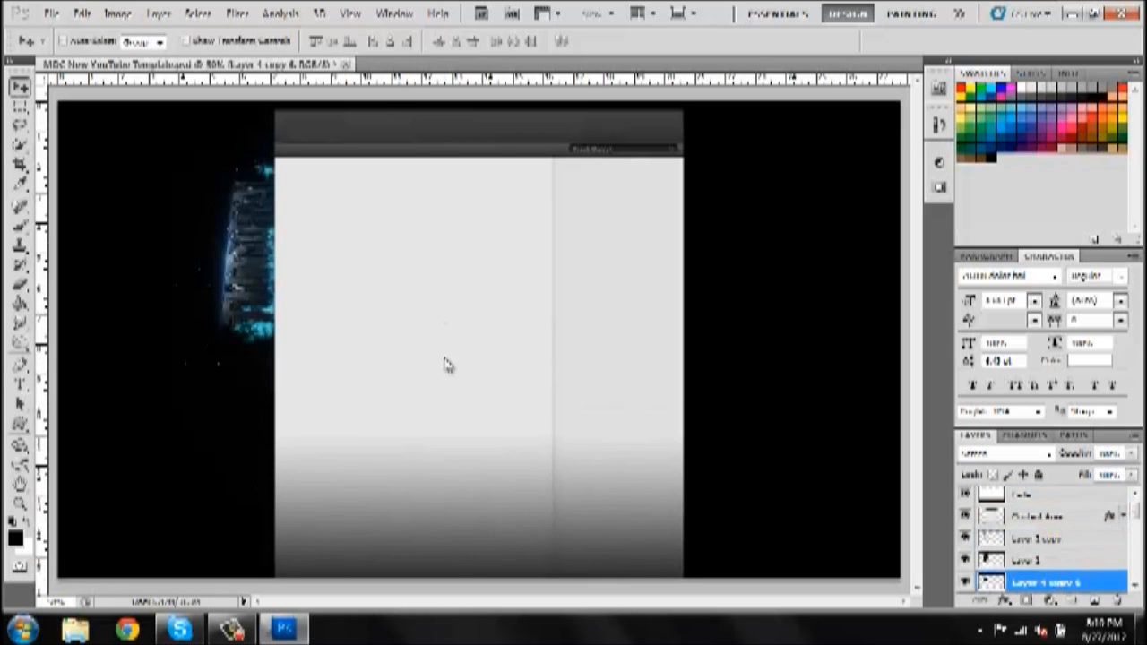
drag(447, 354, 416, 305)
Open the Grunge Metal, glass2 and bubbles2 images together from the Textures folder
key(ctrl+o)
click(354, 45)
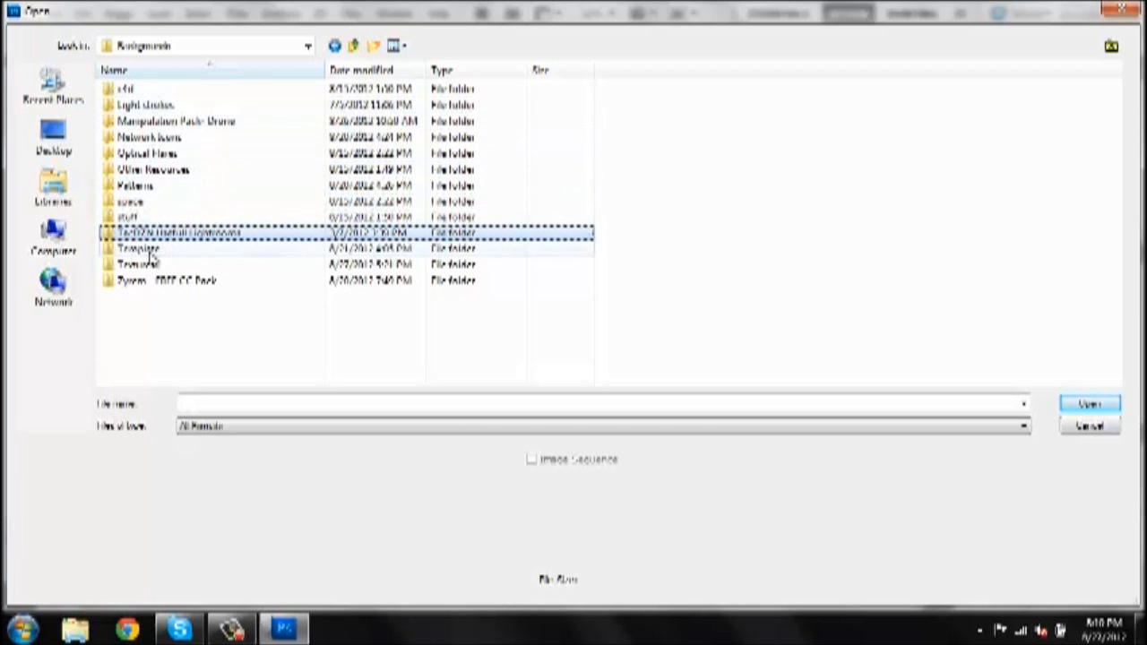
double_click(149, 265)
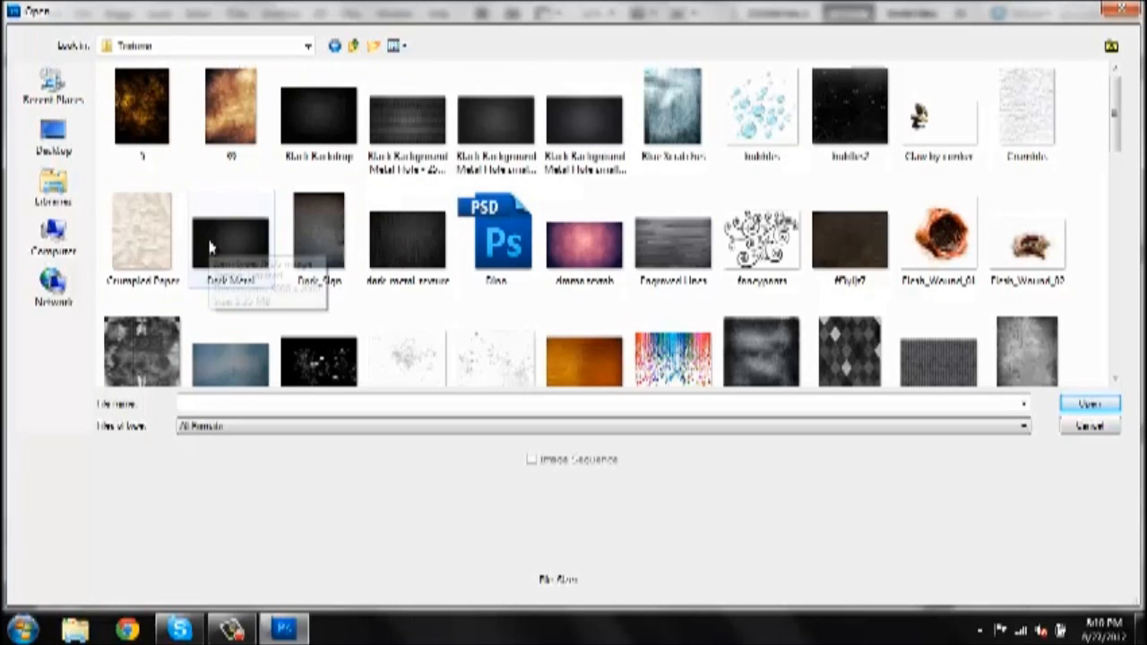
click(208, 251)
scroll(269, 269, down, 2)
click(318, 112)
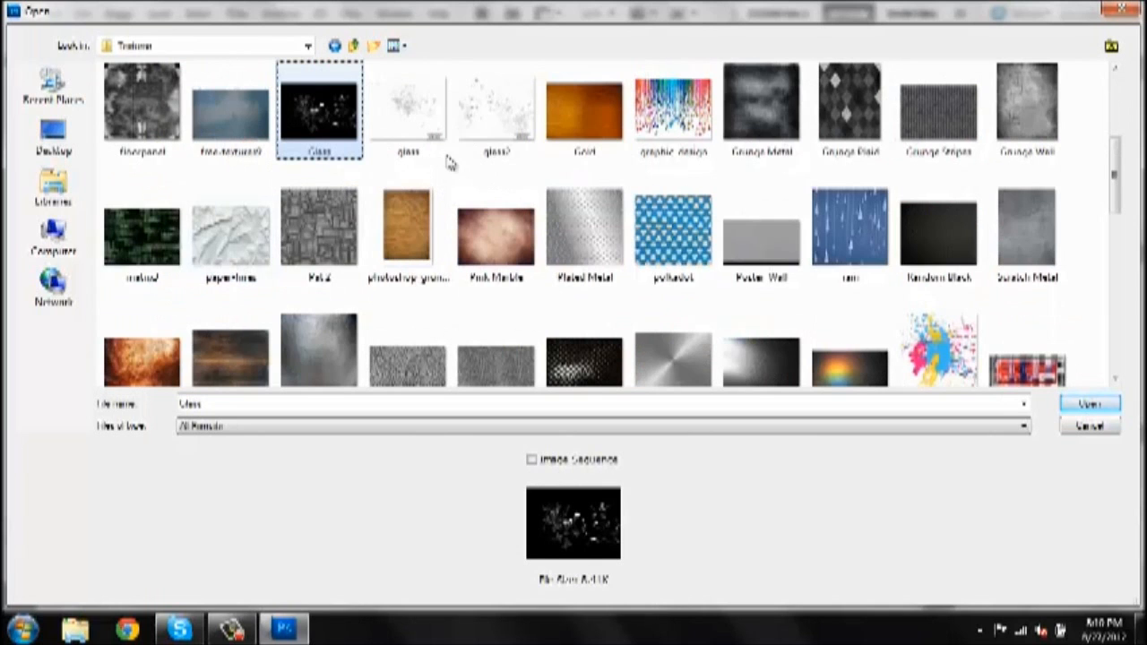
click(491, 130)
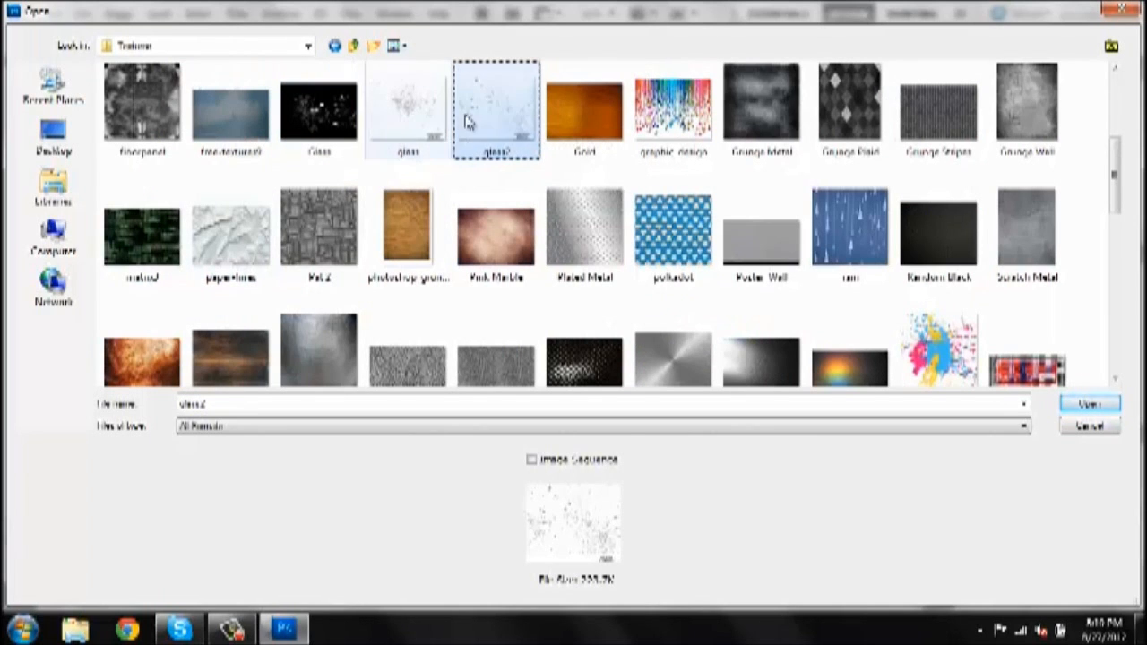
mouse_move(1120, 174)
mouse_down()
mouse_move(1126, 246)
mouse_move(1127, 160)
mouse_up()
ctrl+click(762, 224)
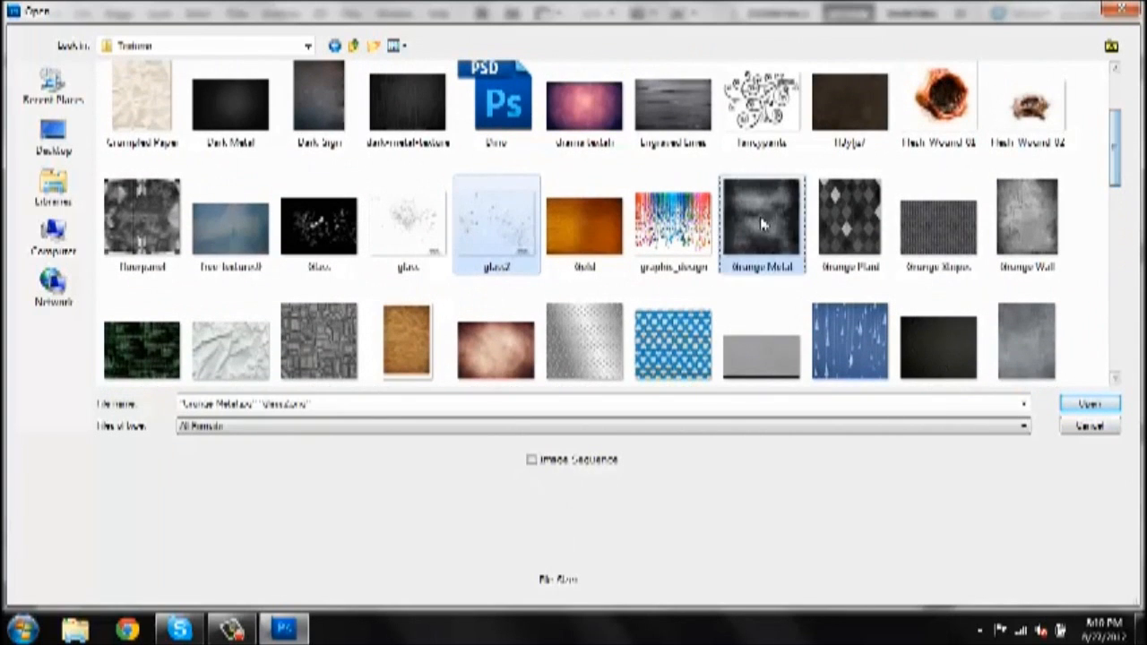
scroll(762, 224, up, 2)
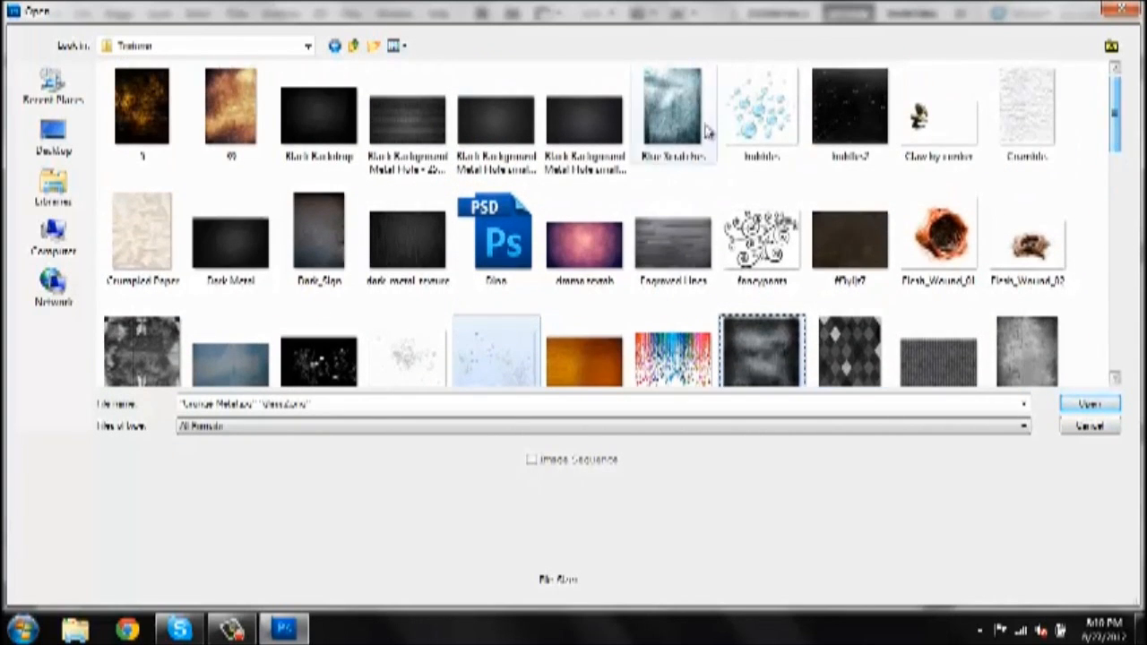
ctrl+click(850, 112)
click(1089, 404)
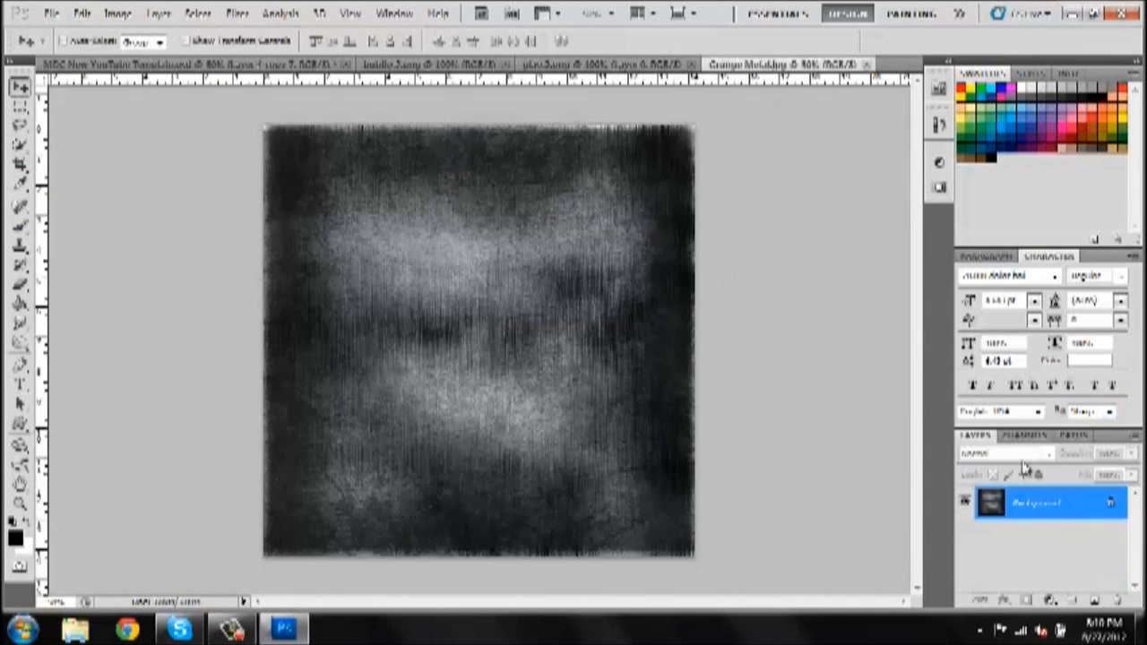
Convert the Grunge Metal background to a smart object and bring it into the MDC New YouTube Template document
right_click(1019, 505)
click(1043, 436)
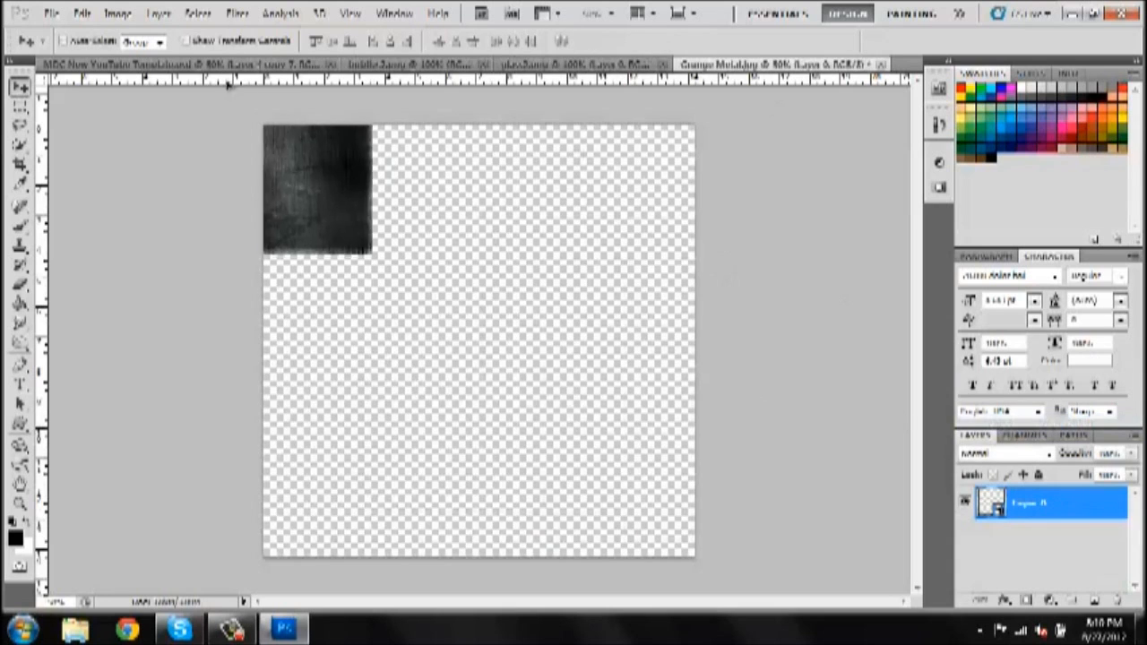
click(229, 66)
drag(265, 94, 310, 249)
Save the template document to the Desktop as tut in Photoshop format
click(51, 14)
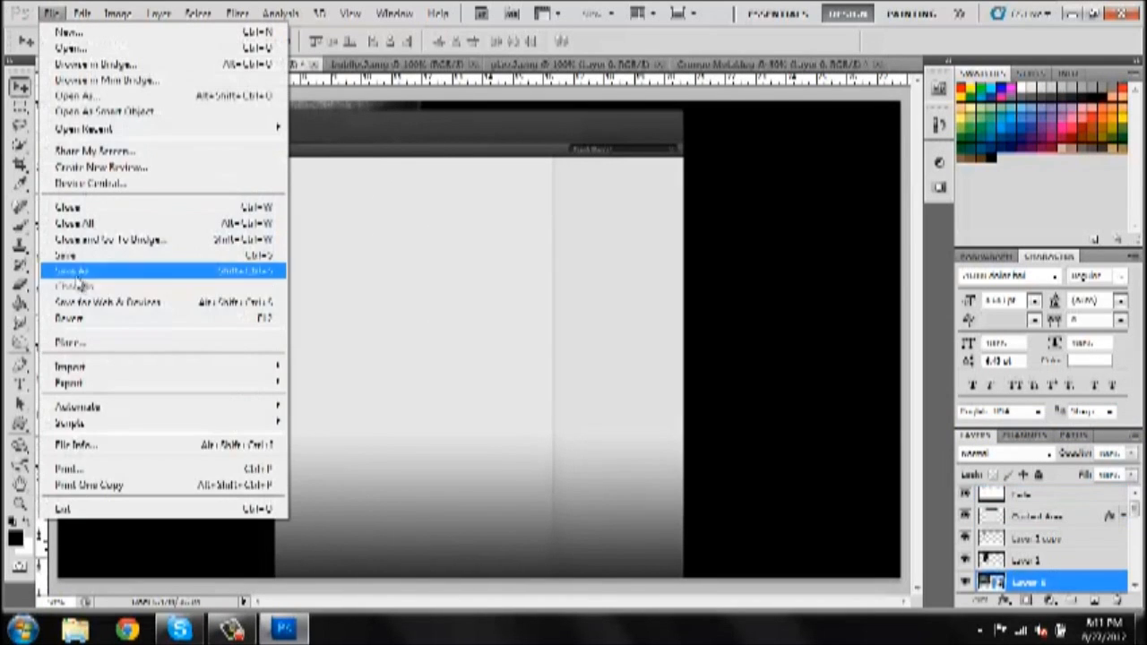
click(77, 270)
text(k)
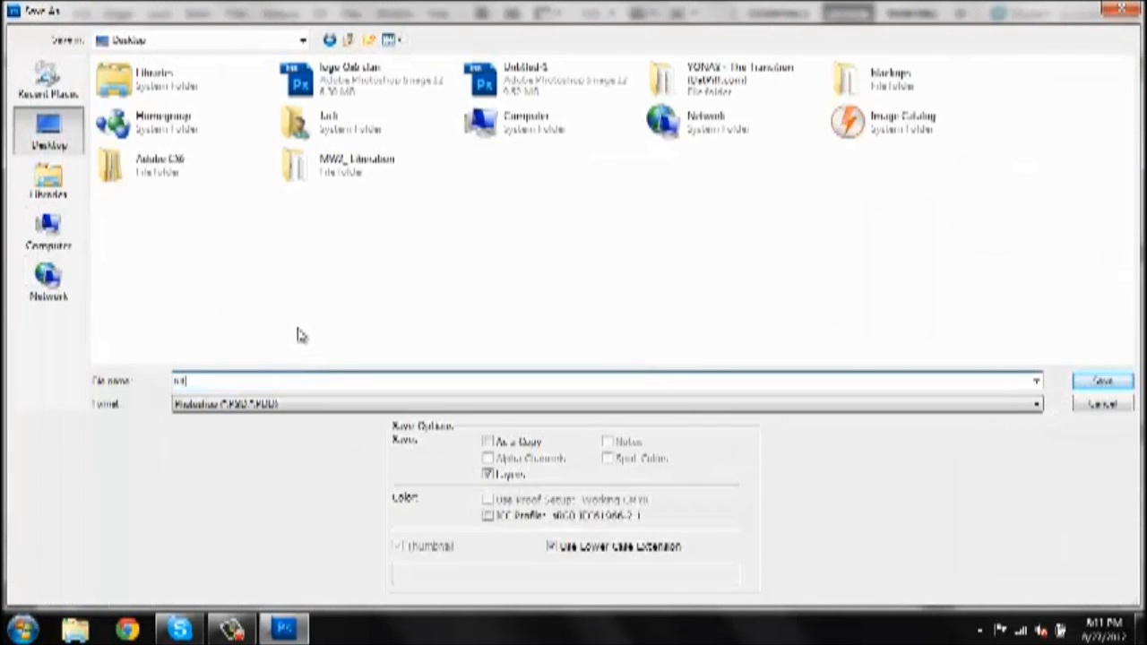
key(Return)
click(762, 196)
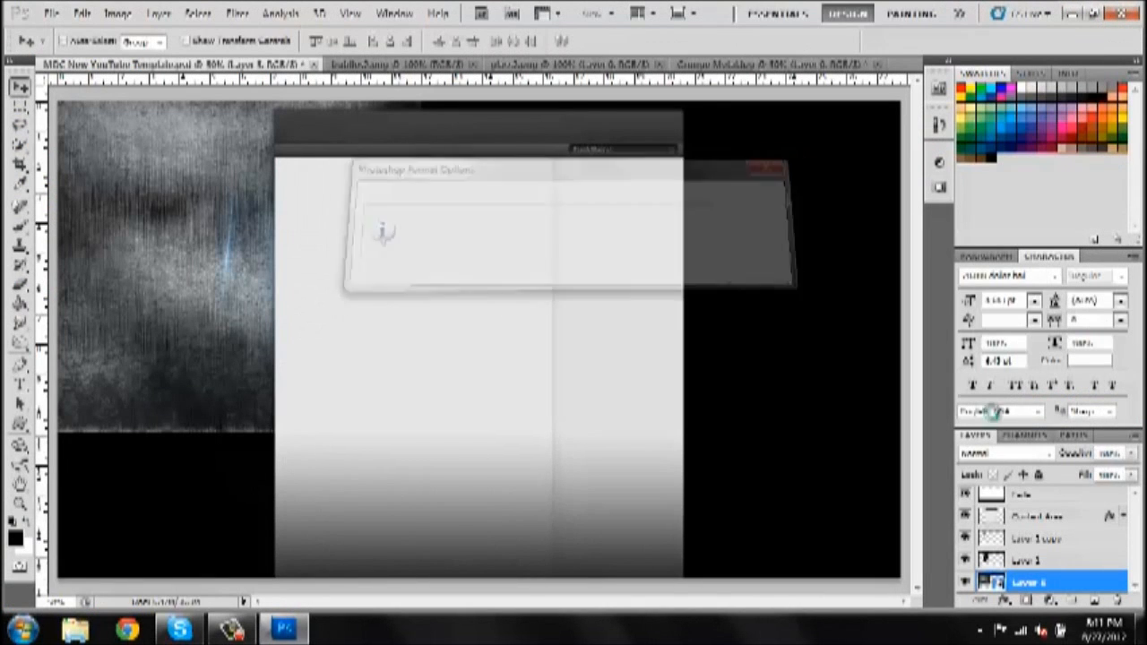
Move the metal texture layer directly above the lettering layer and shift the texture over the canvas
scroll(1080, 542, down, 3)
mouse_move(1084, 517)
mouse_down()
mouse_move(1080, 642)
mouse_move(1072, 508)
mouse_up()
drag(345, 340, 425, 371)
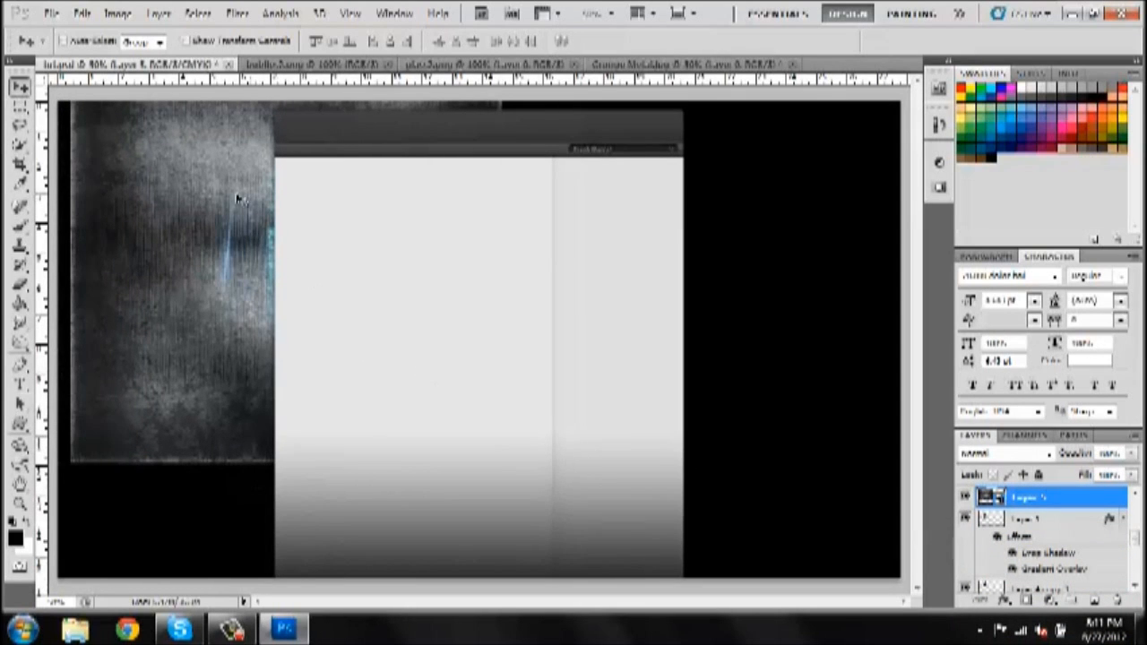
Scale the metal texture down to a narrow upright rectangle and place it over the 3D lettering
key(ctrl+t)
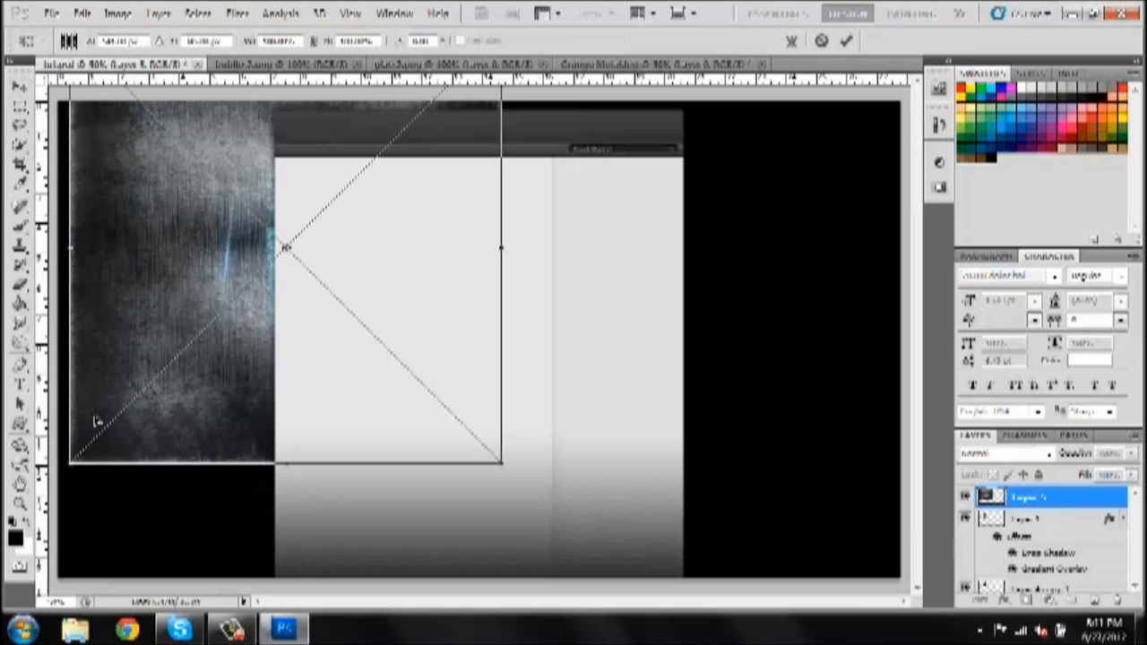
drag(70, 463, 179, 235)
drag(337, 148, 312, 273)
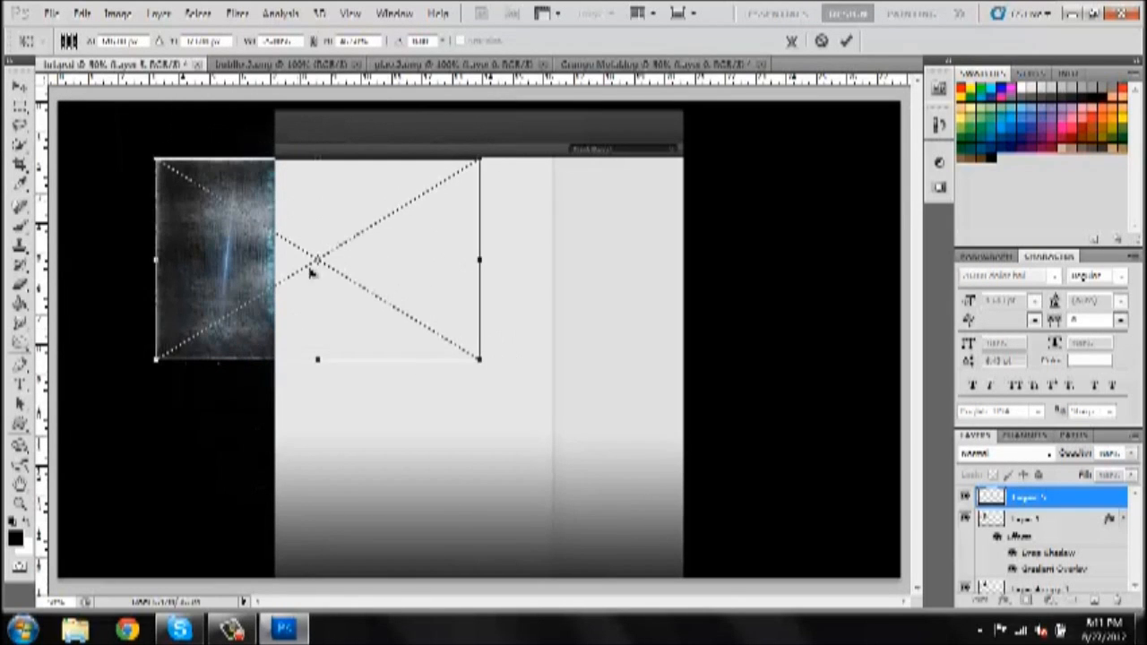
drag(480, 157, 269, 156)
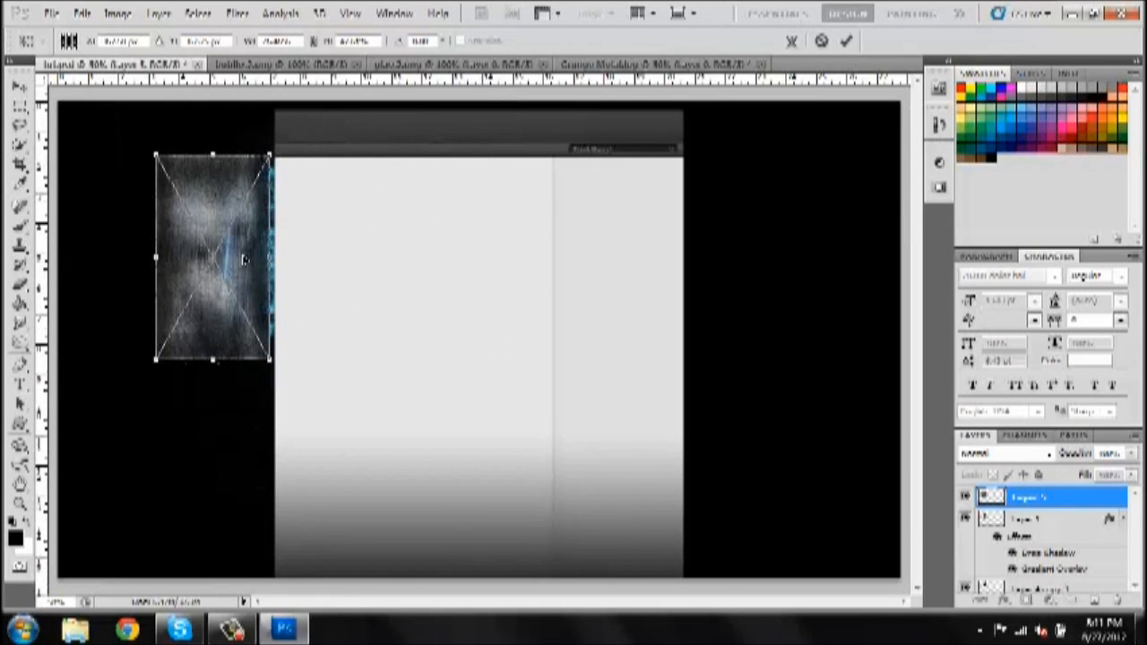
key(Return)
drag(249, 270, 276, 271)
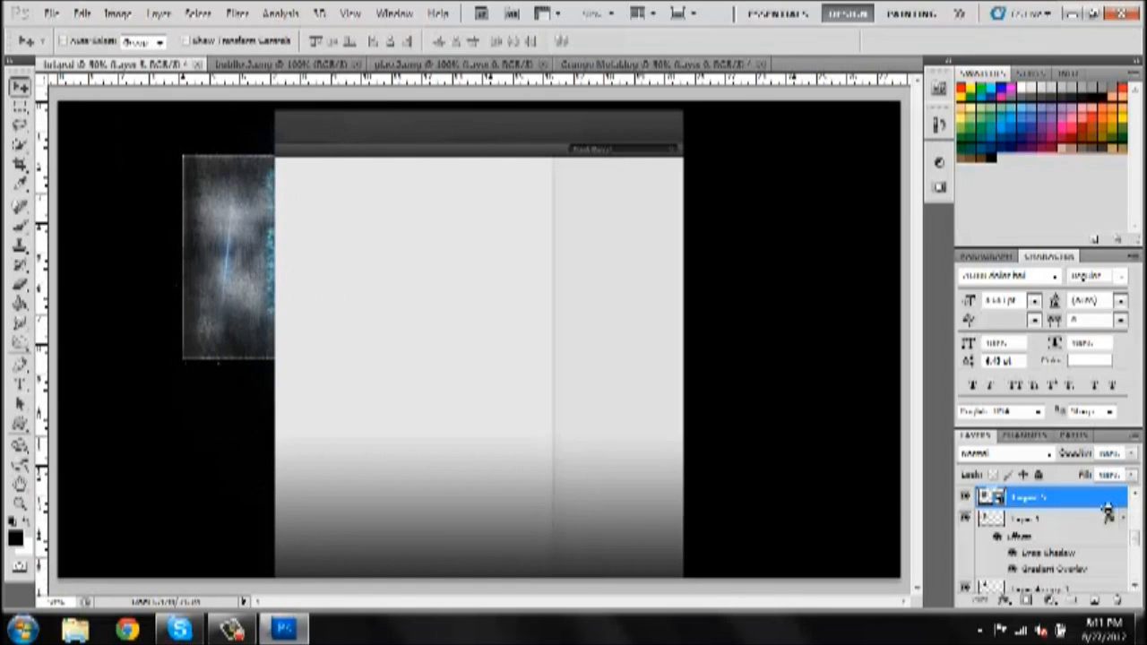
Clip the metal texture layer to the lettering layer beneath it
key(alt)
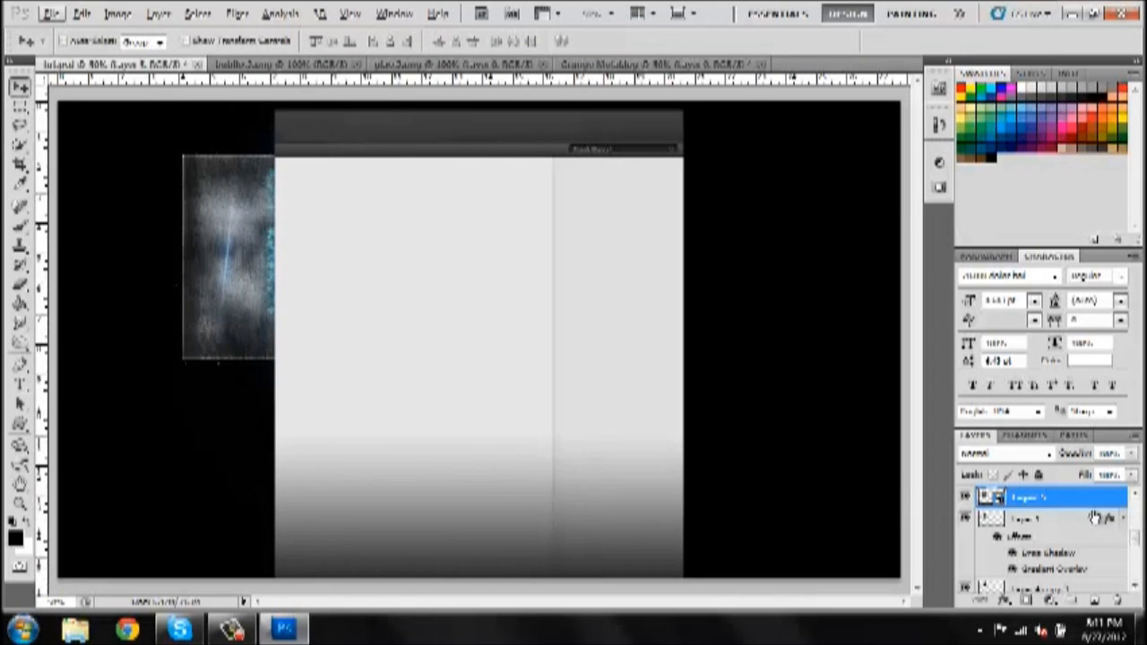
key(alt)
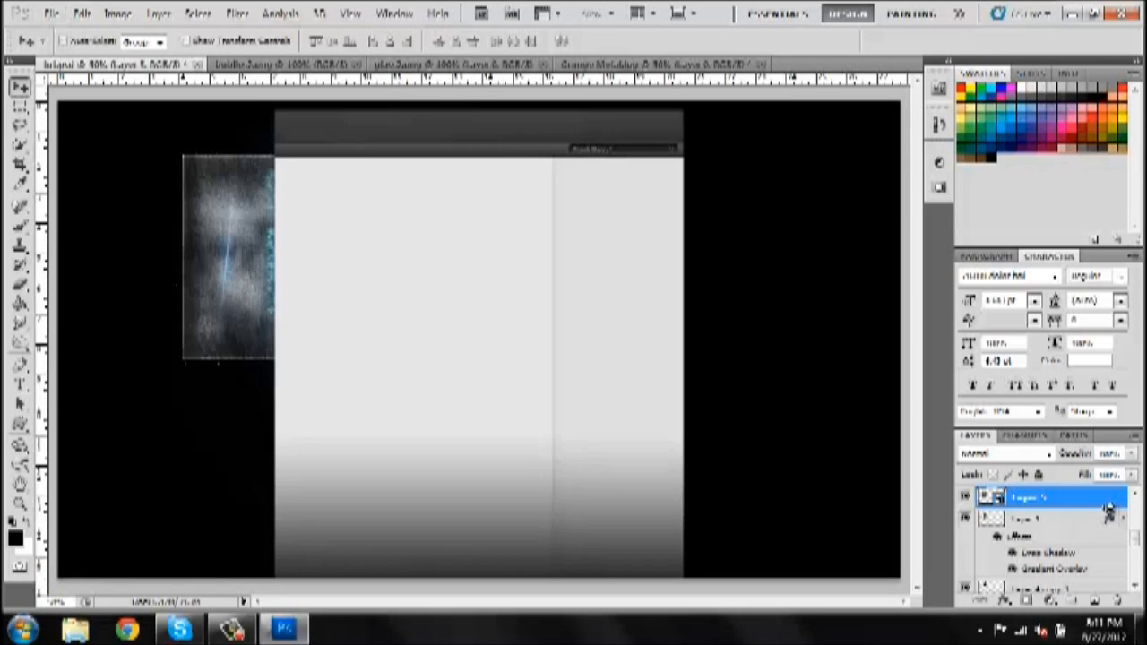
alt+click(1109, 509)
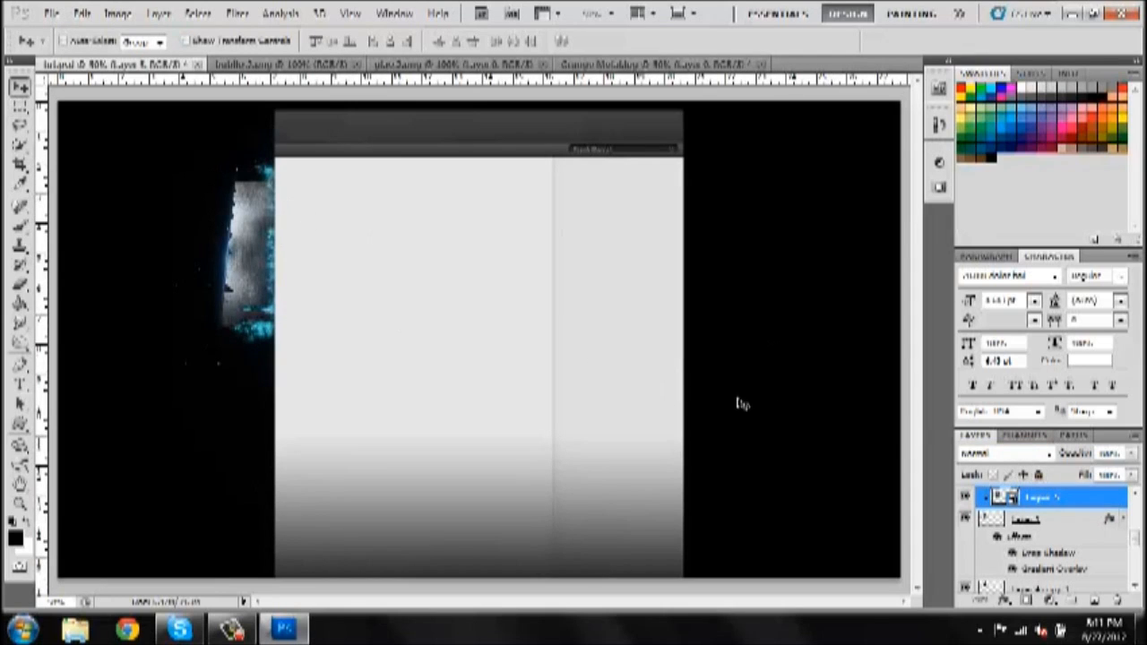
Set the metal texture's blend mode to Overlay and slightly reduce its opacity
click(1021, 454)
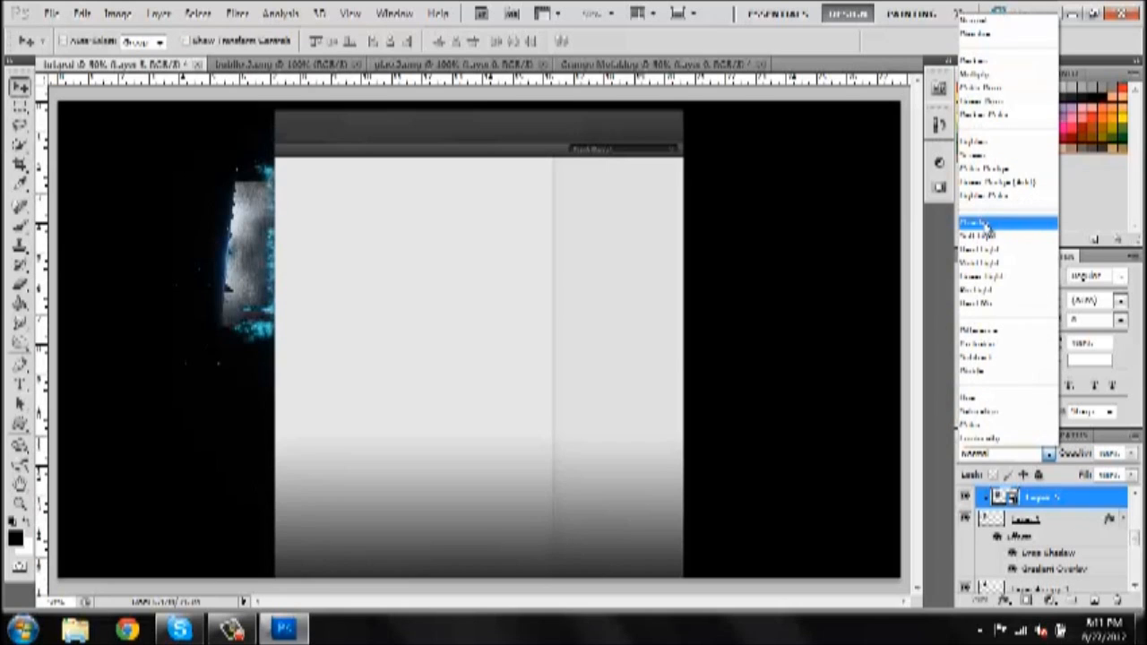
click(986, 224)
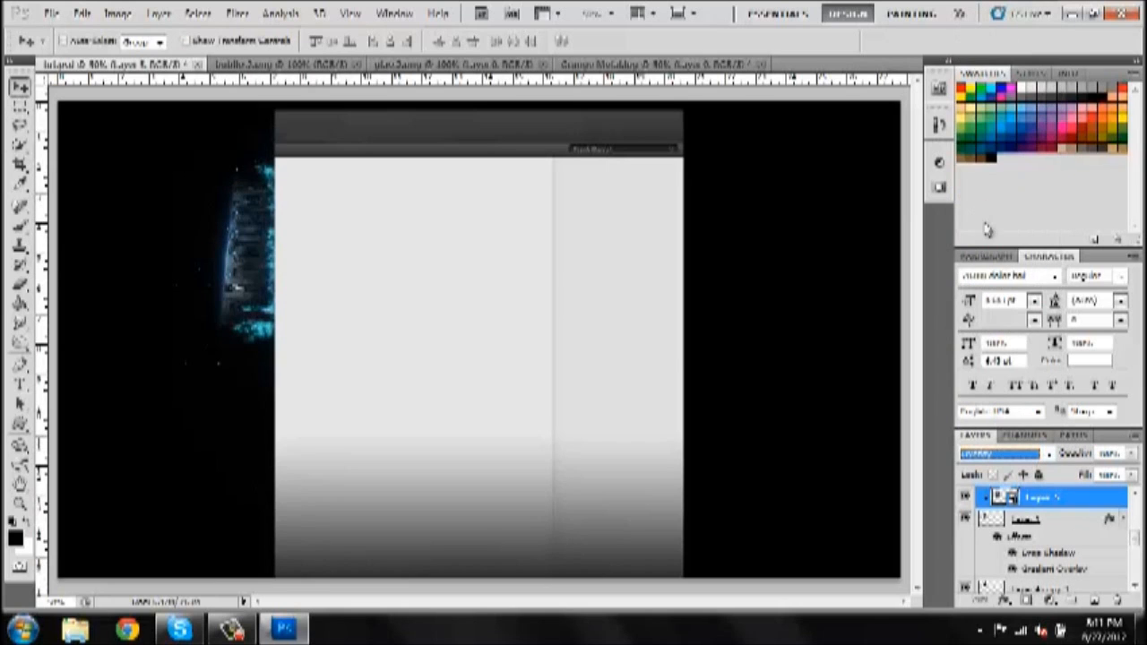
click(1132, 454)
drag(1101, 475, 1132, 478)
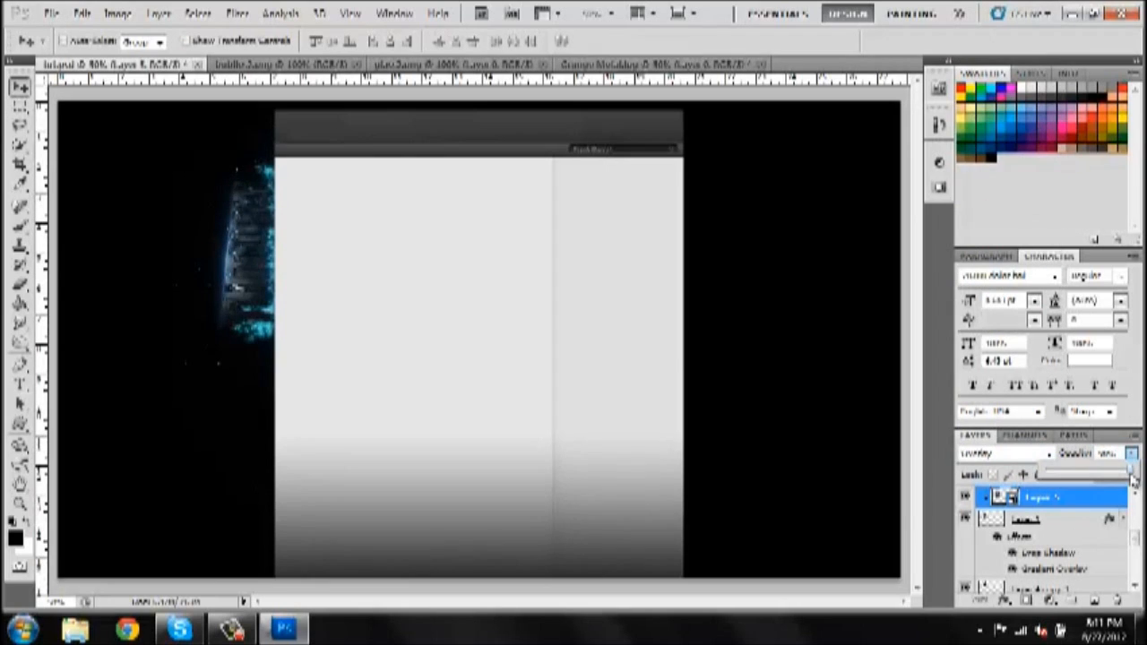
click(1119, 482)
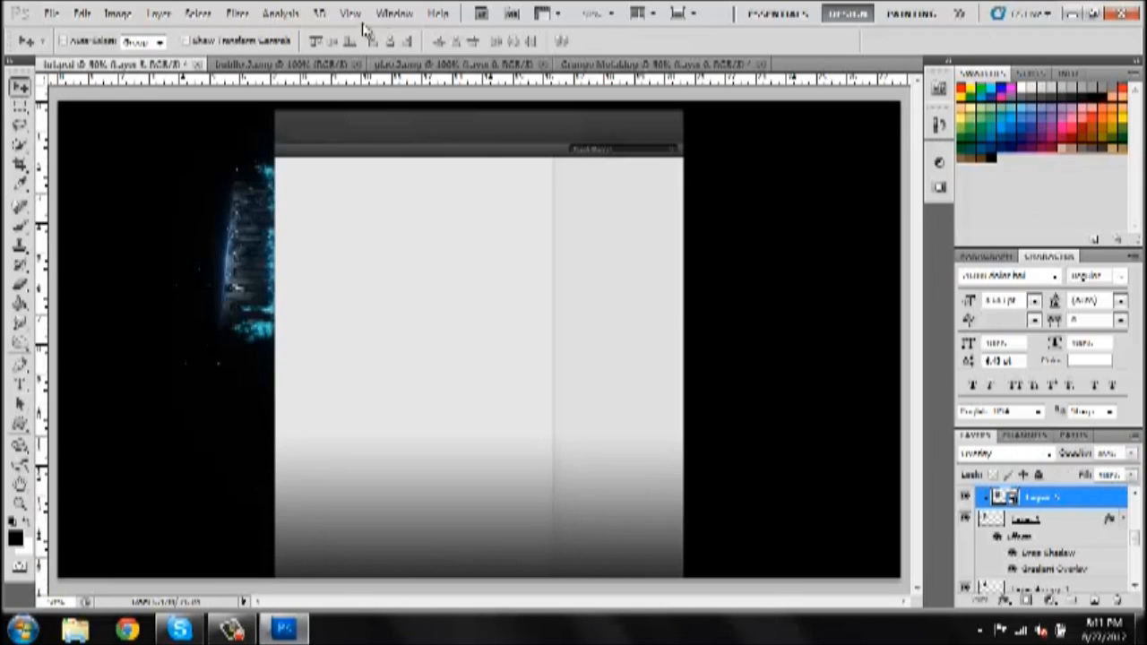
Close the Grunge Metal image, copy the glass2 shards without the watermark into the template document, and close glass2
click(762, 65)
click(587, 246)
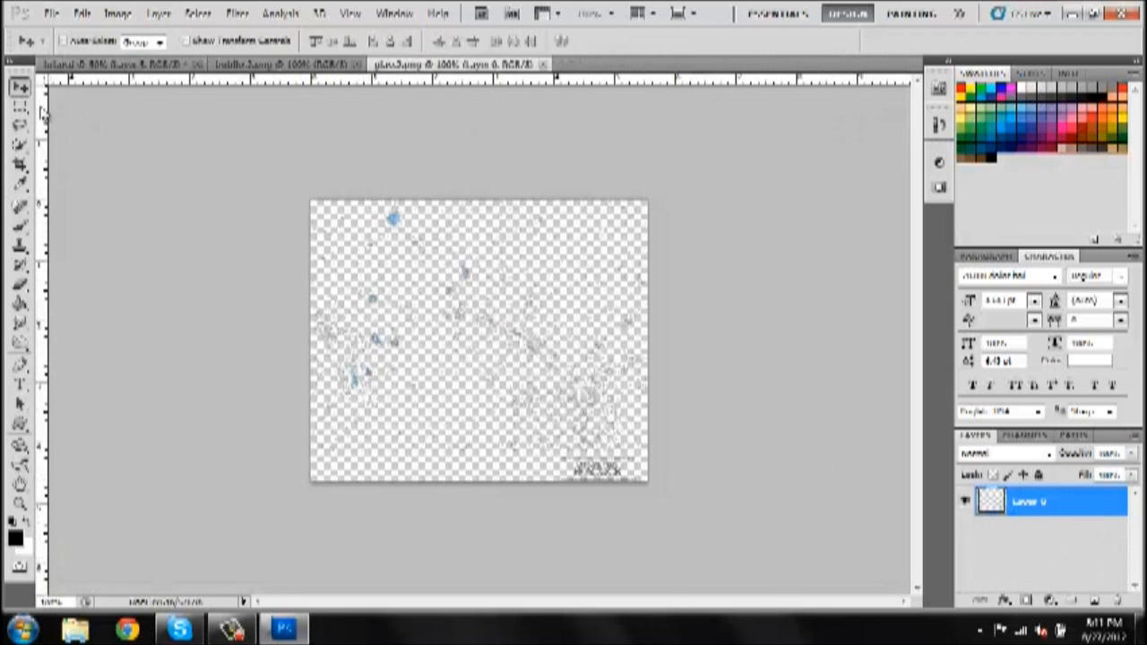
click(20, 106)
drag(259, 160, 671, 455)
click(20, 87)
drag(408, 355, 242, 279)
drag(252, 187, 272, 151)
click(547, 66)
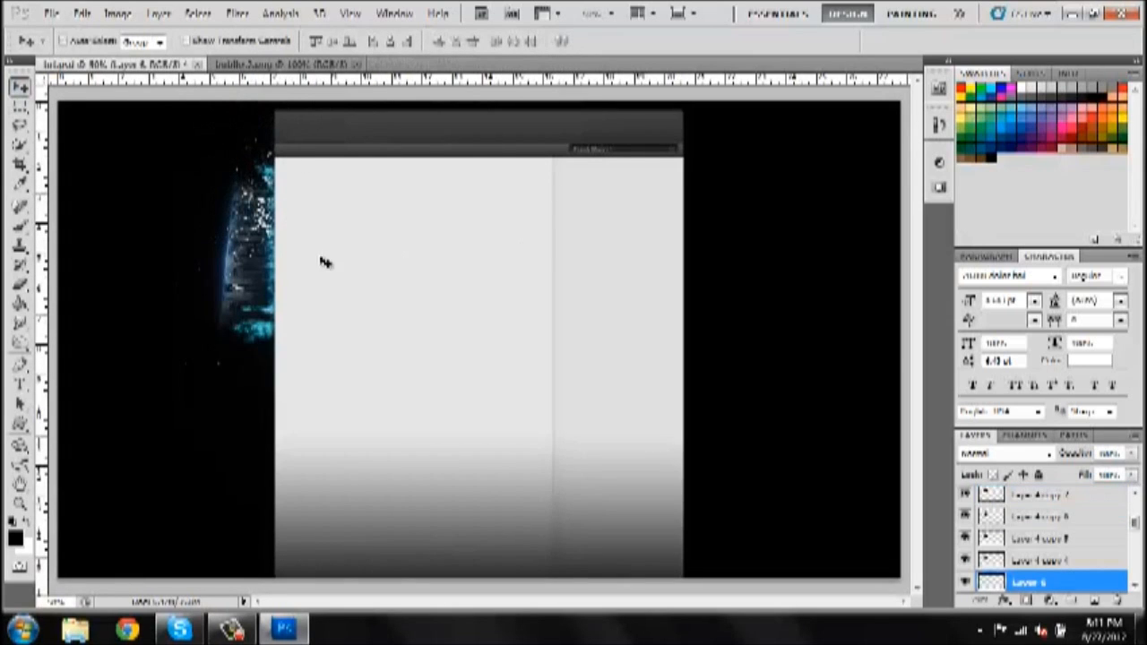
Scale the glass shards down and place them over the upper part of the lettering
drag(320, 257, 251, 278)
key(ctrl+t)
drag(184, 143, 237, 162)
key(Return)
drag(258, 224, 290, 189)
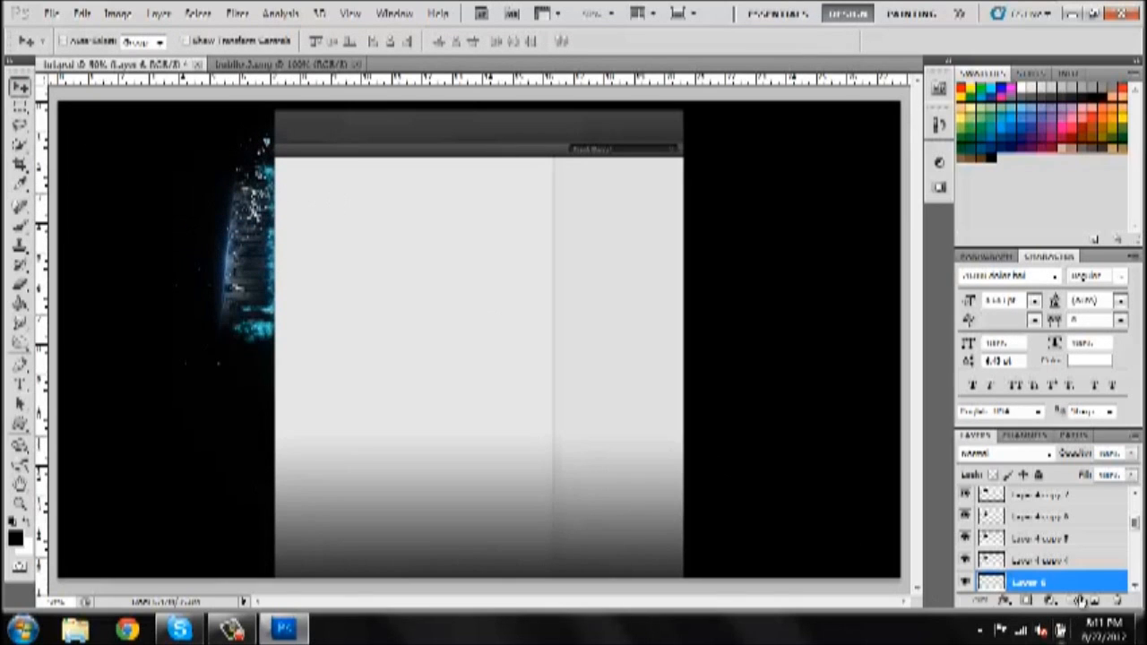
Move the glass shards layer beneath the lettering layer and position the shards around the lettering's upper edge
scroll(1088, 584, down, 4)
click(1094, 561)
drag(1094, 561, 1093, 553)
drag(633, 521, 588, 507)
mouse_move(614, 524)
mouse_down()
mouse_move(626, 527)
mouse_move(604, 525)
mouse_move(625, 527)
mouse_up()
Shift the glass shards closer to the lettering's upper edge and erase the stray shards above it
click(20, 283)
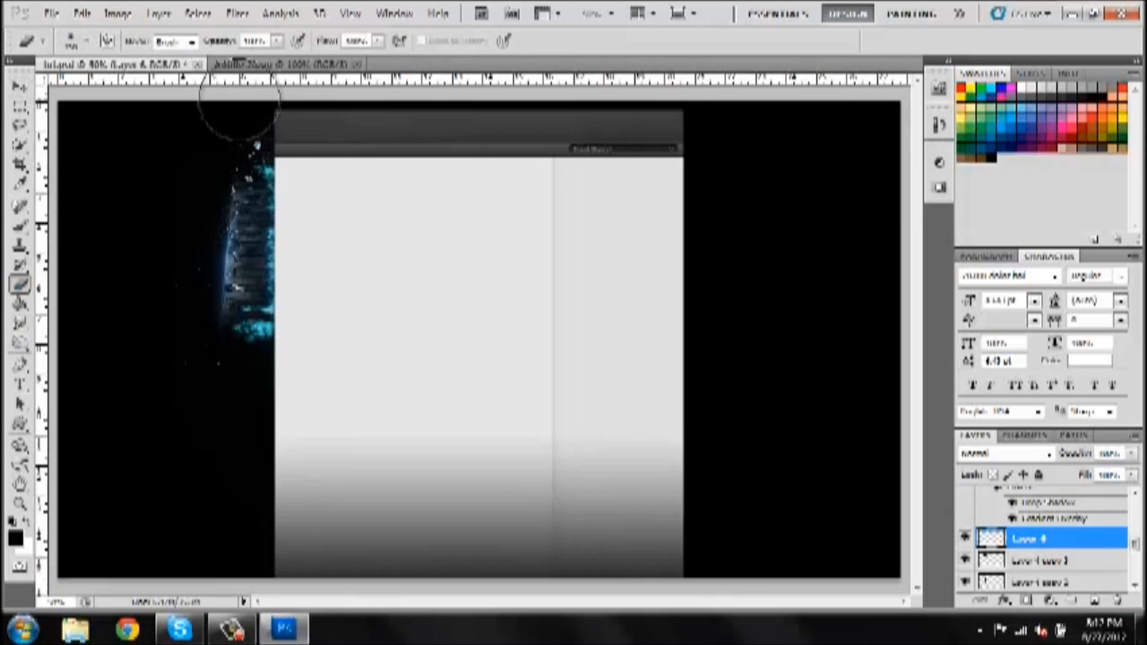
click(18, 86)
drag(343, 332, 357, 321)
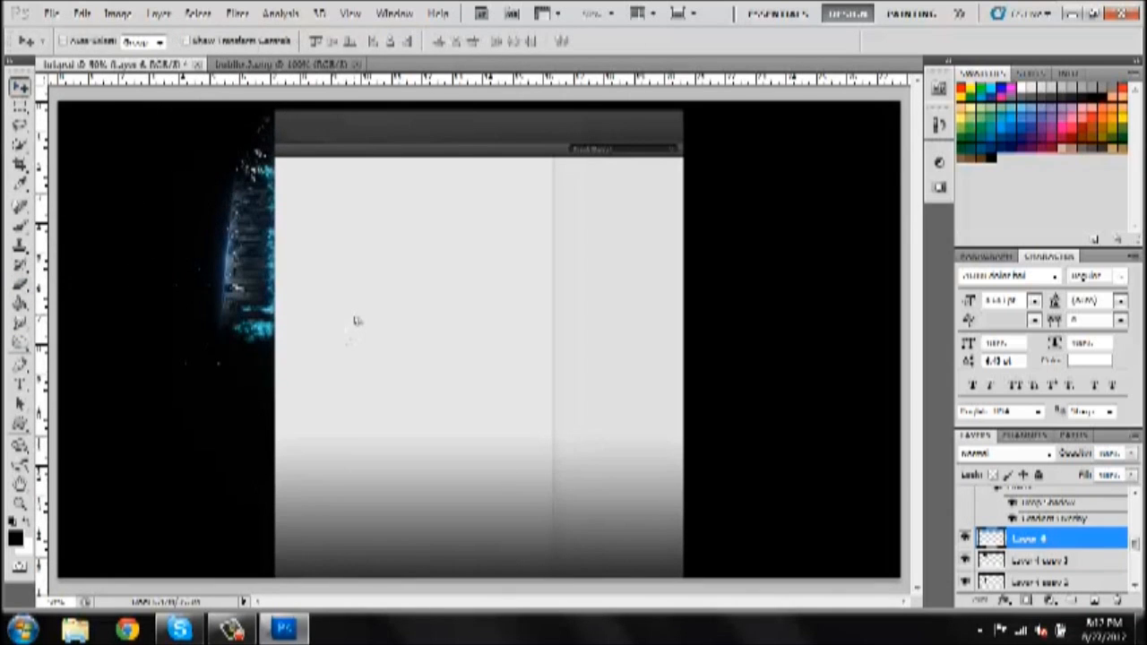
click(20, 283)
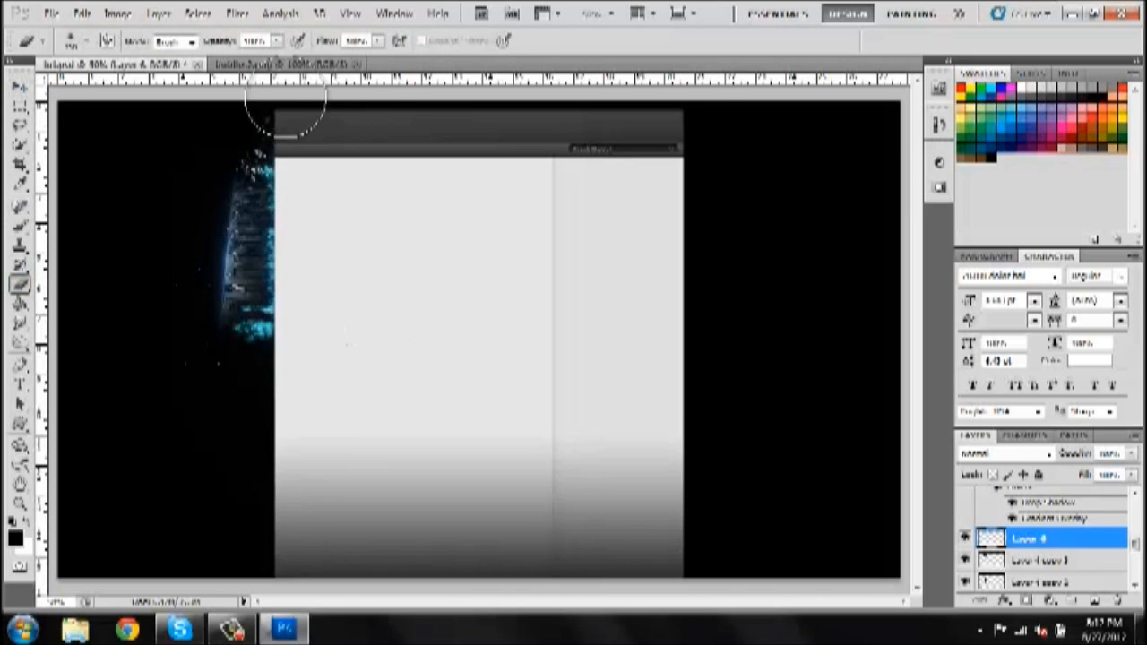
key(v)
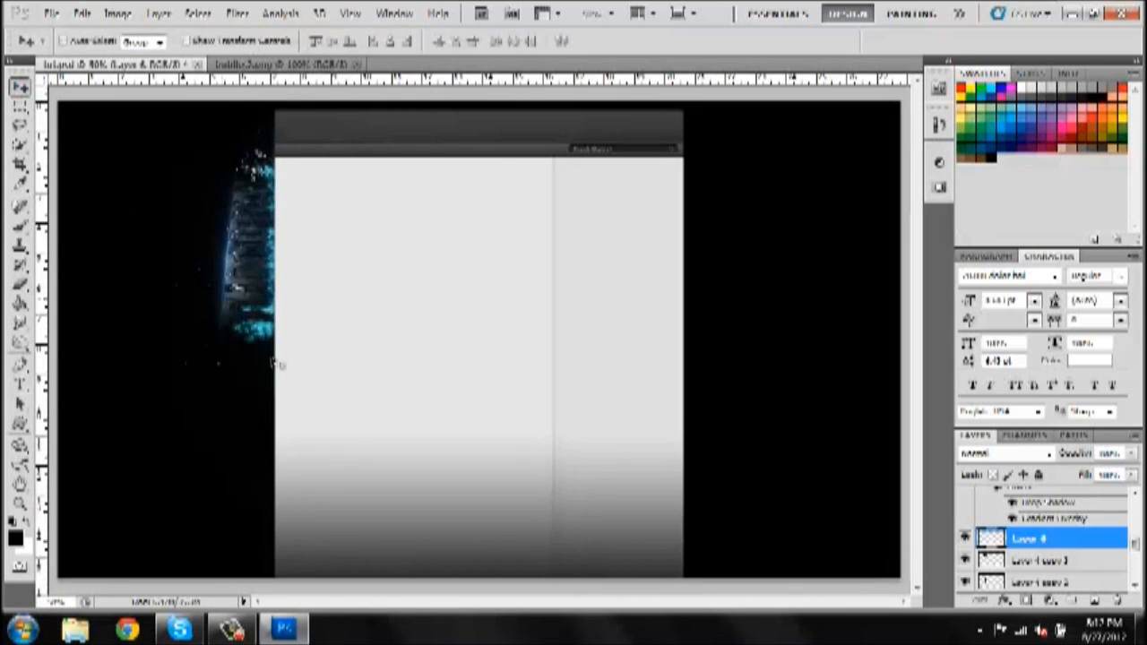
Place two copies of the glass shards below the lettering's lower edge and erase excess shards from the second copy
mouse_move(530, 431)
mouse_down()
mouse_move(412, 446)
mouse_move(412, 530)
mouse_move(420, 518)
mouse_move(394, 515)
mouse_move(403, 524)
mouse_up()
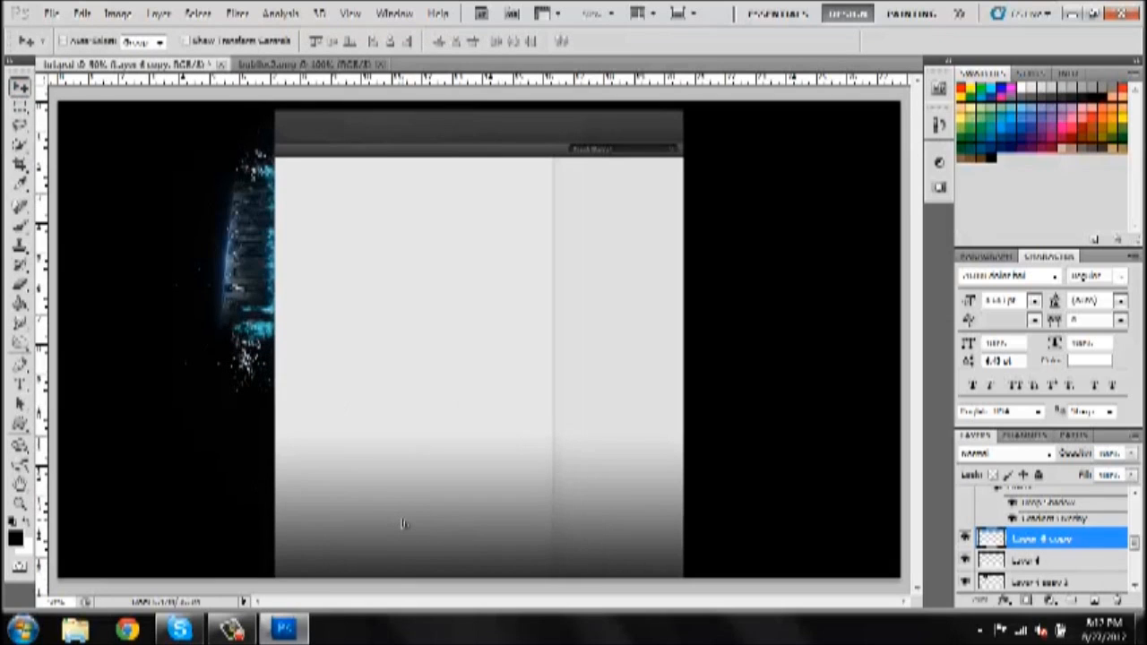
drag(197, 385, 307, 409)
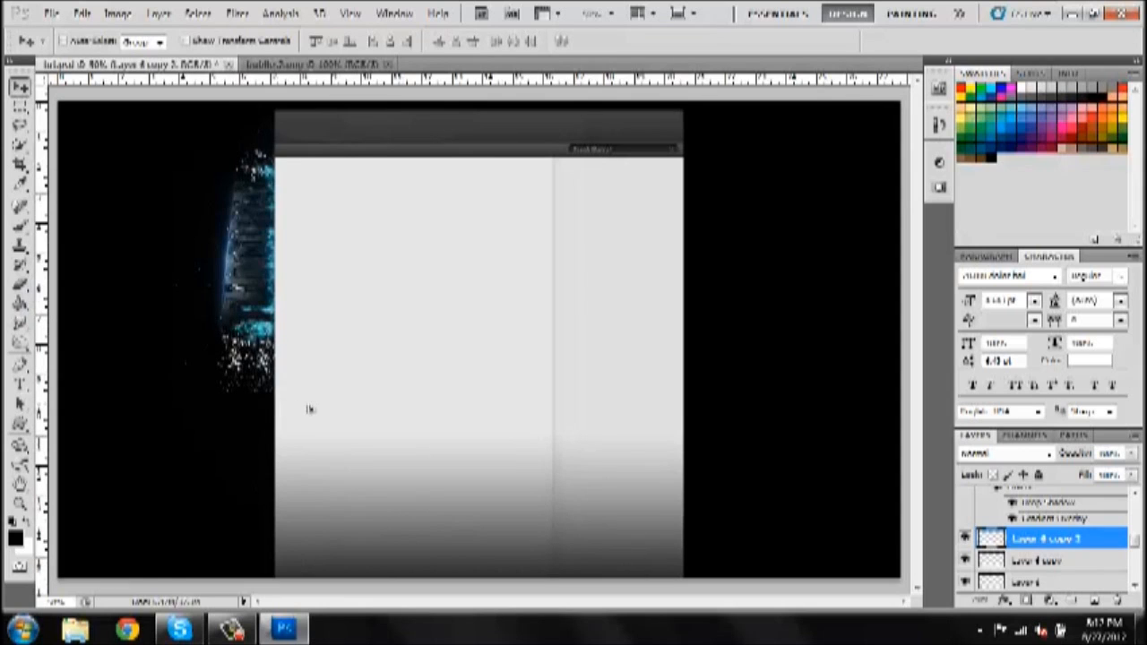
click(20, 283)
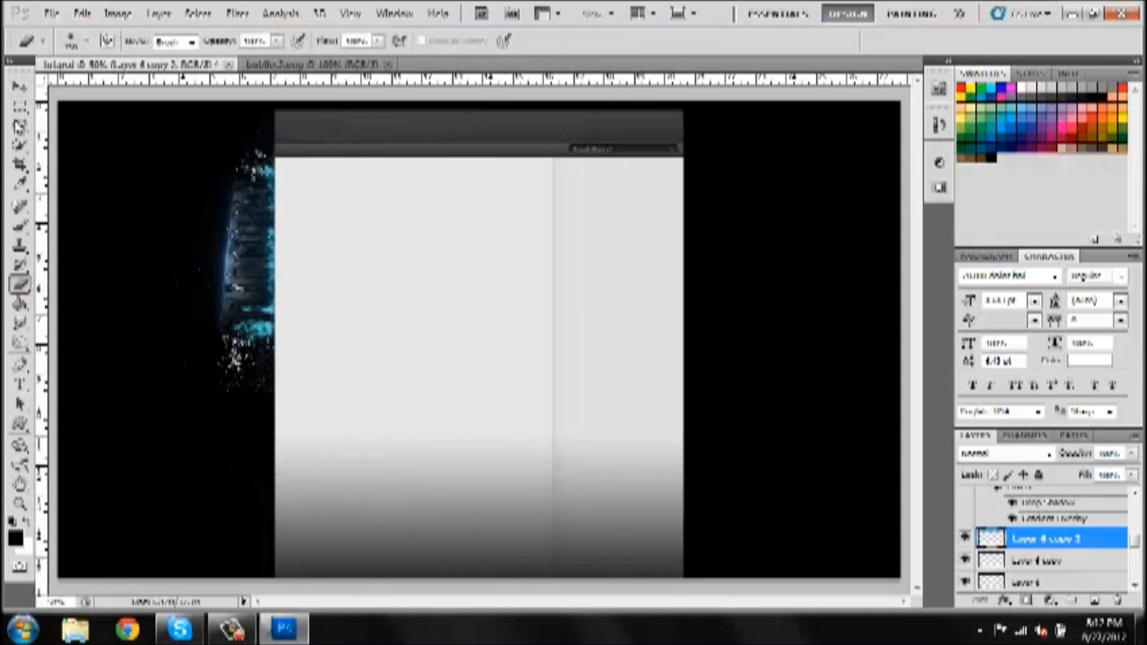
click(19, 88)
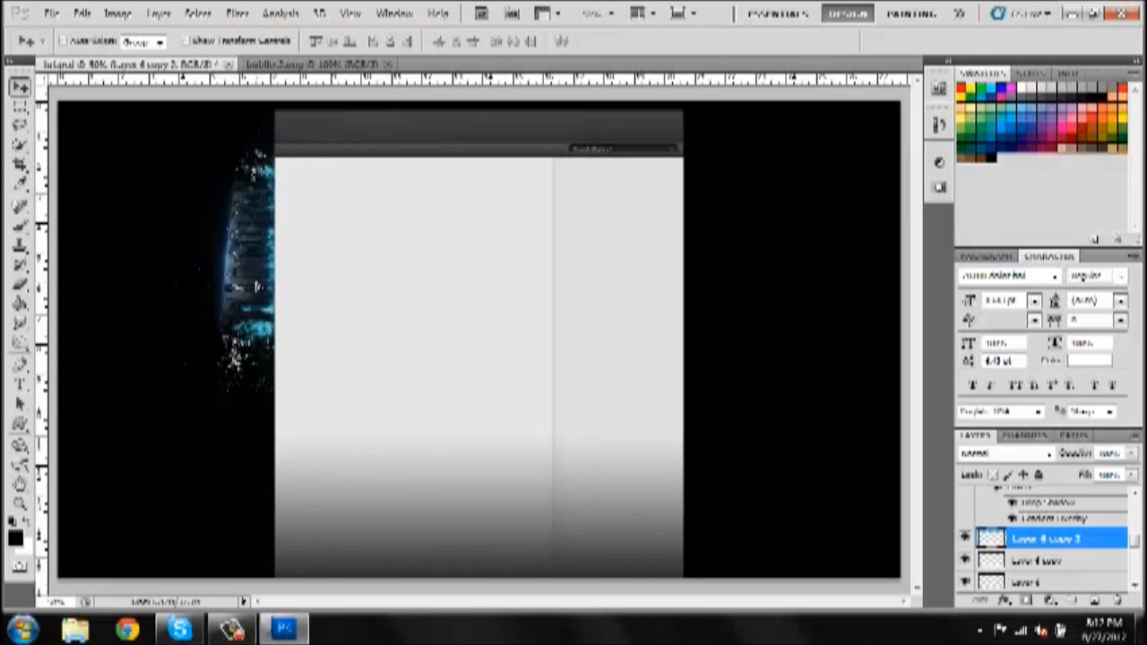
click(1071, 563)
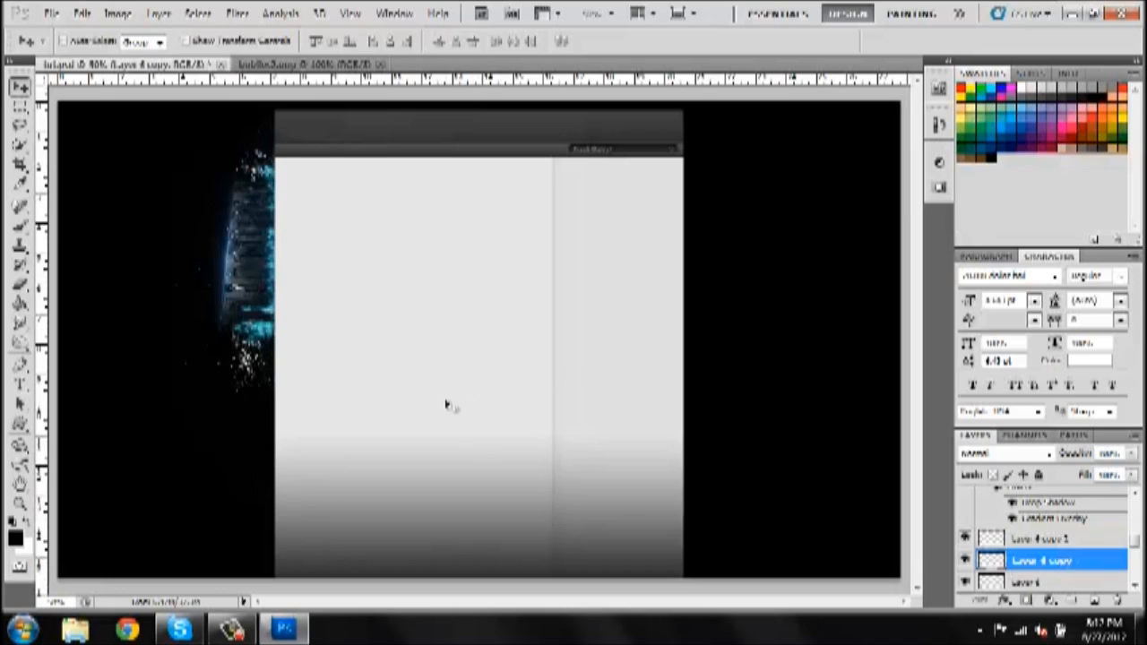
Place a copy of the glass shards over the lettering, stack it above the lettering layer and lower its opacity to about 70%
drag(386, 379, 328, 269)
drag(1105, 572, 1101, 522)
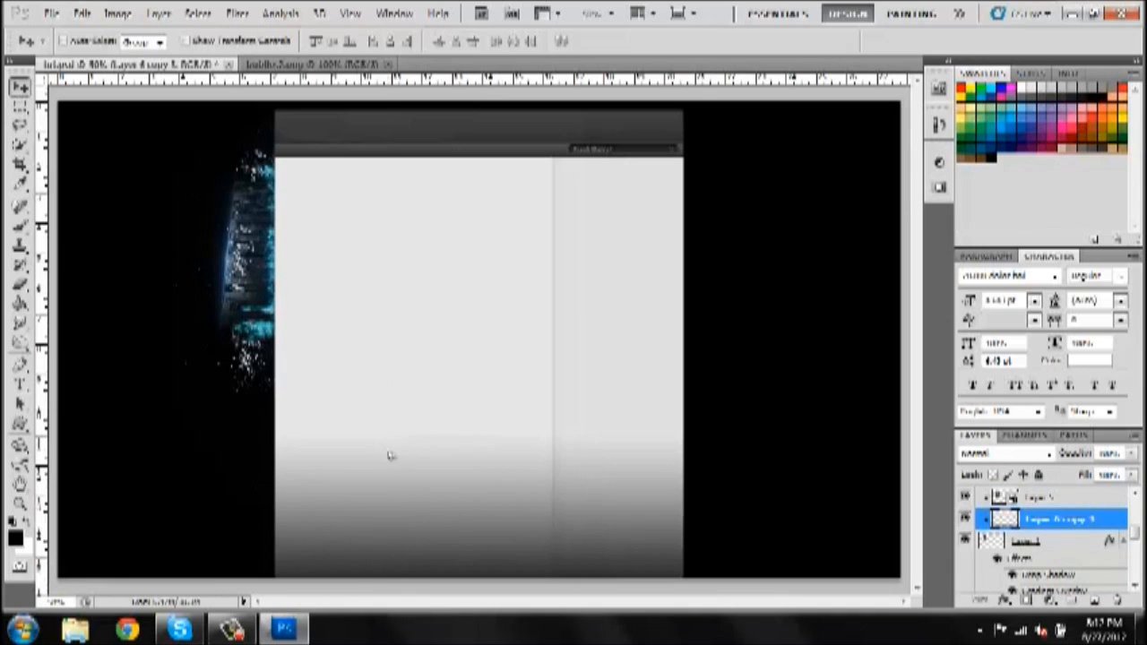
click(1132, 453)
drag(1114, 471, 1074, 473)
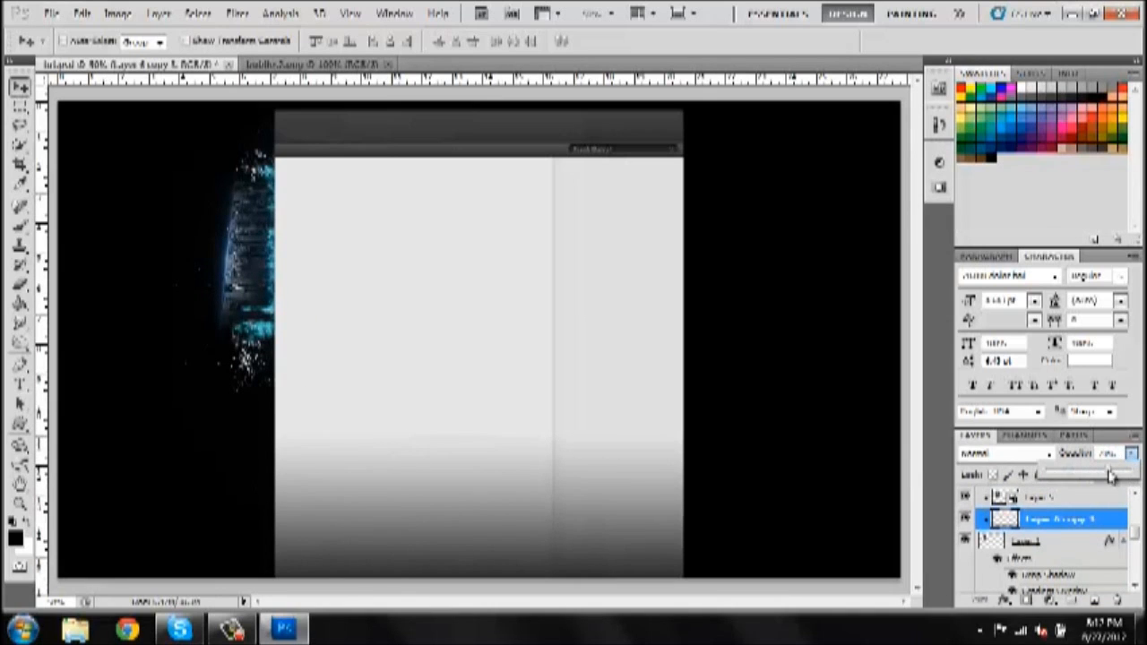
click(590, 461)
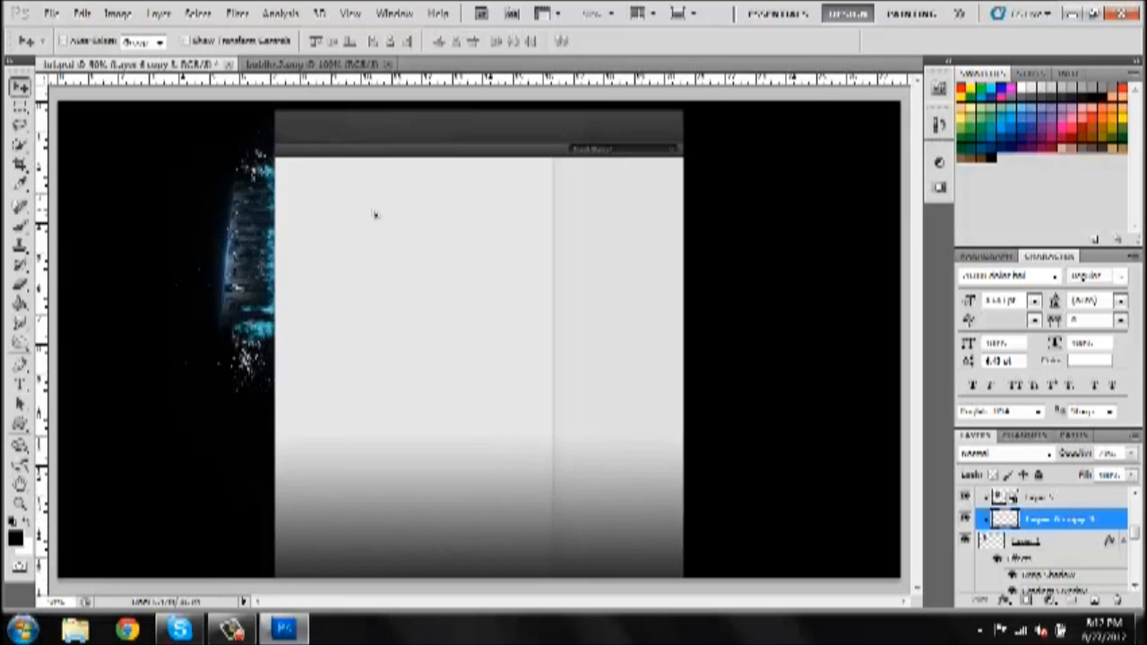
Convert the bubbles image to a smart object, bring it into the channel background document and stack it beneath the lettering layer
click(327, 70)
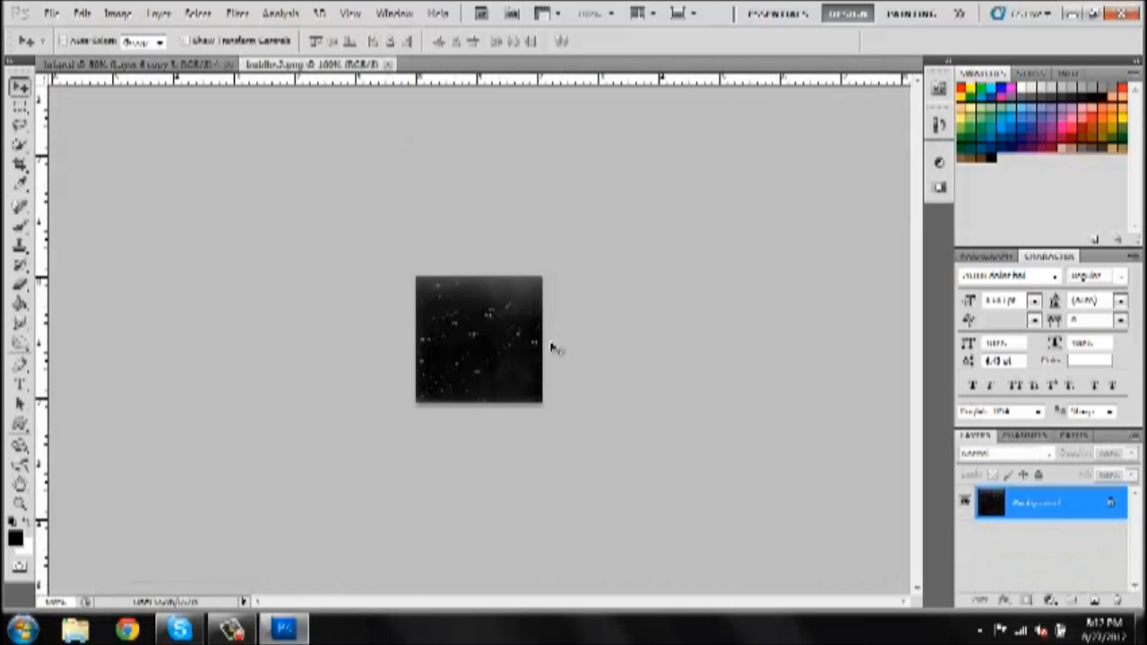
right_click(1033, 491)
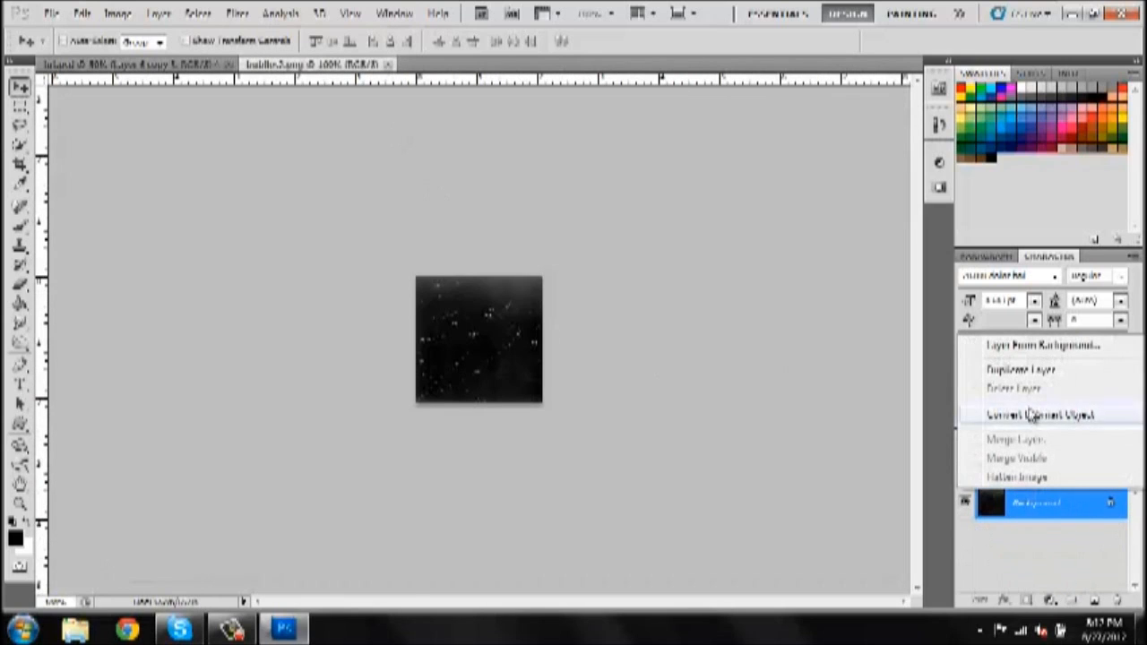
click(1040, 415)
click(145, 70)
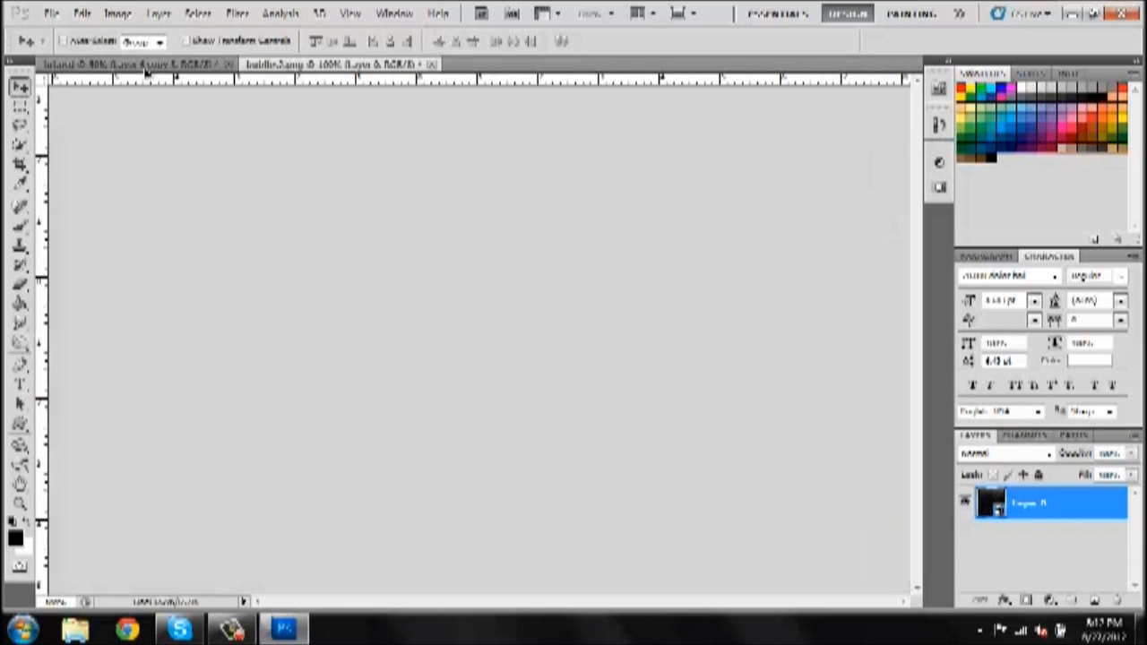
drag(1075, 590, 1089, 536)
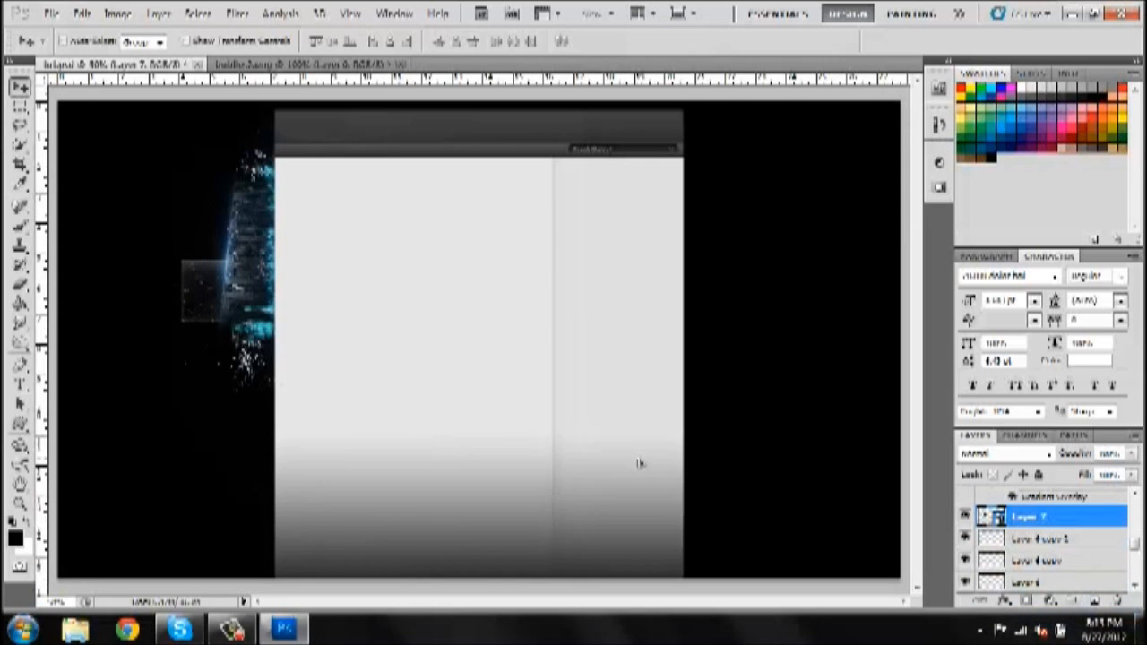
Rasterize the bubbles layer and set its contrast to 100 with Brightness/Contrast
click(119, 14)
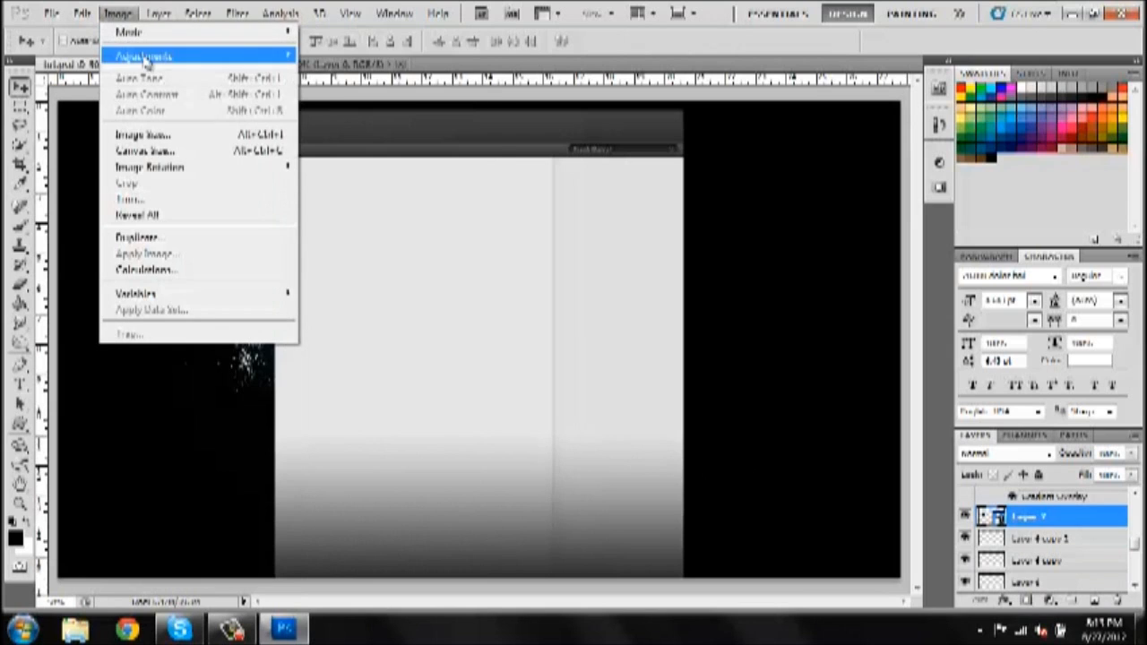
mouse_move(144, 56)
right_click(1120, 534)
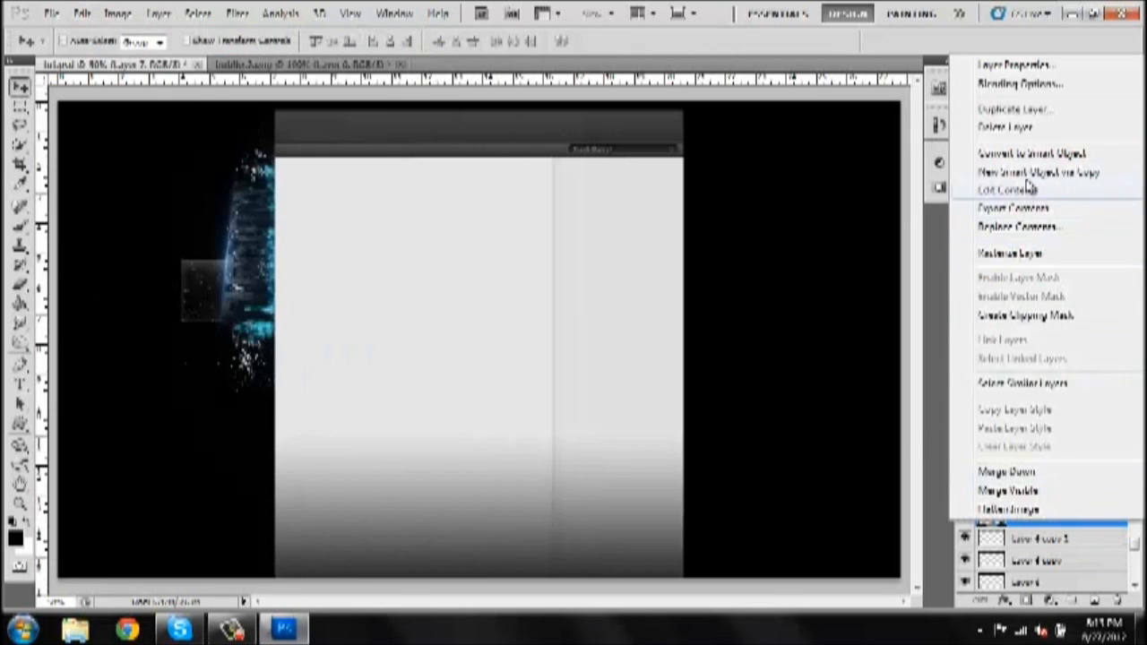
click(1029, 254)
click(119, 13)
mouse_move(144, 56)
click(385, 56)
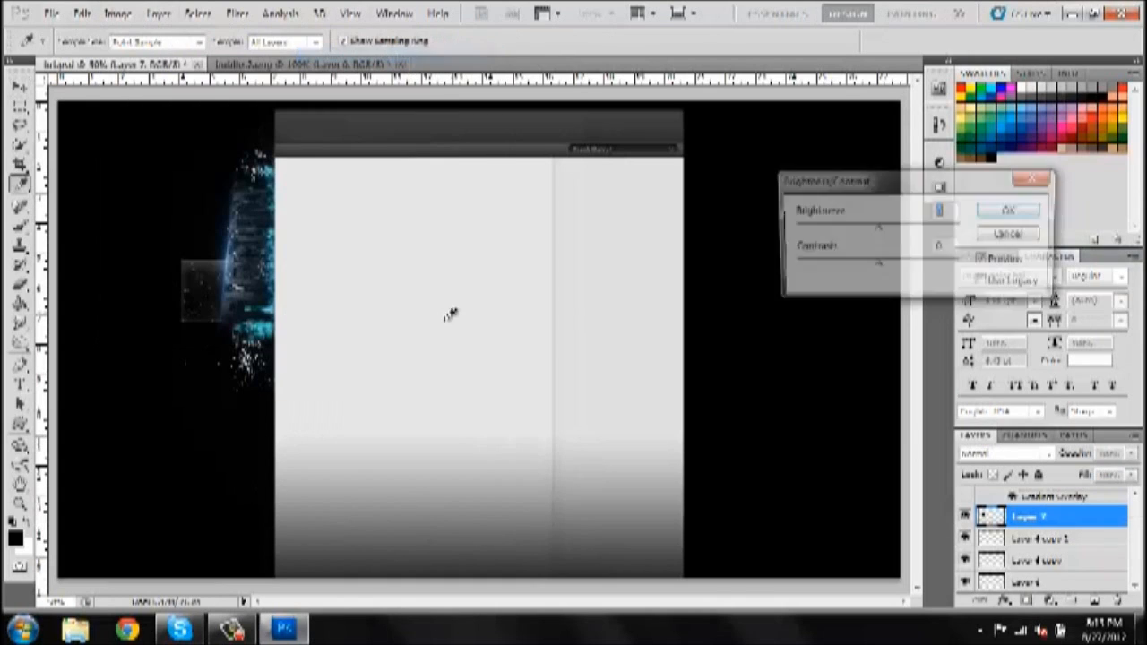
drag(850, 264, 1047, 267)
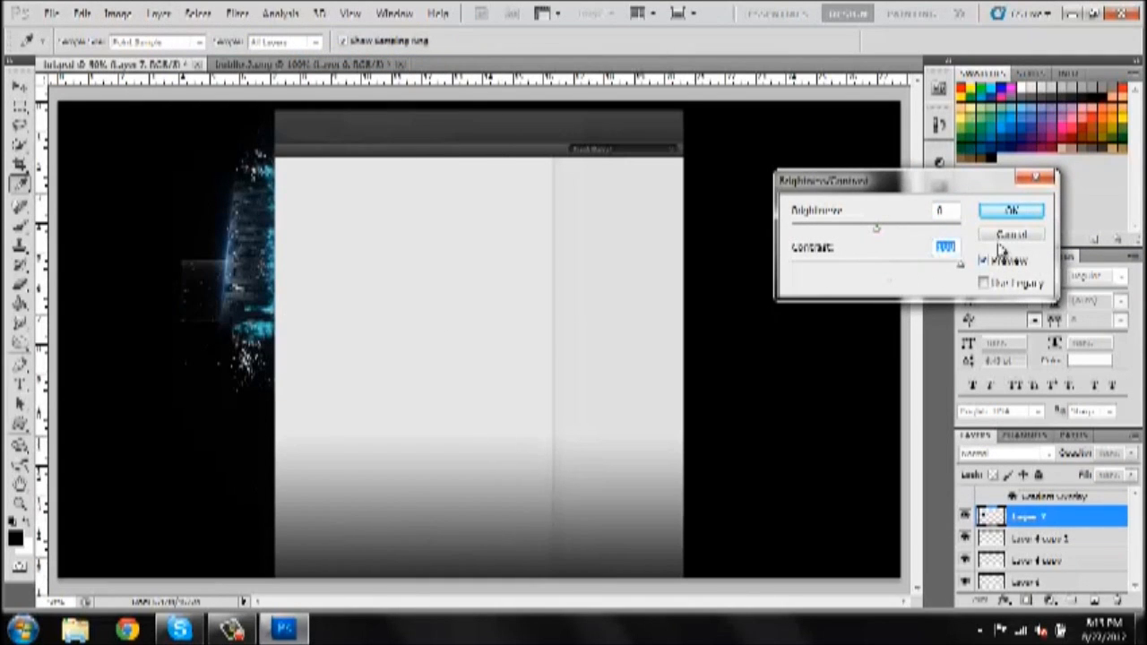
click(1011, 210)
key(v)
Apply Brightness/Contrast to the bubbles layer again with contrast at maximum and erase the layer's remaining square edges
click(119, 13)
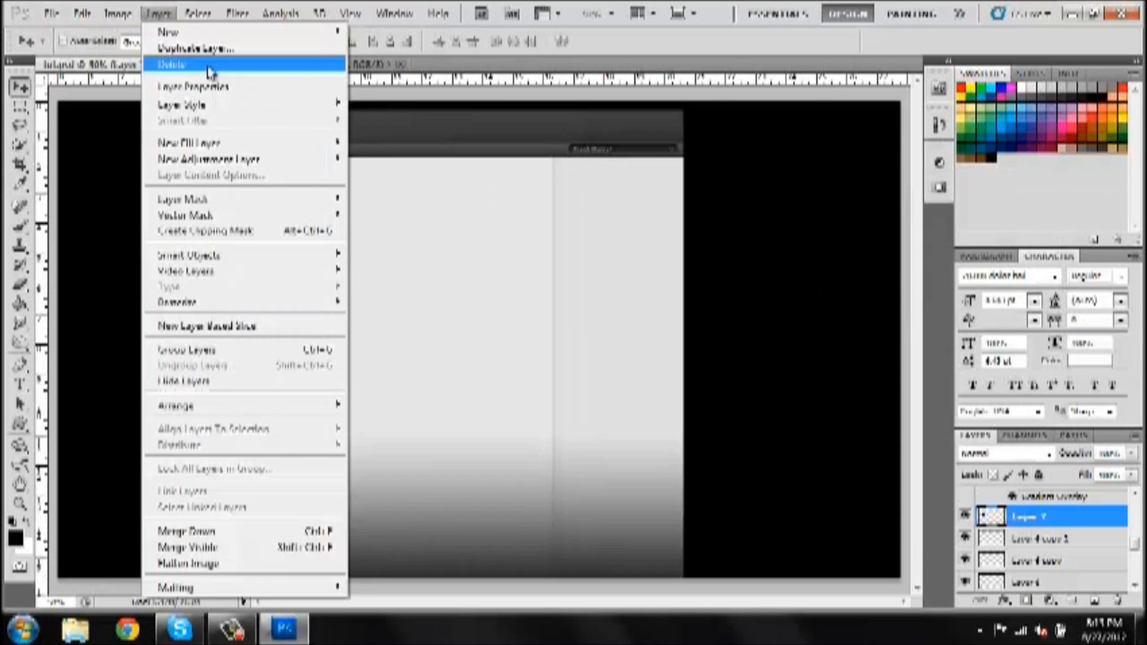
mouse_move(143, 55)
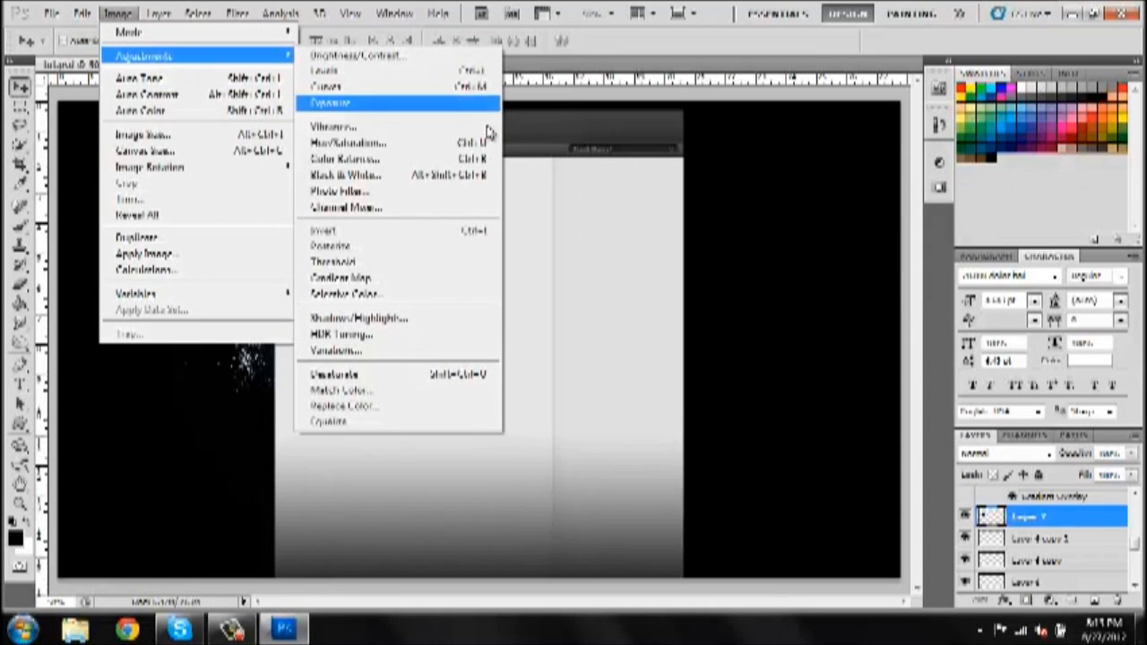
click(456, 49)
drag(876, 268, 982, 277)
click(1012, 212)
key(v)
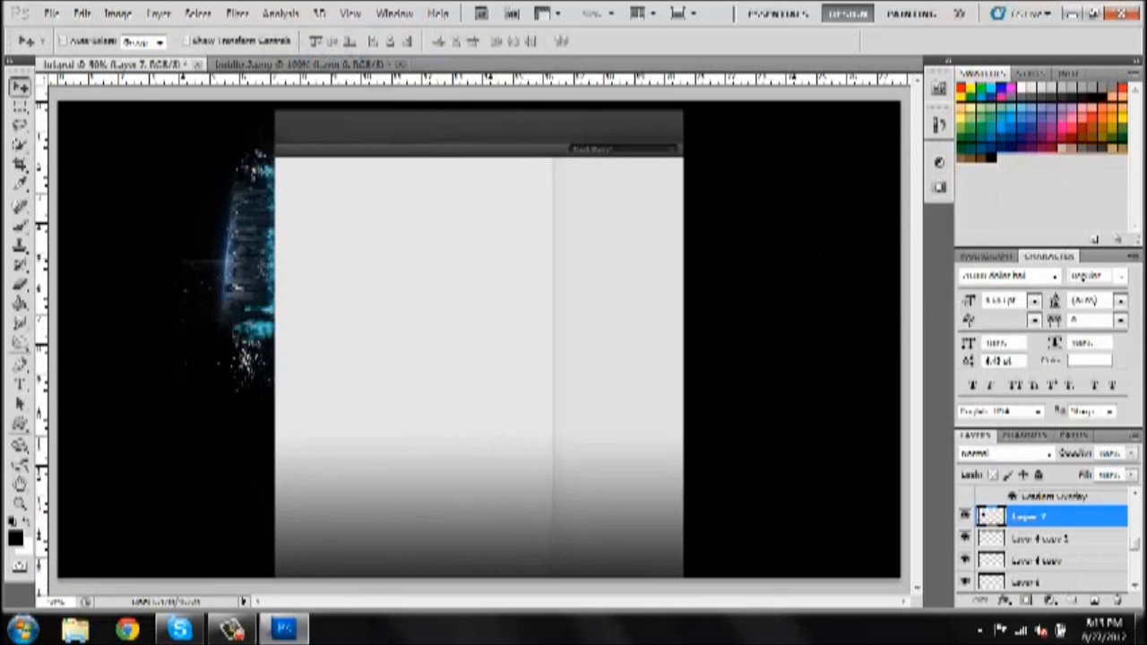
click(20, 285)
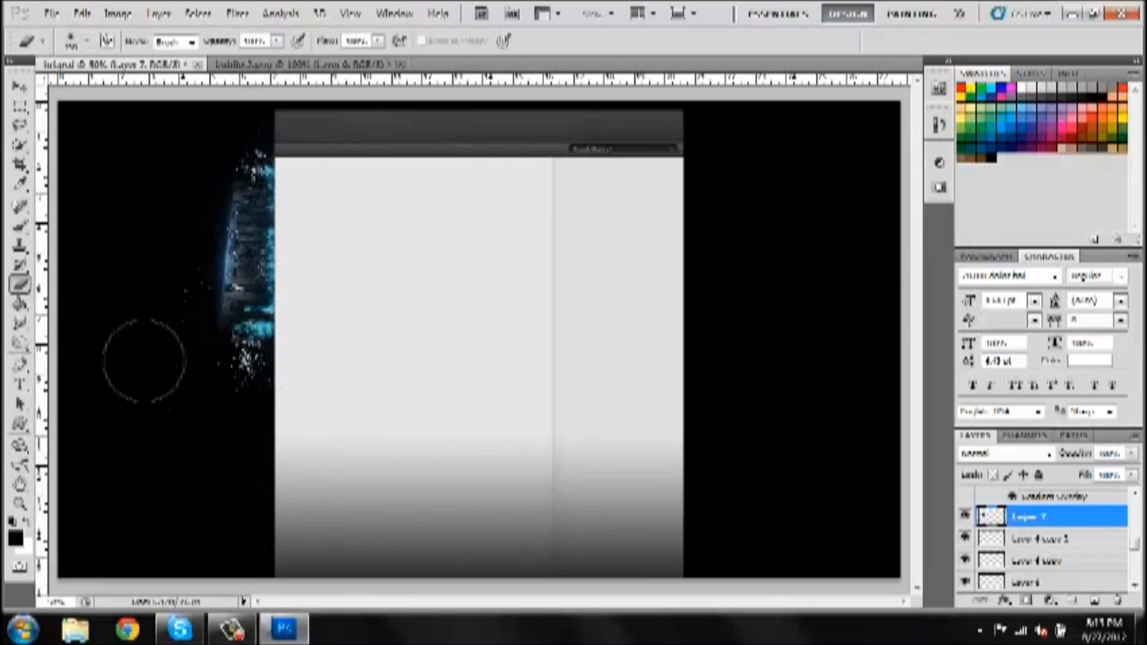
click(18, 88)
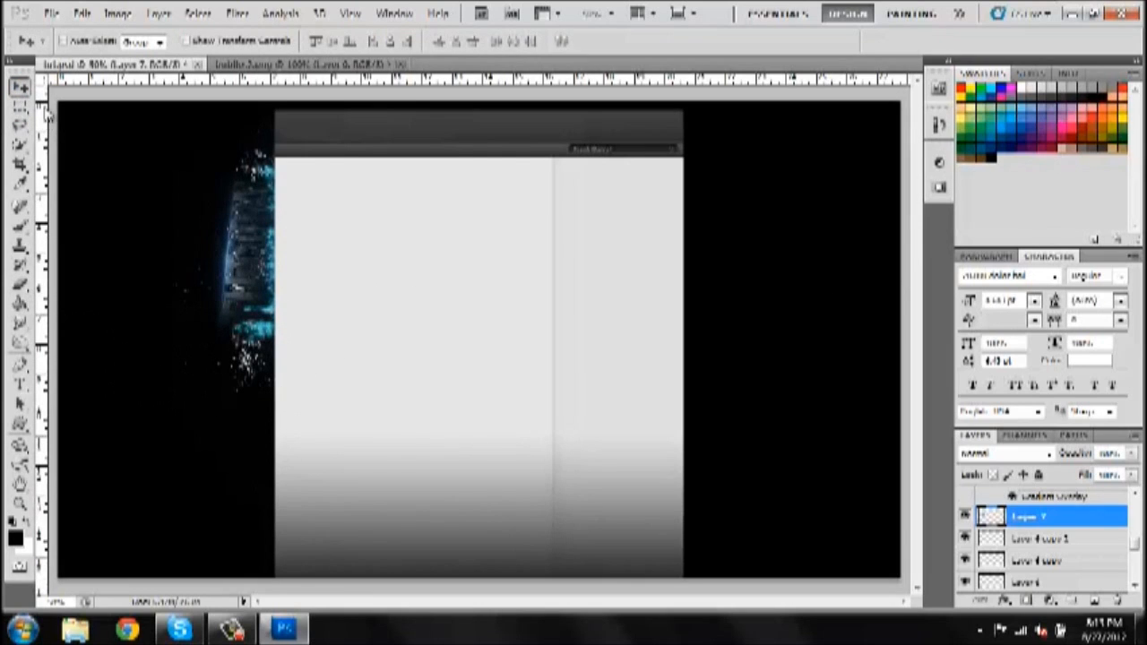
Duplicate the bubbles layer twice, spread the copies beside the lettering and erase excess specks from the last copy
key(ctrl+j)
key(ctrl+j)
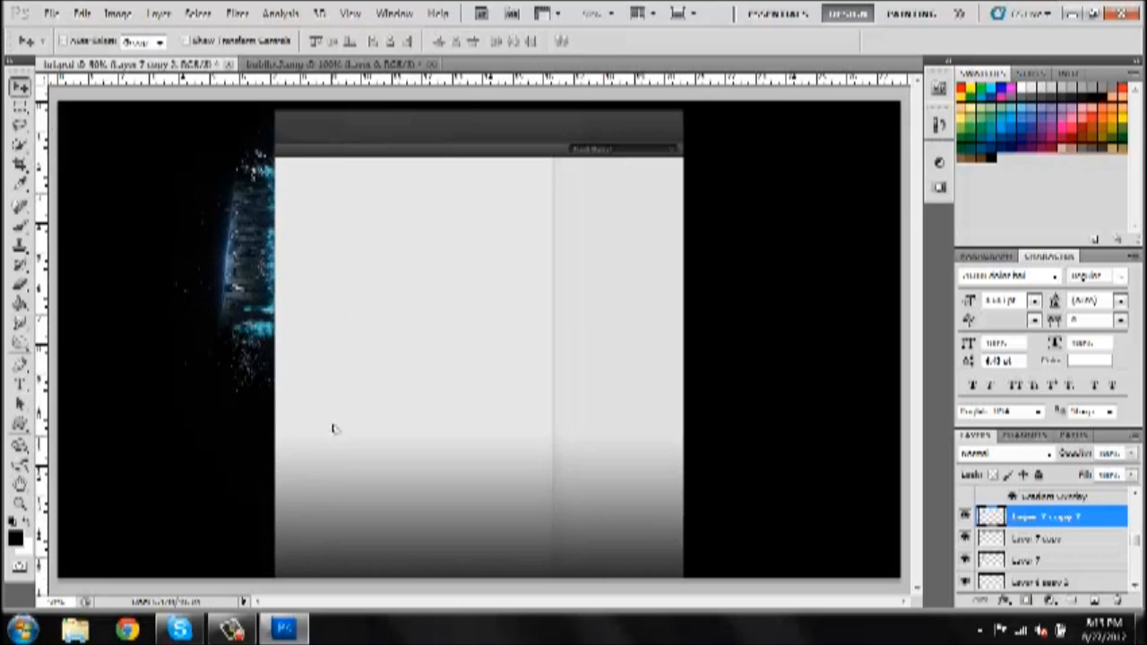
drag(321, 425, 304, 425)
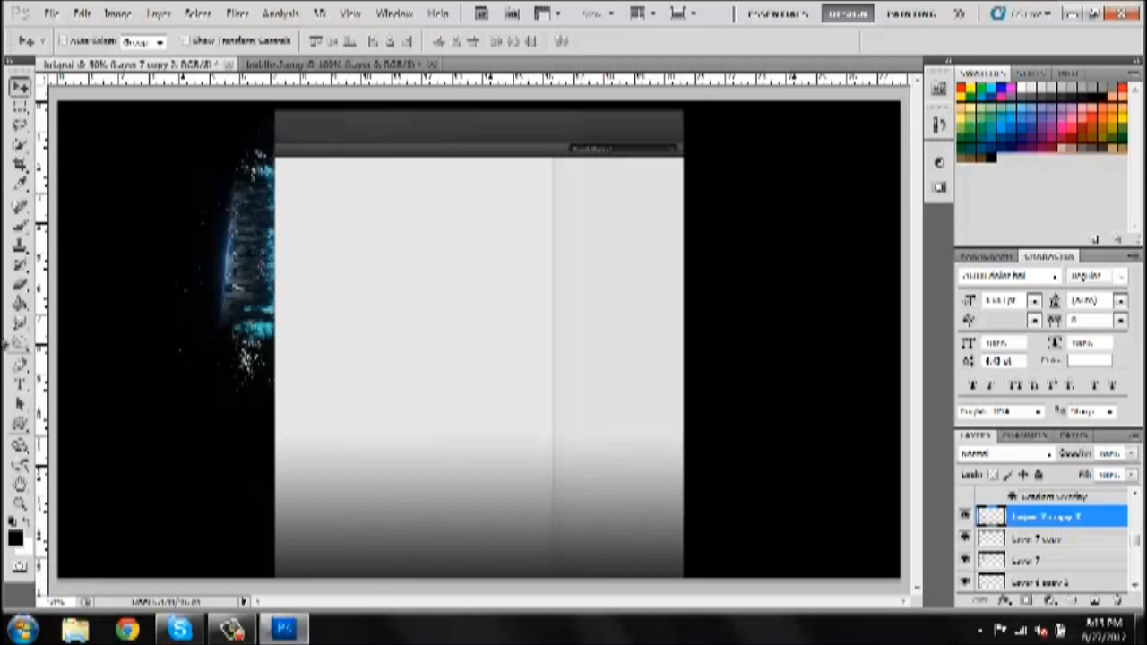
click(19, 283)
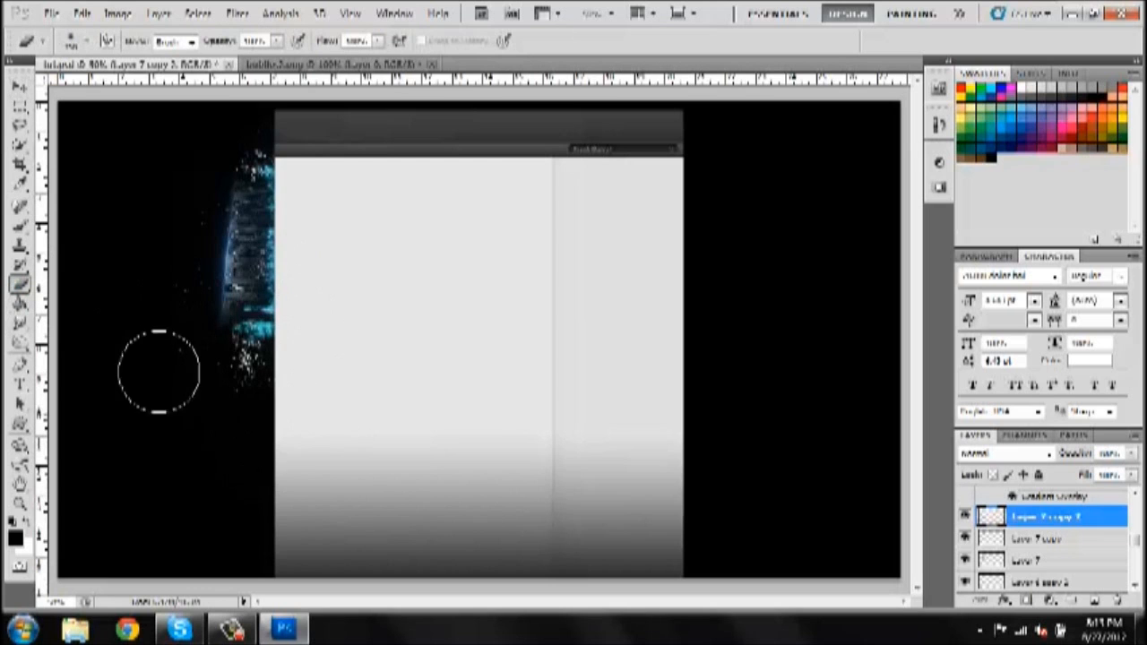
click(19, 86)
Close the bubbles image without saving and open all three PSD files from the Zyrem - FREE CC Pack folder in Backgrounds
click(432, 65)
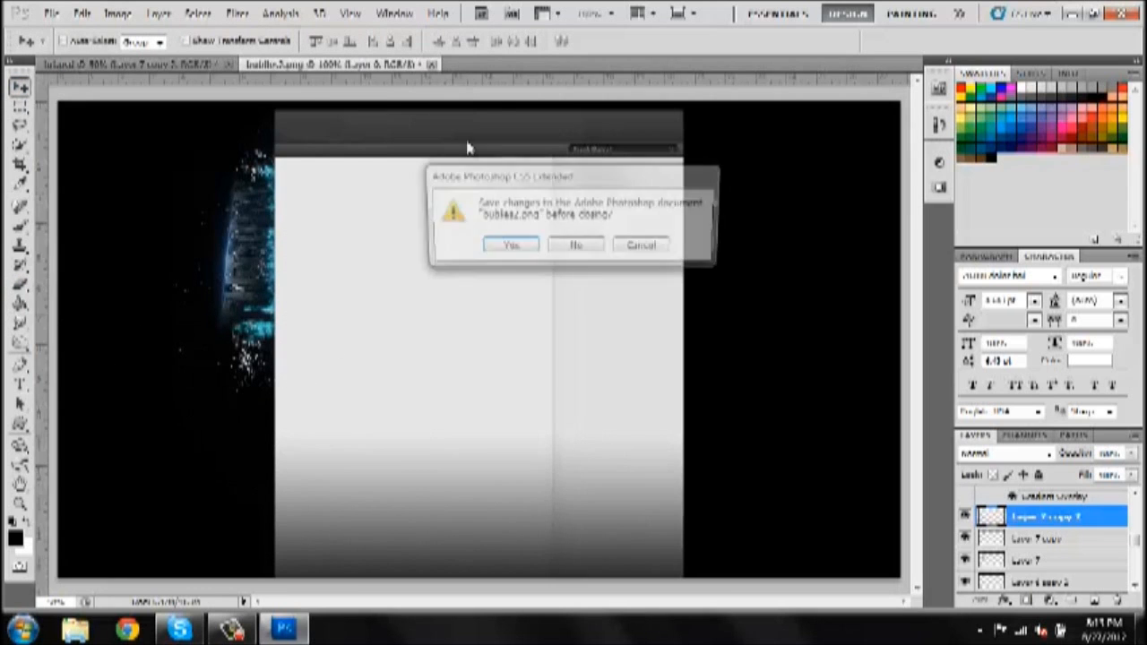
click(576, 245)
key(ctrl+o)
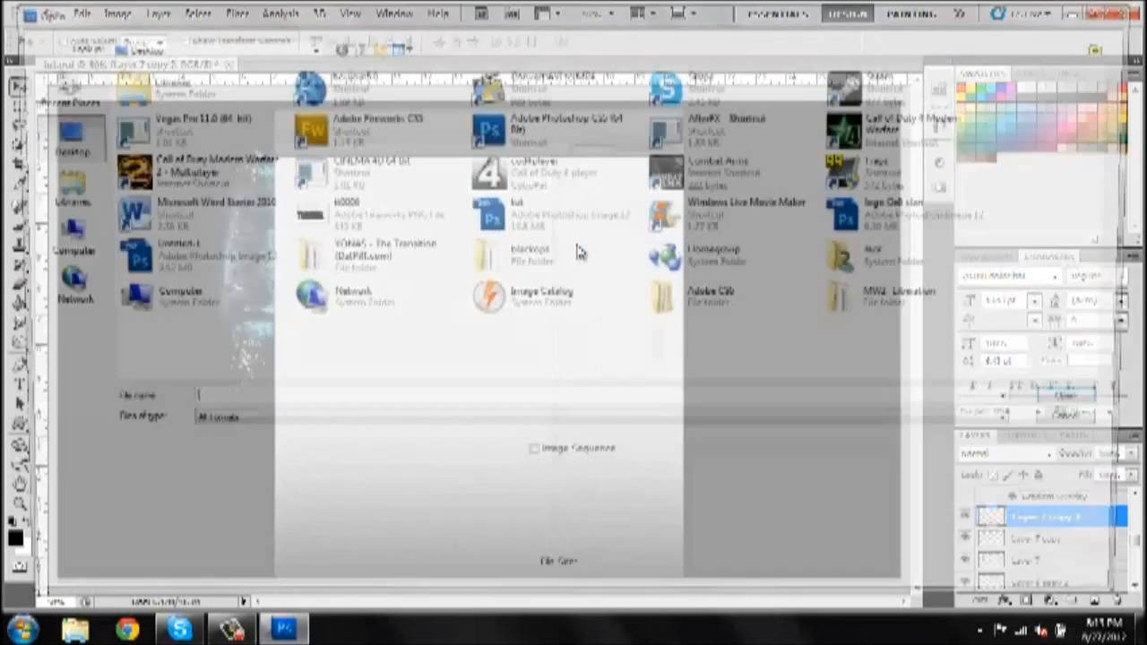
click(53, 188)
double_click(184, 110)
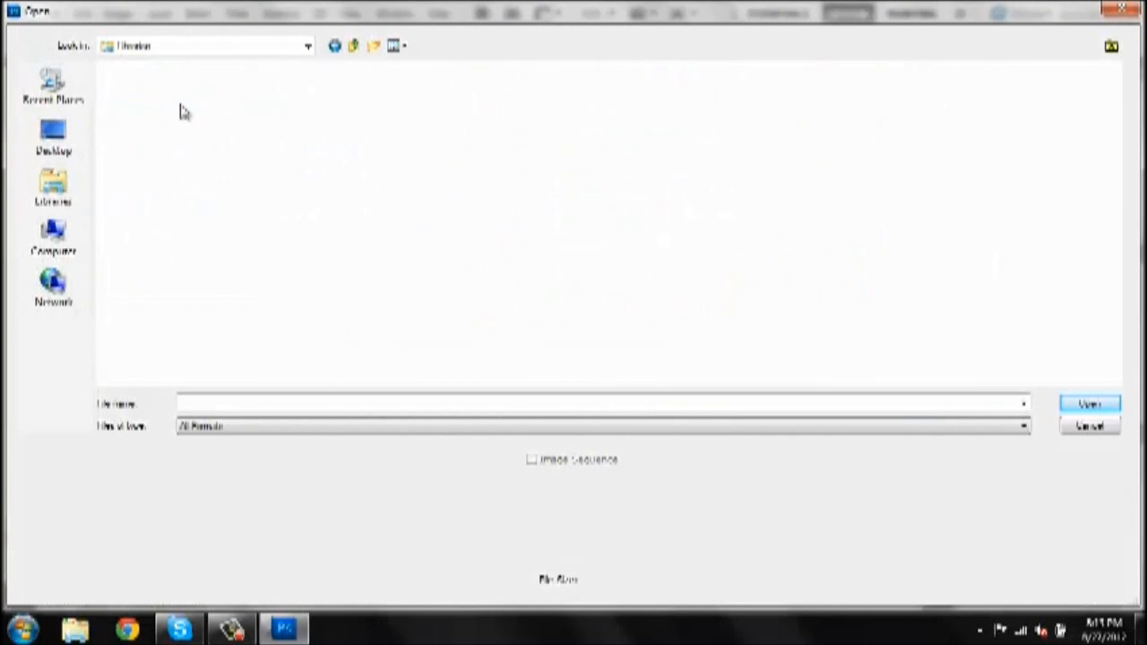
double_click(112, 285)
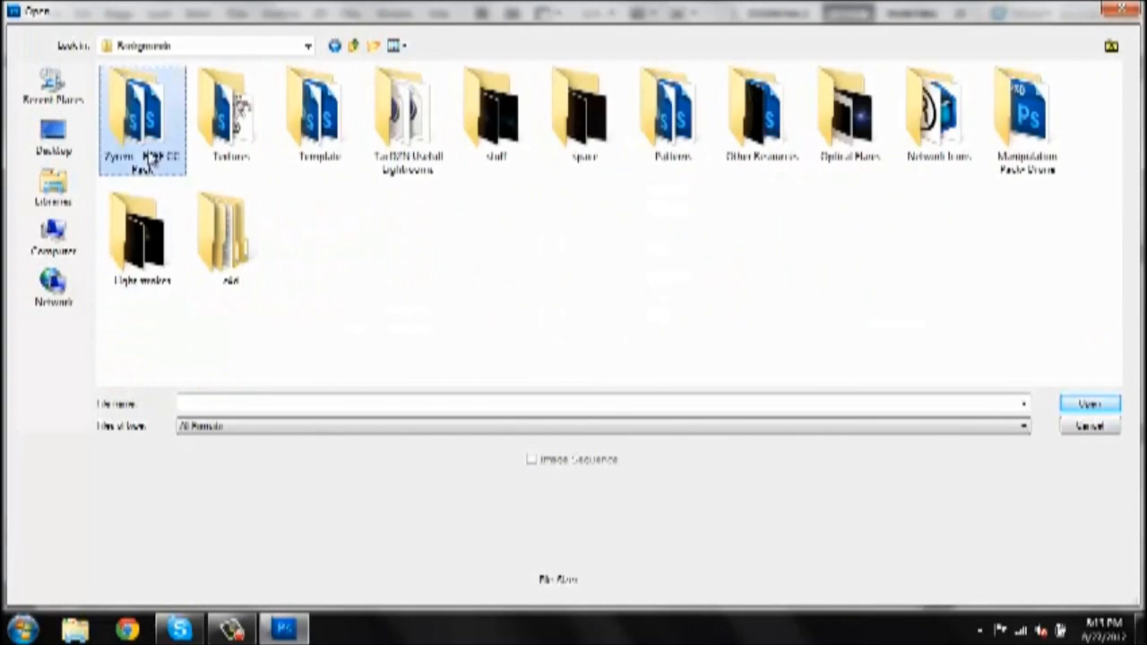
double_click(149, 153)
click(154, 159)
shift+click(345, 146)
right_click(345, 146)
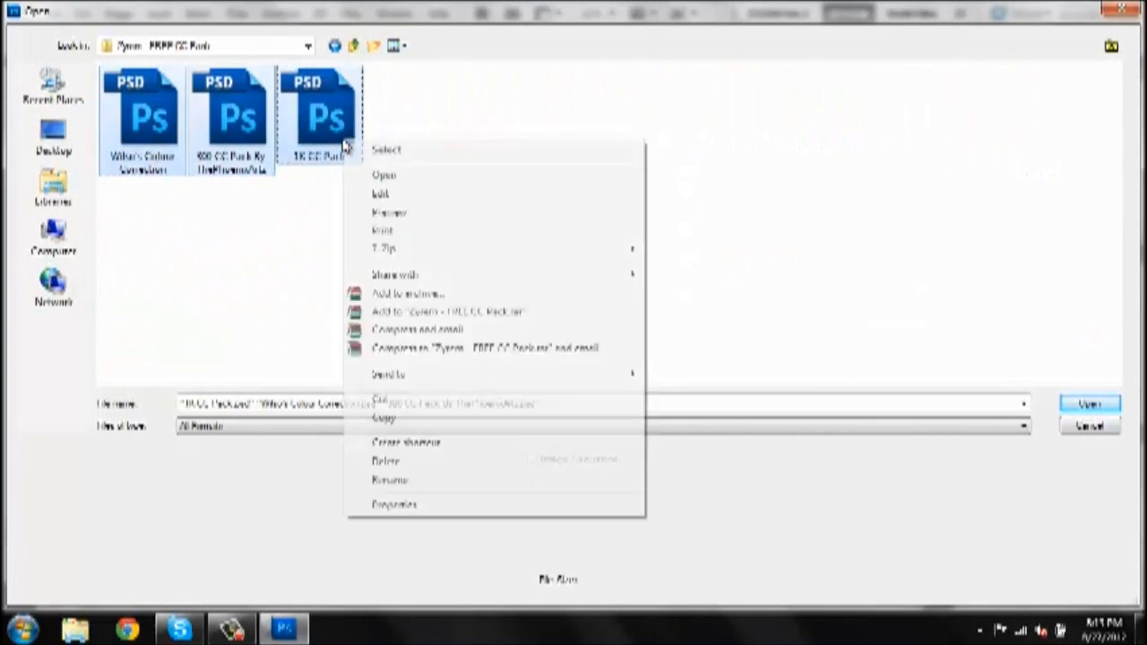
click(330, 147)
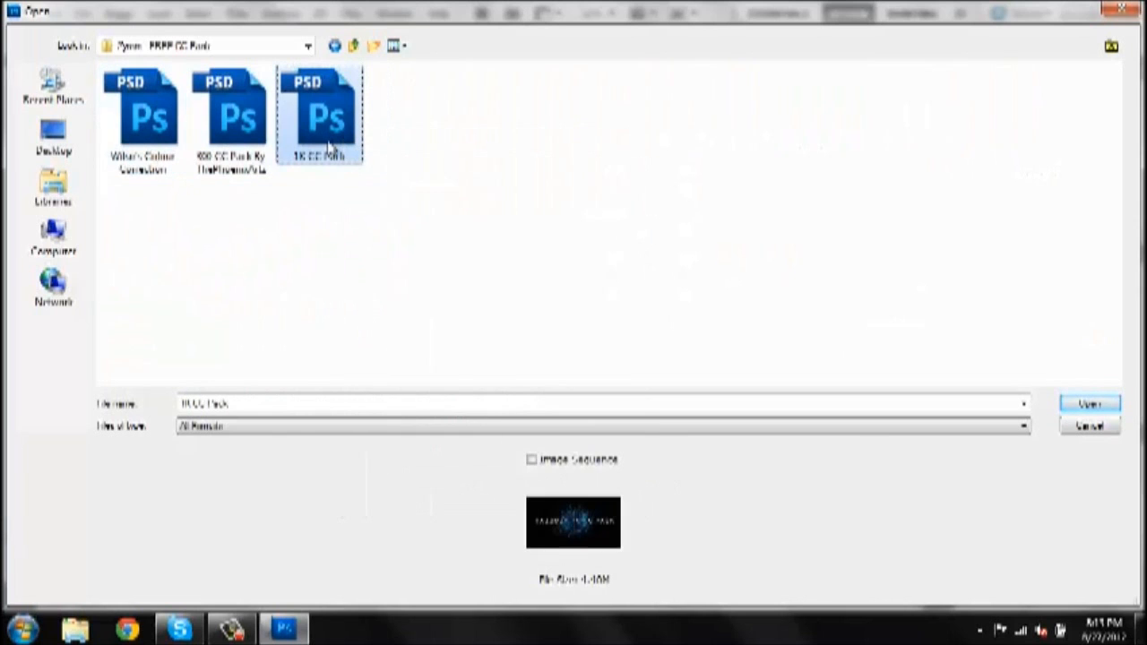
shift+click(174, 144)
key(Return)
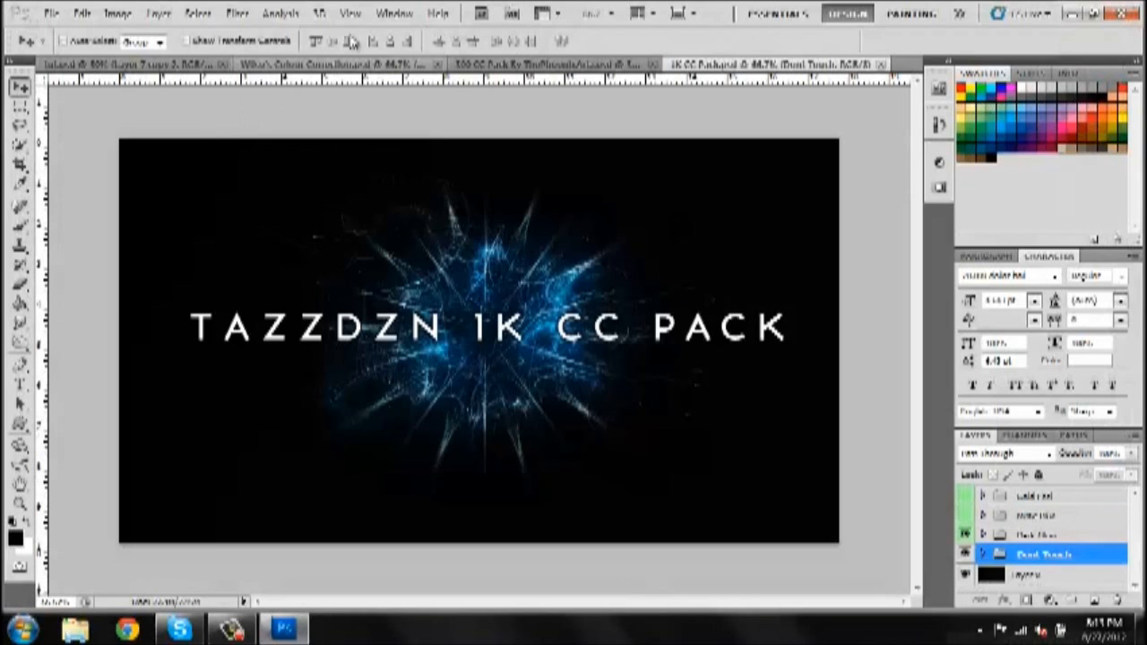
Duplicate the Wilso's Colour Correction group into the channel background document and close its source file
click(336, 65)
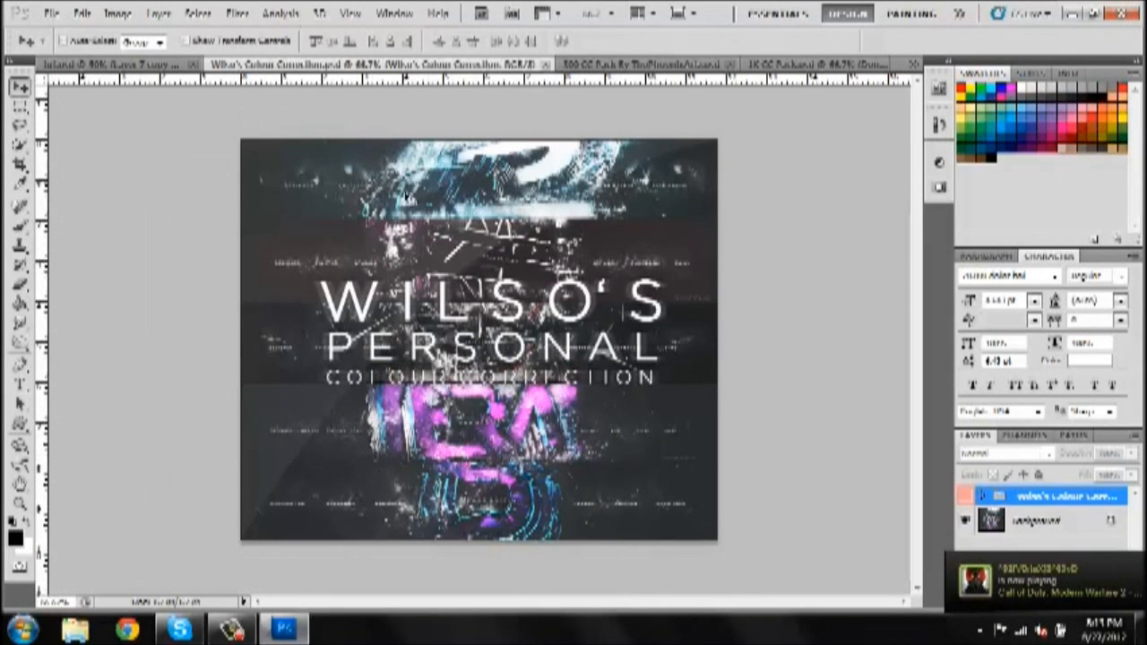
right_click(1080, 497)
click(1008, 263)
click(607, 256)
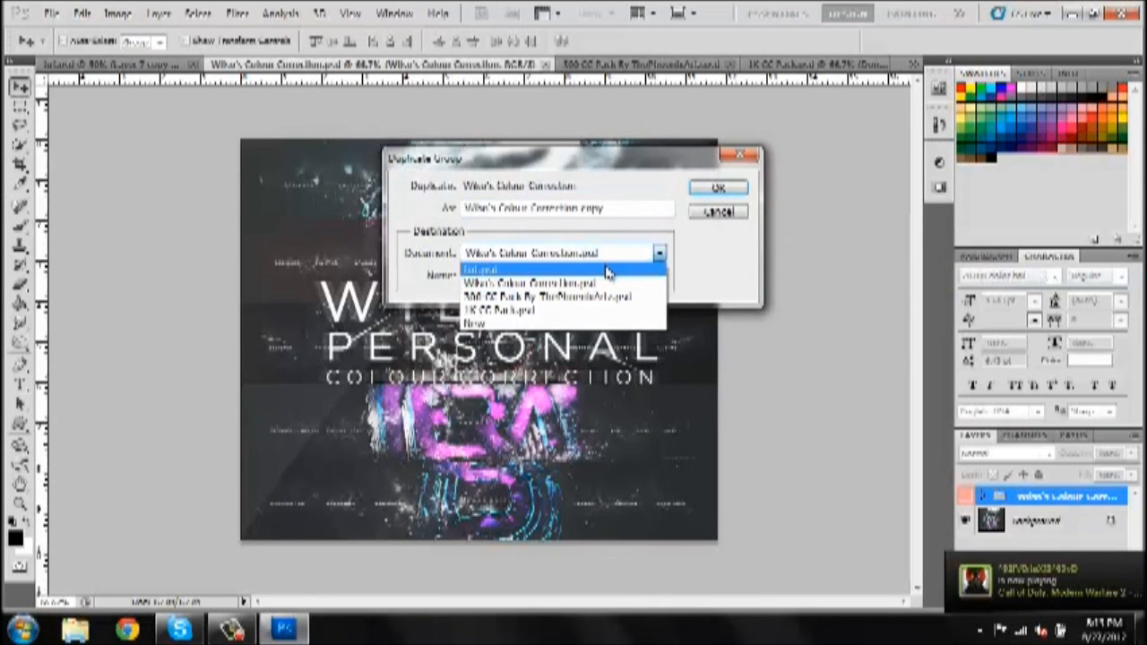
click(608, 272)
click(717, 188)
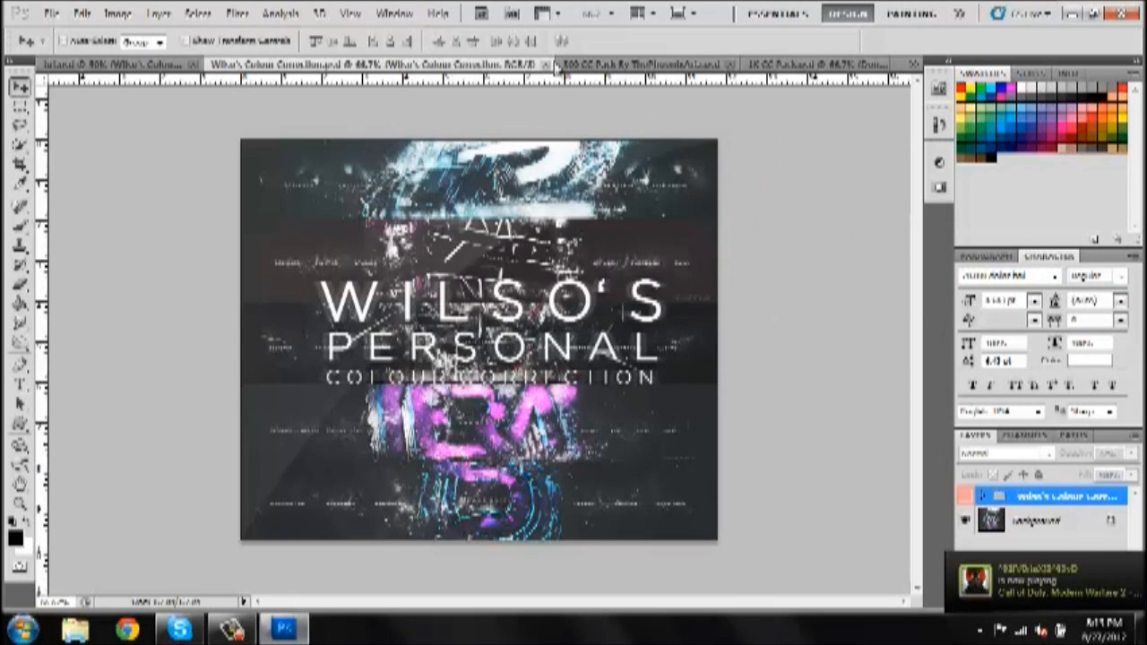
click(546, 65)
Duplicate the three groups above Dont Touch in the 1K CC Pack into the channel background document and close the pack
click(624, 72)
click(781, 67)
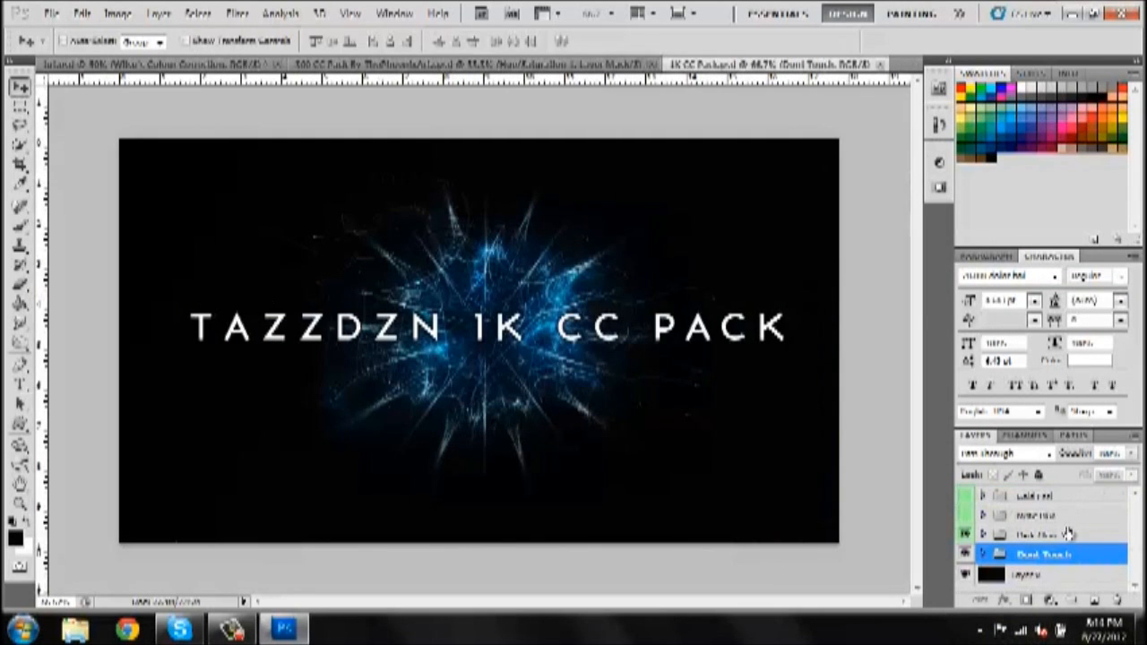
click(1068, 534)
shift+click(1060, 498)
right_click(1060, 499)
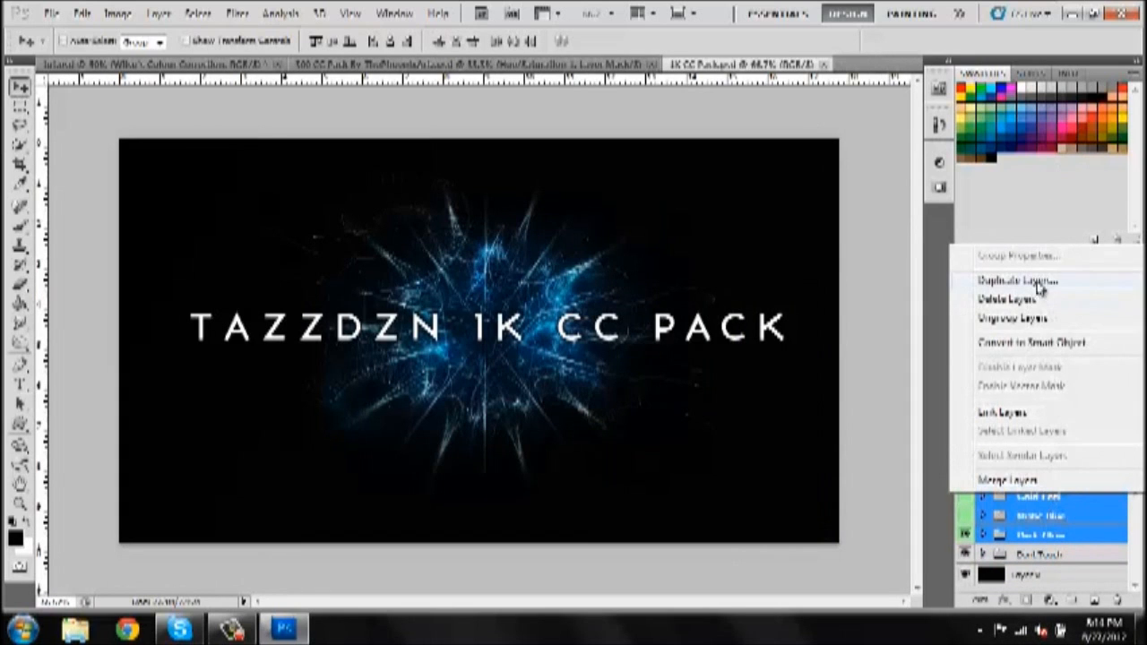
click(1039, 285)
click(557, 256)
click(556, 271)
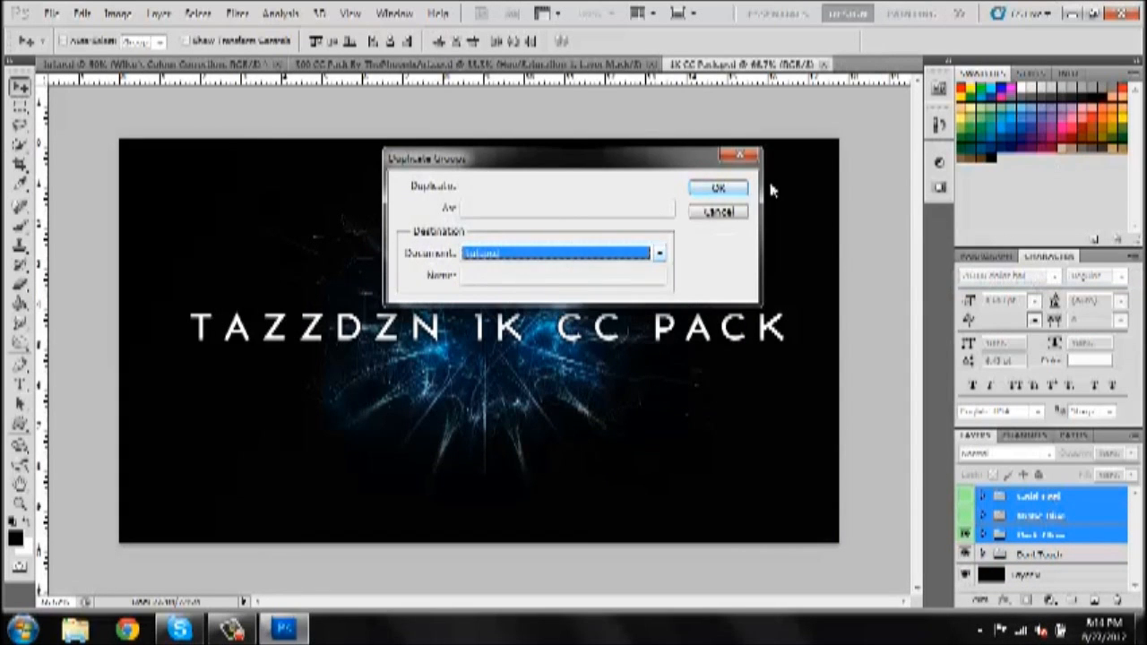
click(726, 190)
click(708, 65)
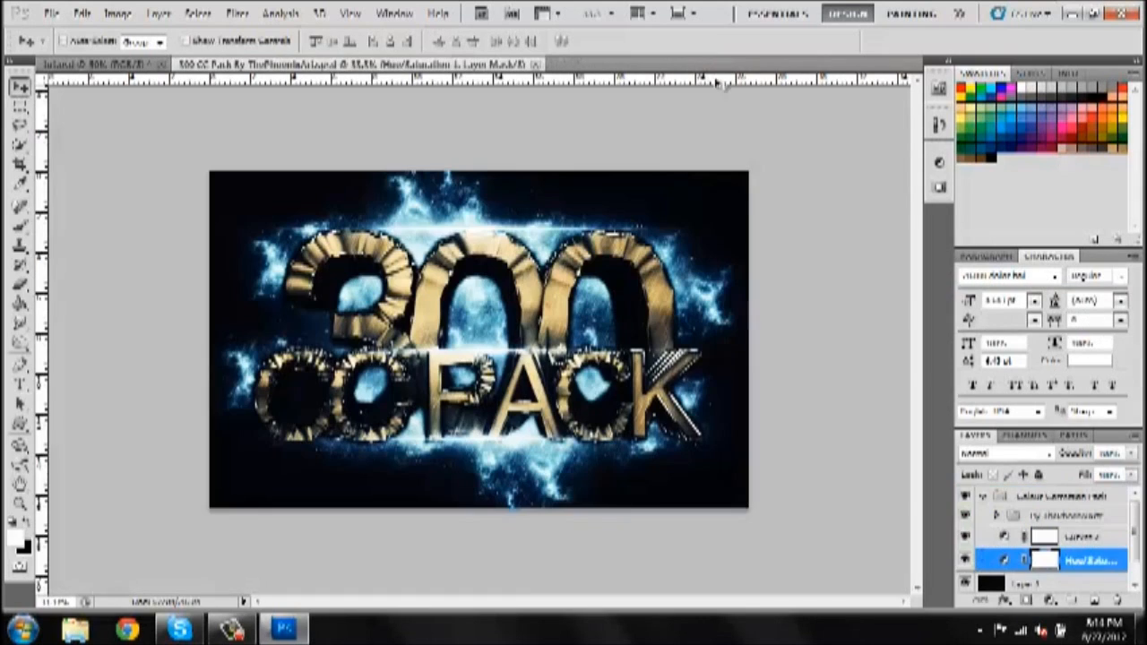
Duplicate the Colour Correction Pack group from the 300 CC Pack into the channel background document and close the pack without saving
click(1060, 498)
click(983, 495)
right_click(1065, 494)
click(1000, 282)
click(548, 250)
click(541, 270)
click(721, 191)
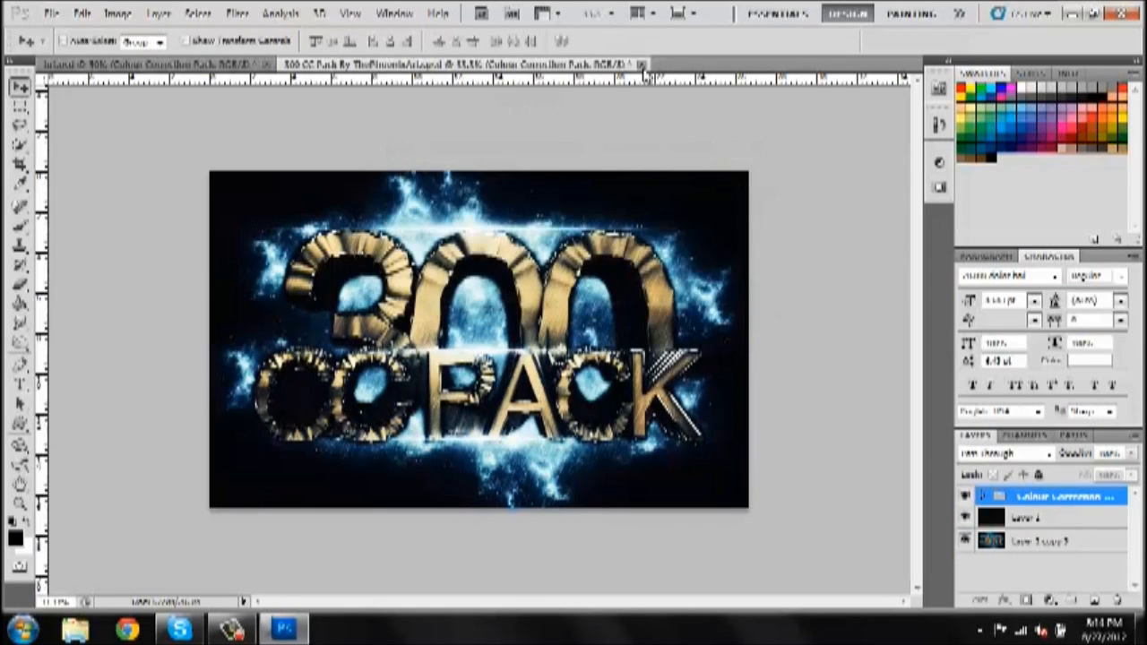
click(641, 65)
click(606, 259)
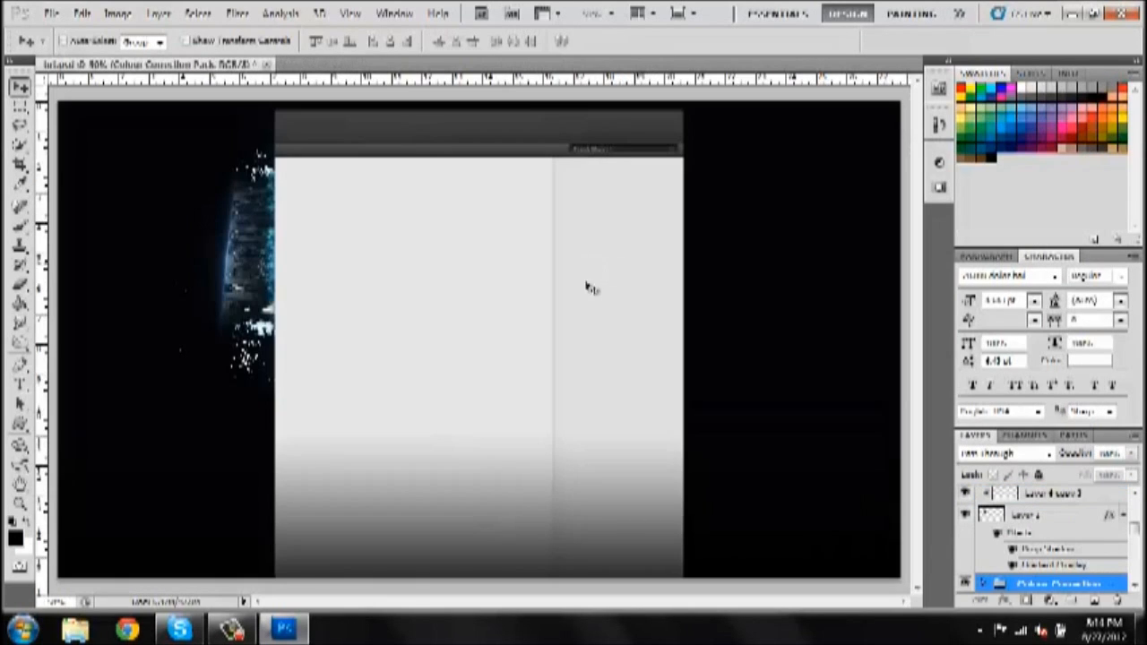
Hide the Dark Glow group and move the three 1K CC Pack groups with Wilso's Colour Correction directly below the Content Area layer
scroll(1041, 586, down, 3)
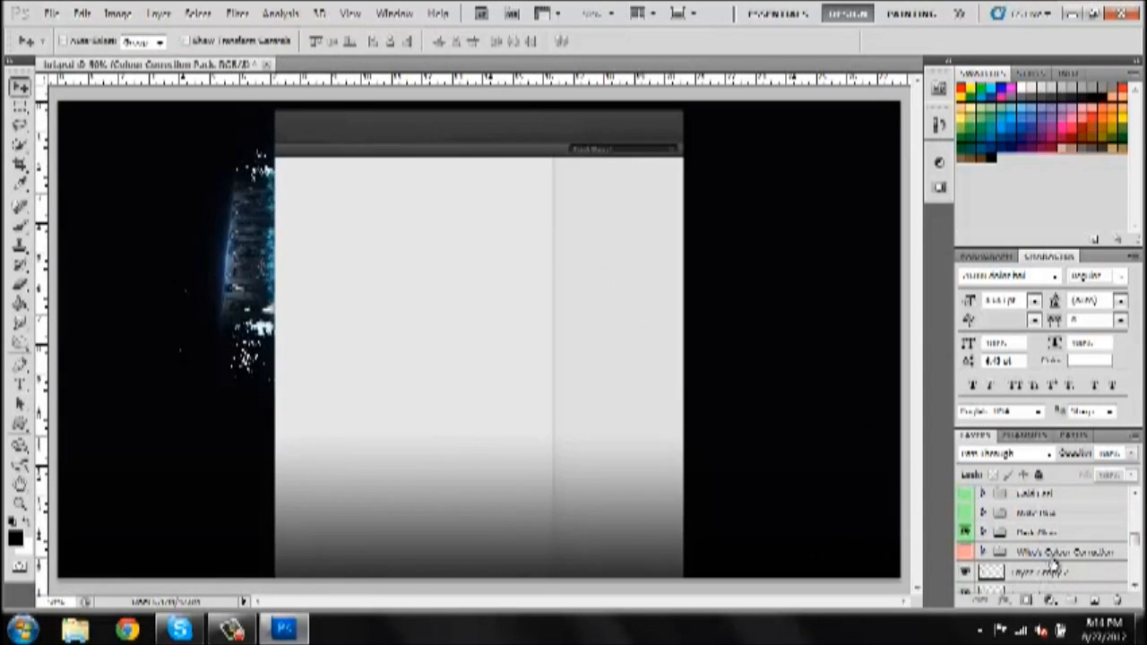
double_click(1062, 553)
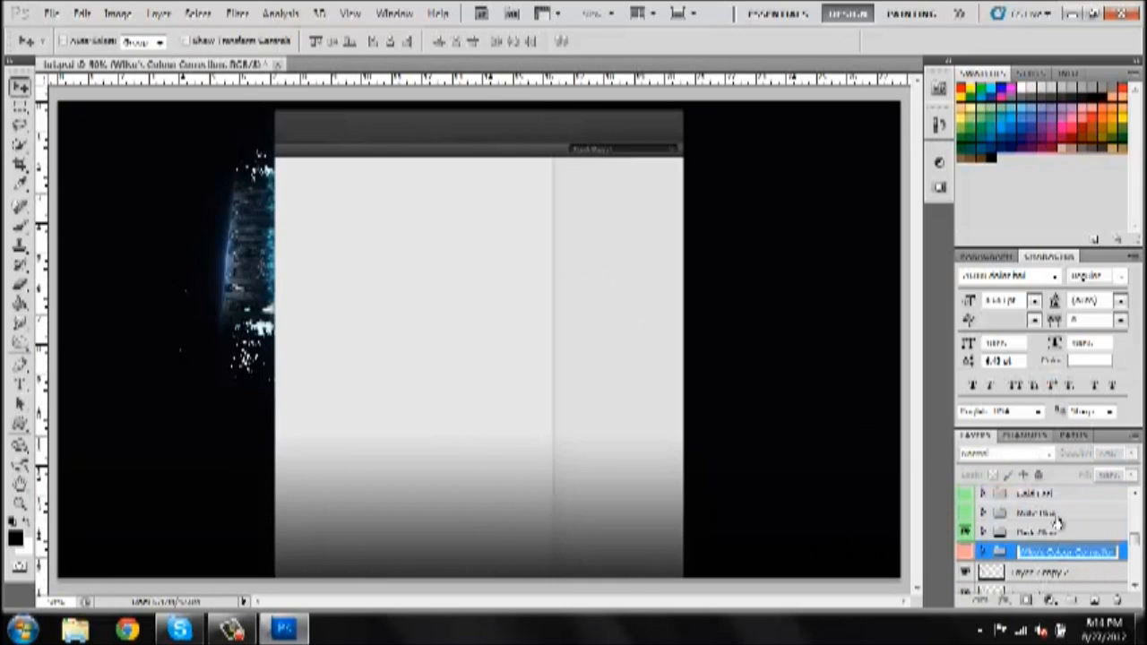
click(993, 553)
scroll(1025, 535, up, 1)
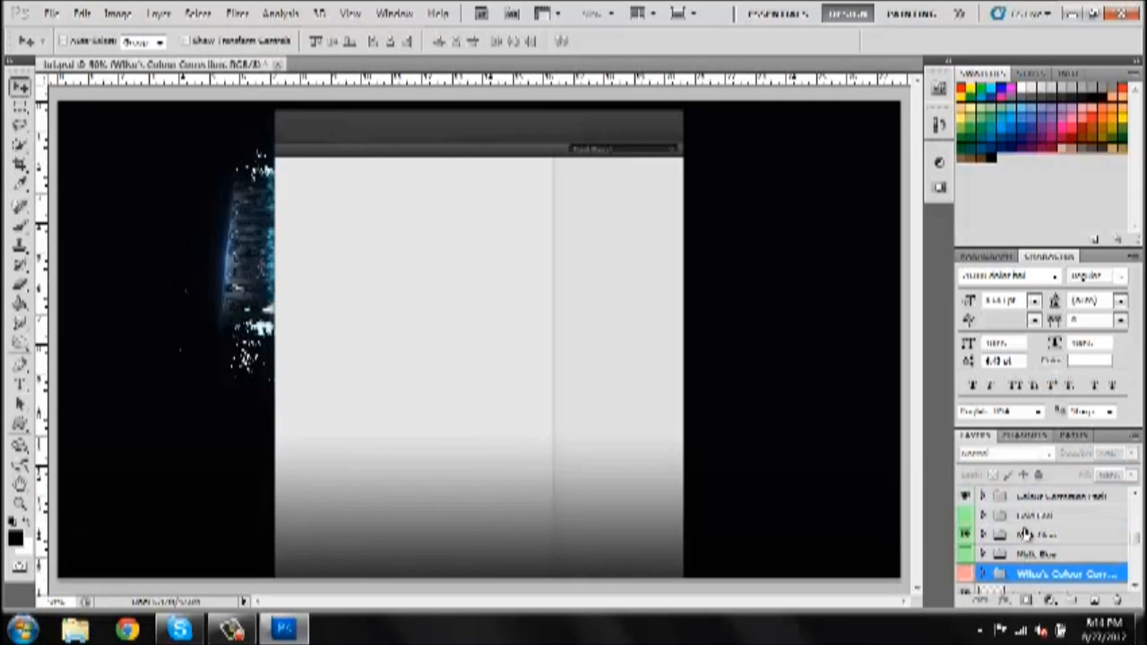
click(966, 536)
shift+click(1063, 518)
drag(1054, 555, 1038, 513)
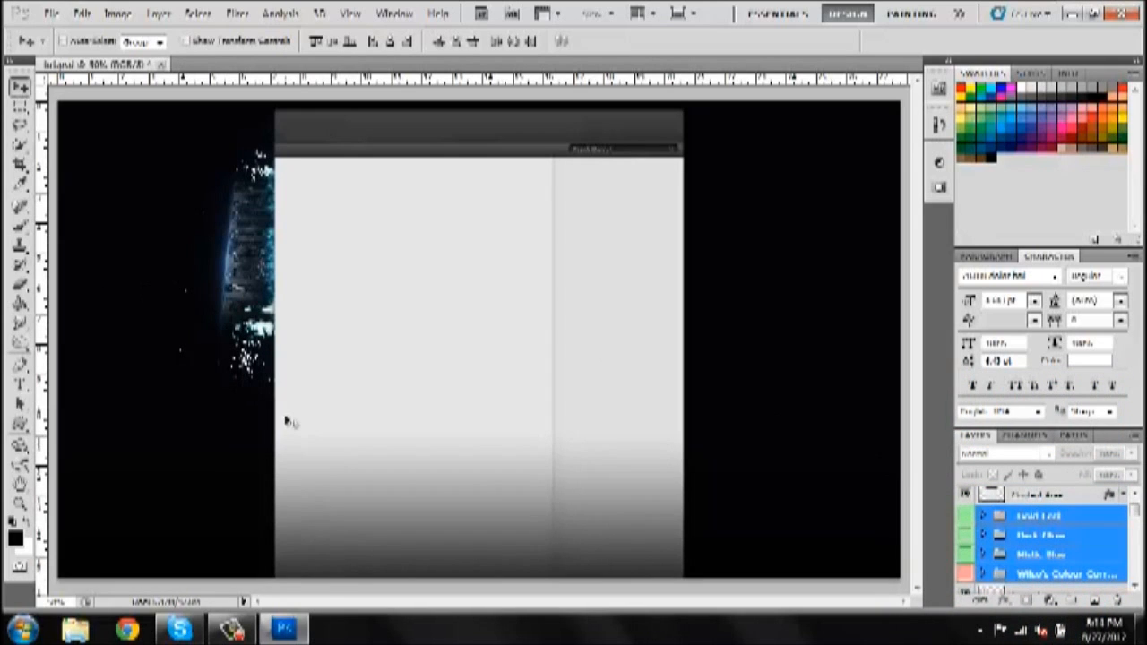
Move the Colour Correction Pack group up the layer stack to directly below the Wilso's Colour Correction group
click(1065, 576)
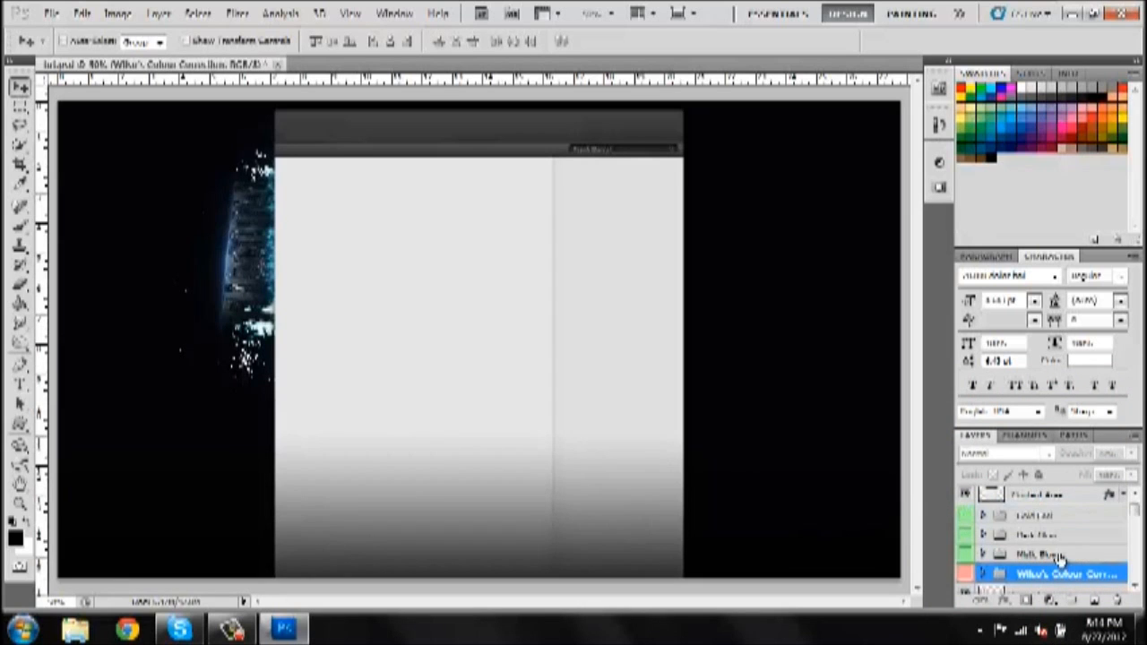
scroll(1060, 558, down, 5)
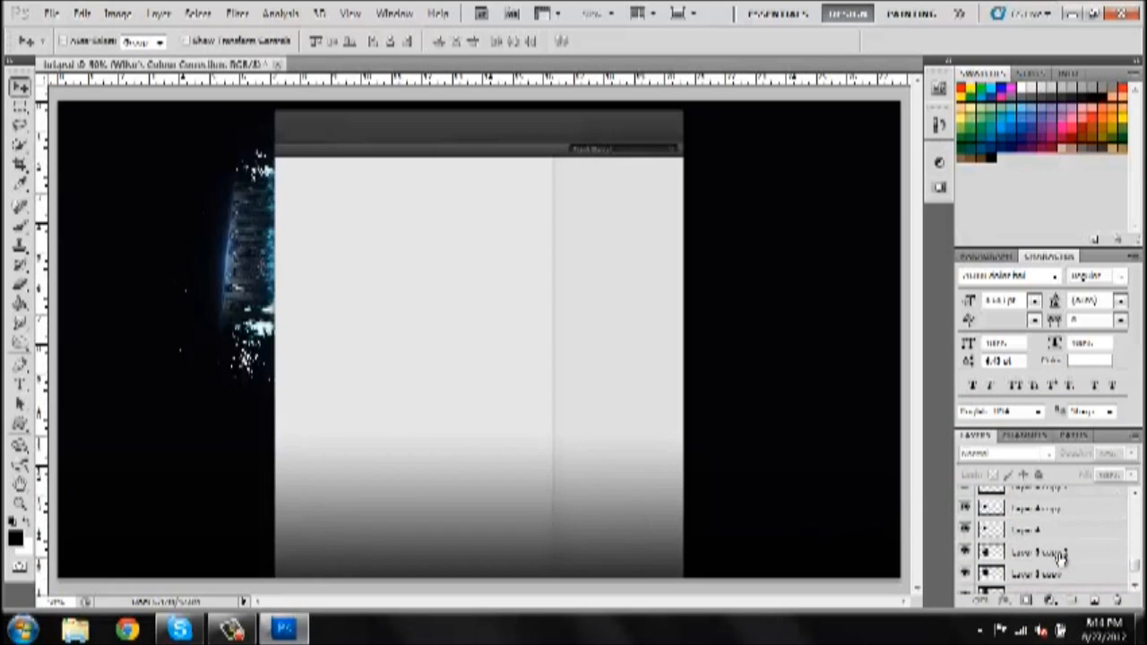
scroll(1060, 558, down, 4)
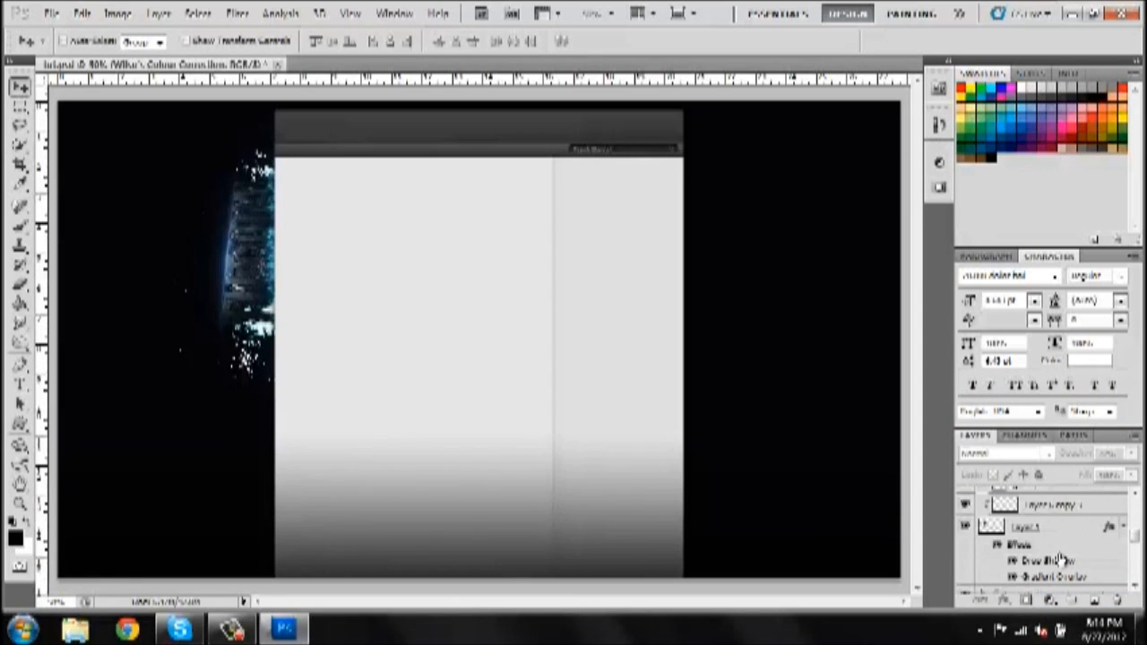
scroll(1067, 536, up, 9)
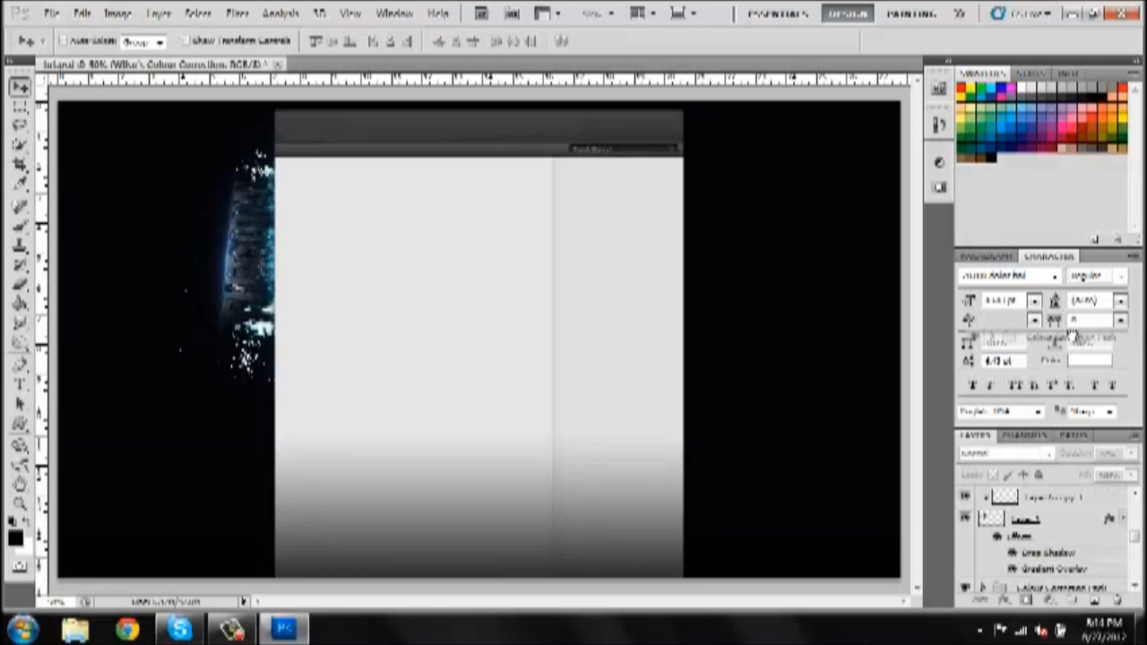
scroll(1057, 538, down, 1)
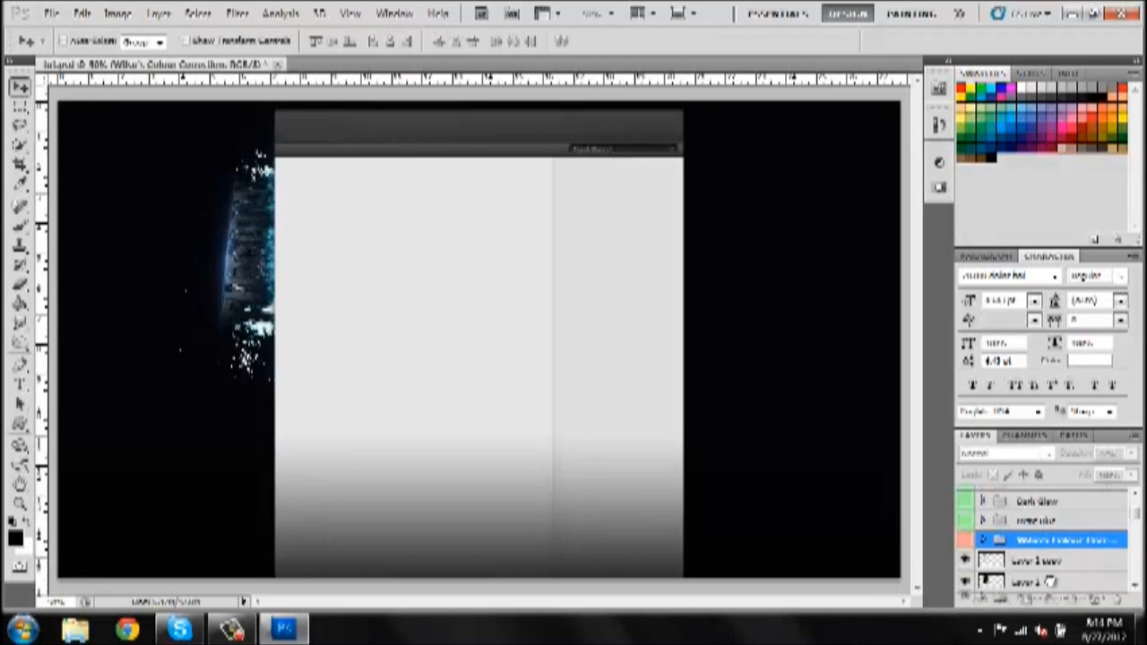
click(1058, 561)
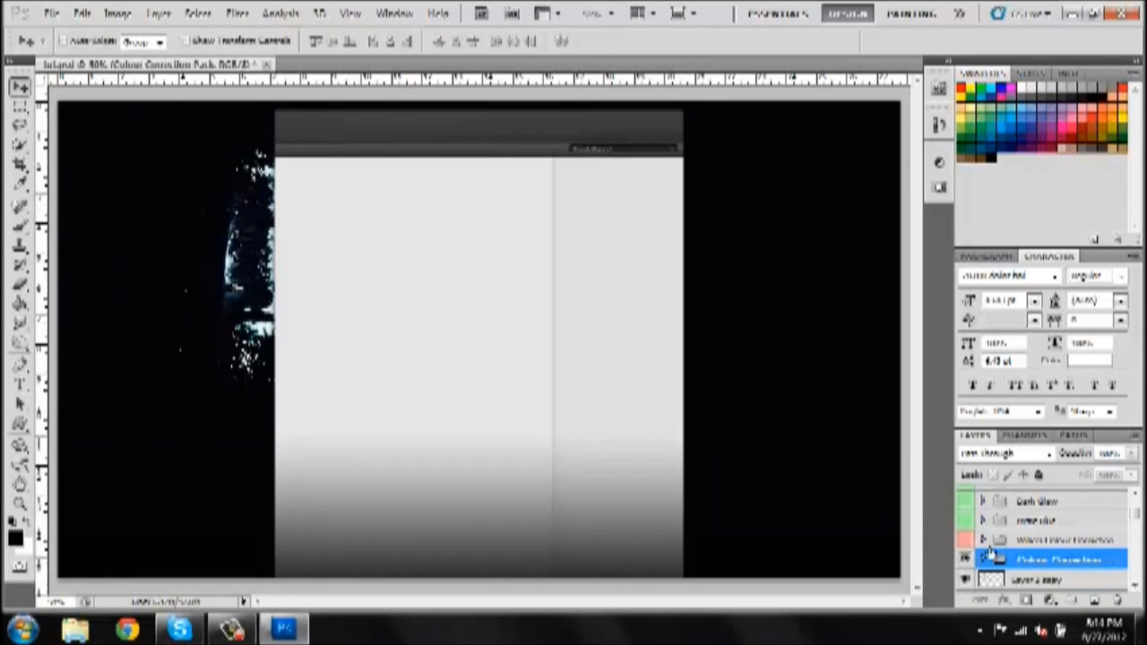
Look inside the Colour Correction Pack group, hide it, and preview the Wilso's Colour Correction group on the background
click(984, 560)
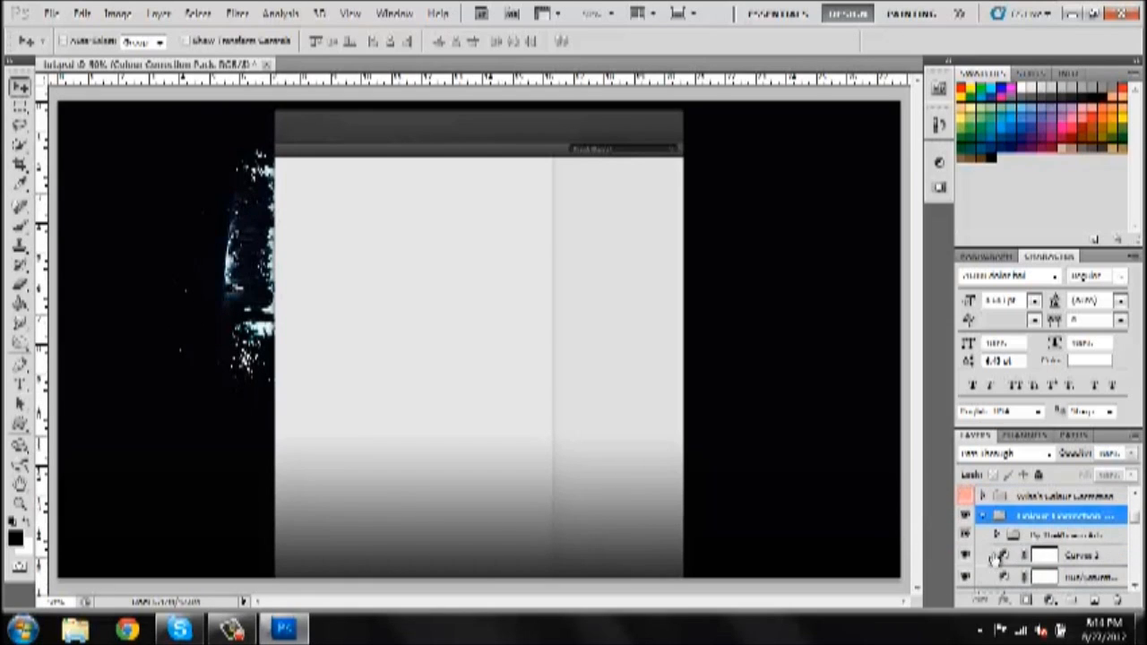
click(985, 517)
scroll(986, 520, up, 2)
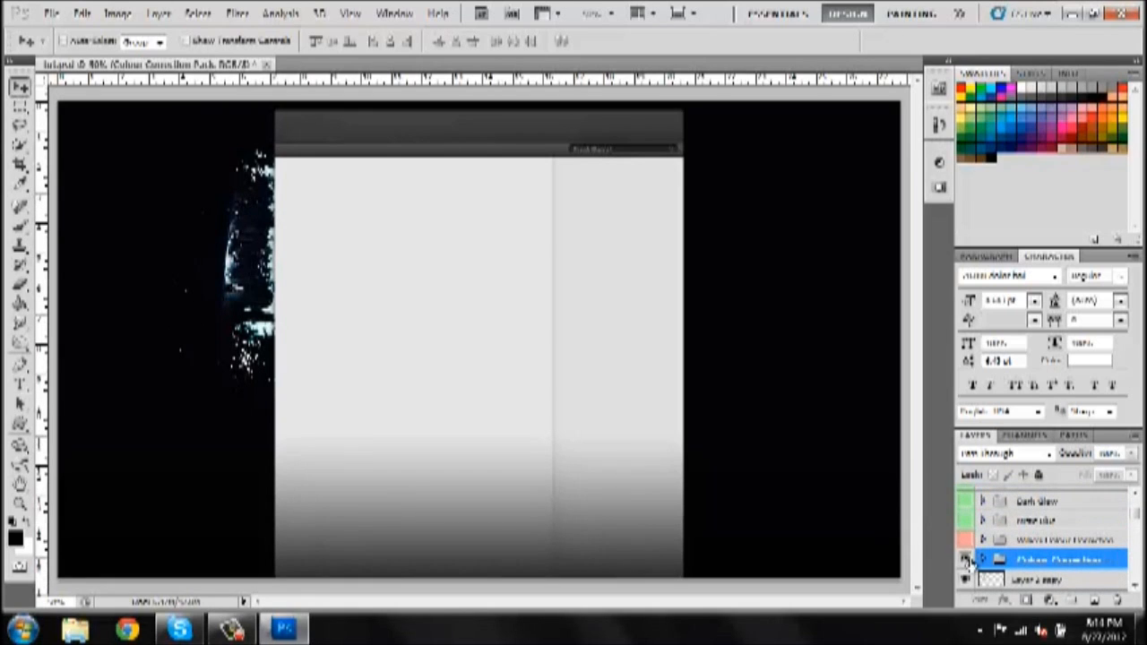
click(965, 562)
click(967, 562)
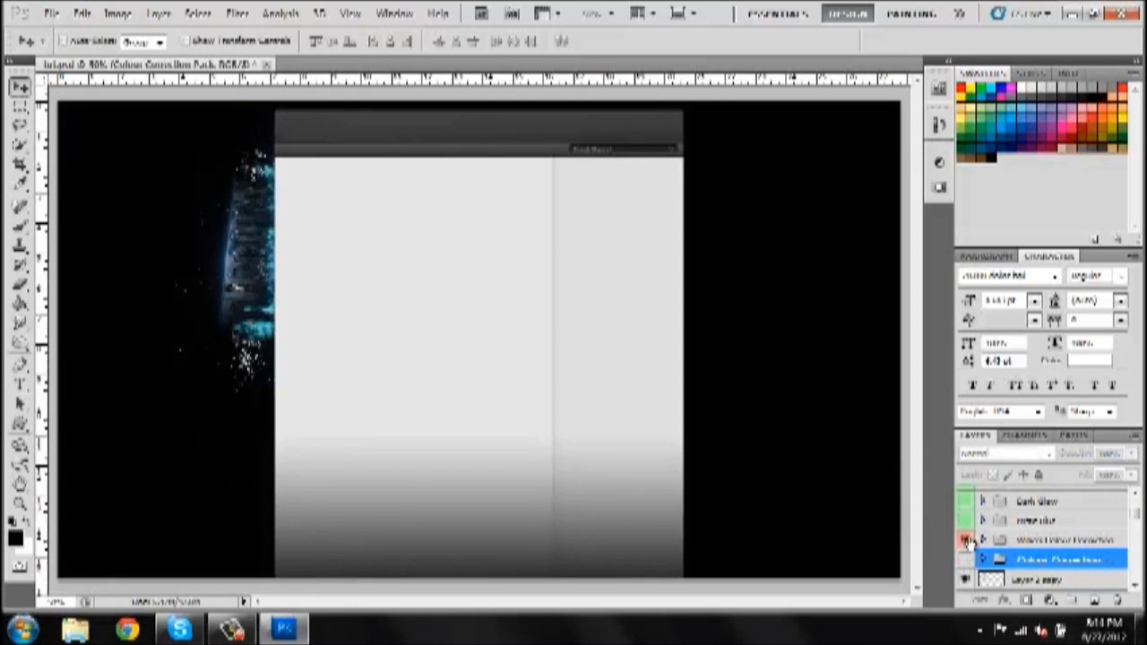
click(966, 540)
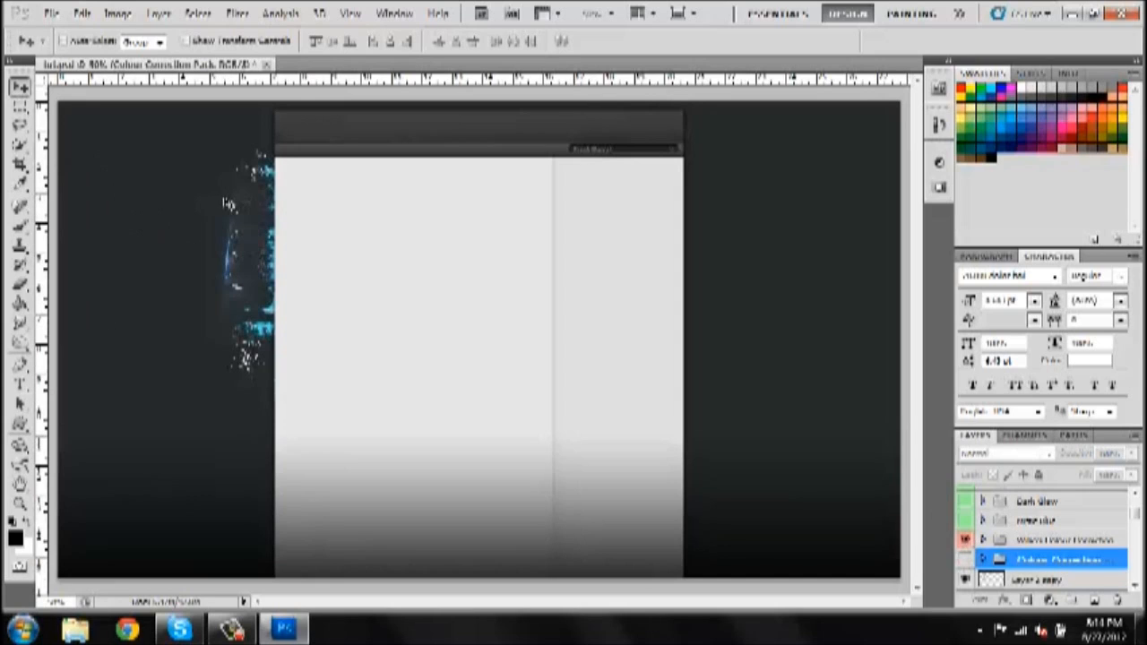
click(966, 540)
Preview the effect of the blue colour correction group below Dark Glow on the background, leaving it hidden again
scroll(967, 544, up, 1)
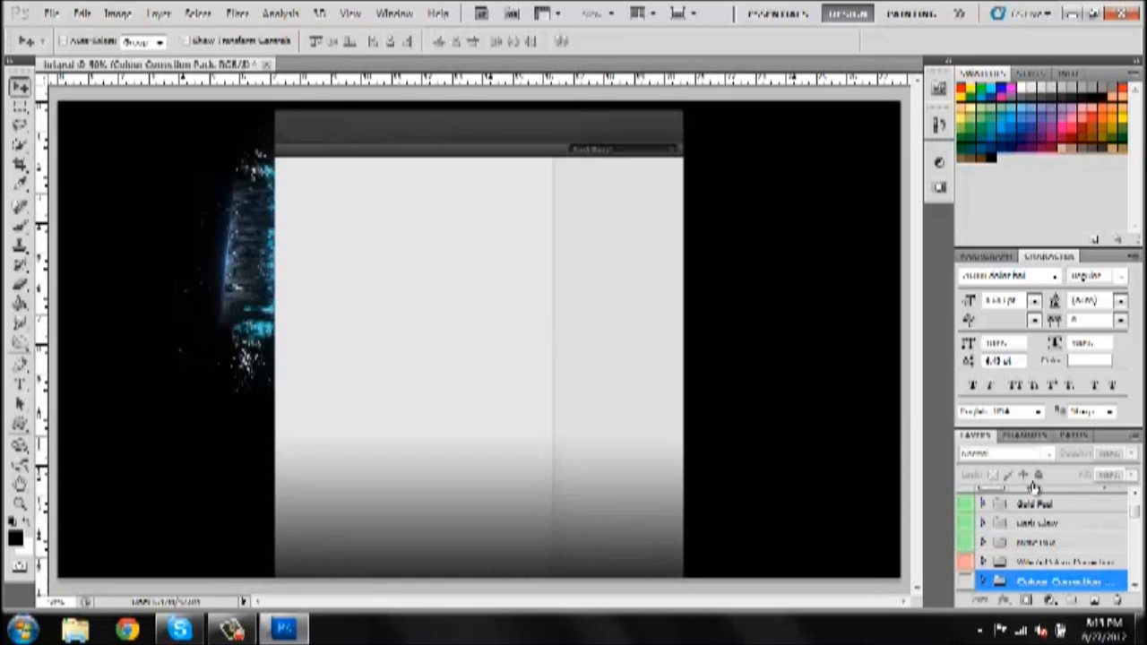
click(1060, 505)
click(1049, 523)
click(1042, 542)
click(1053, 526)
click(1056, 505)
click(1036, 544)
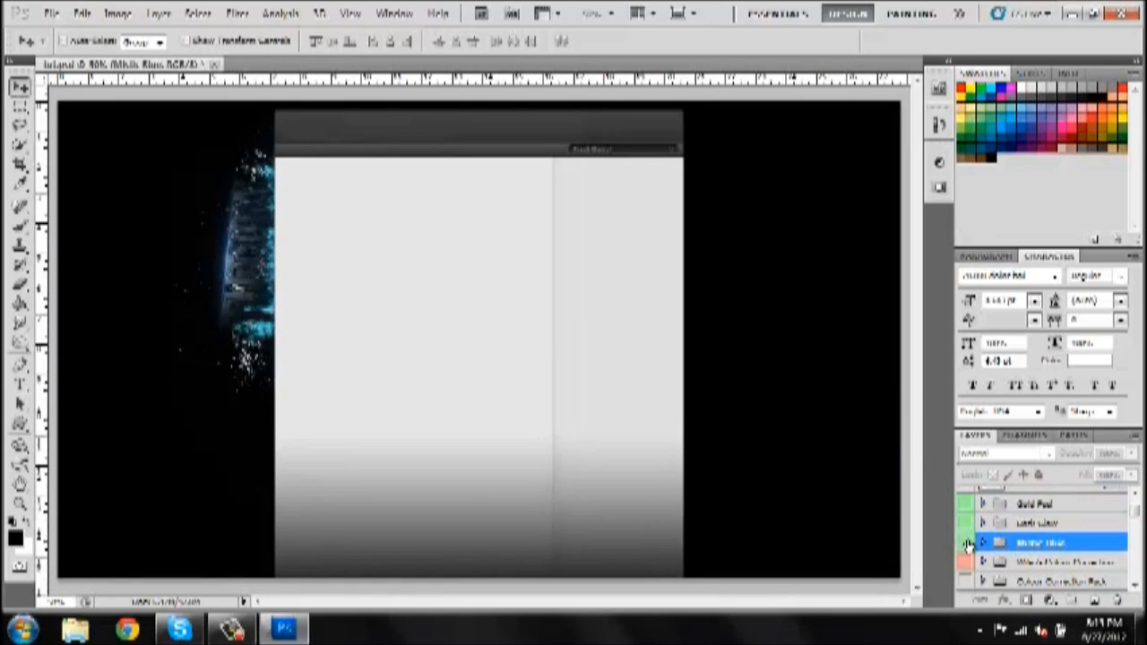
click(966, 543)
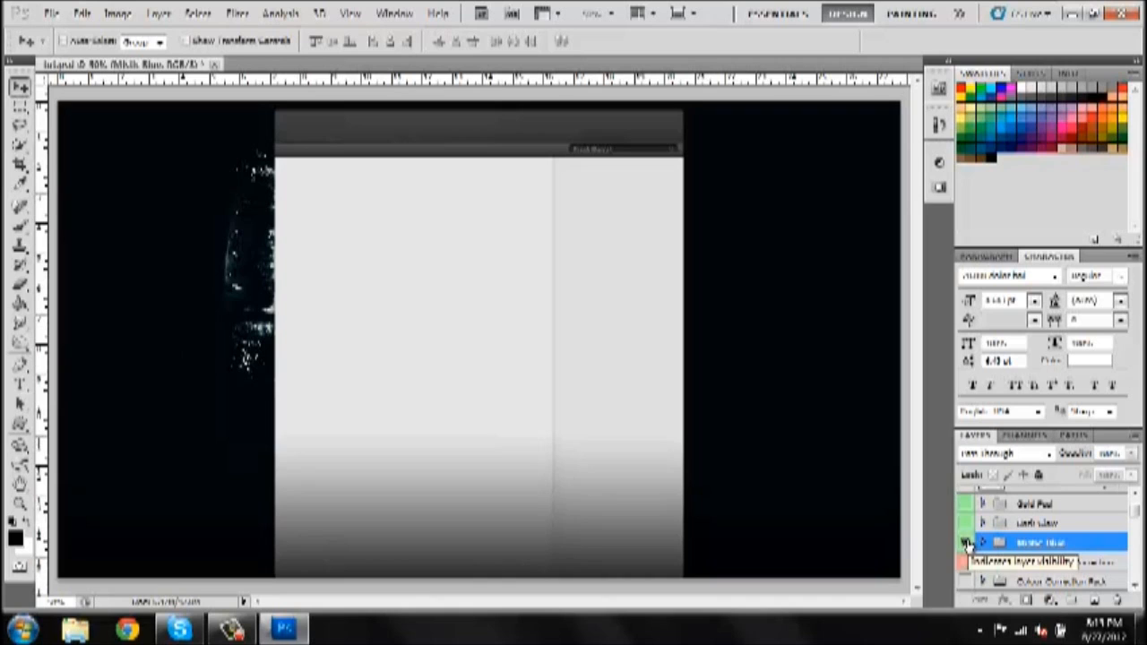
click(966, 543)
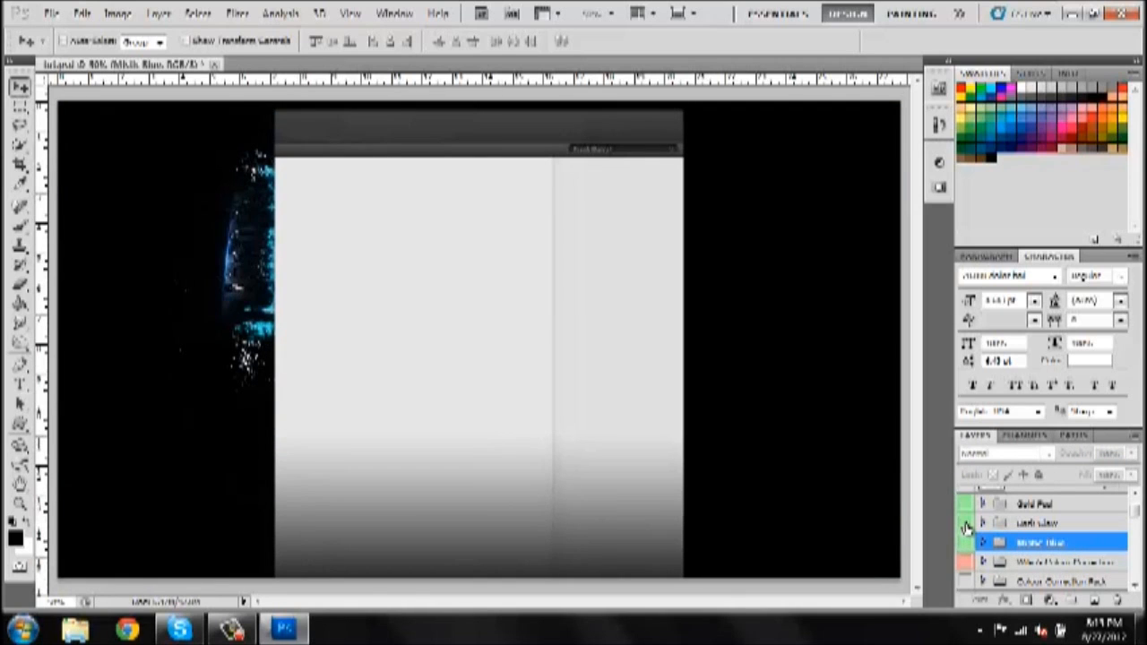
Preview the Dark Glow group and the gold group above it one at a time, hiding each again
click(966, 526)
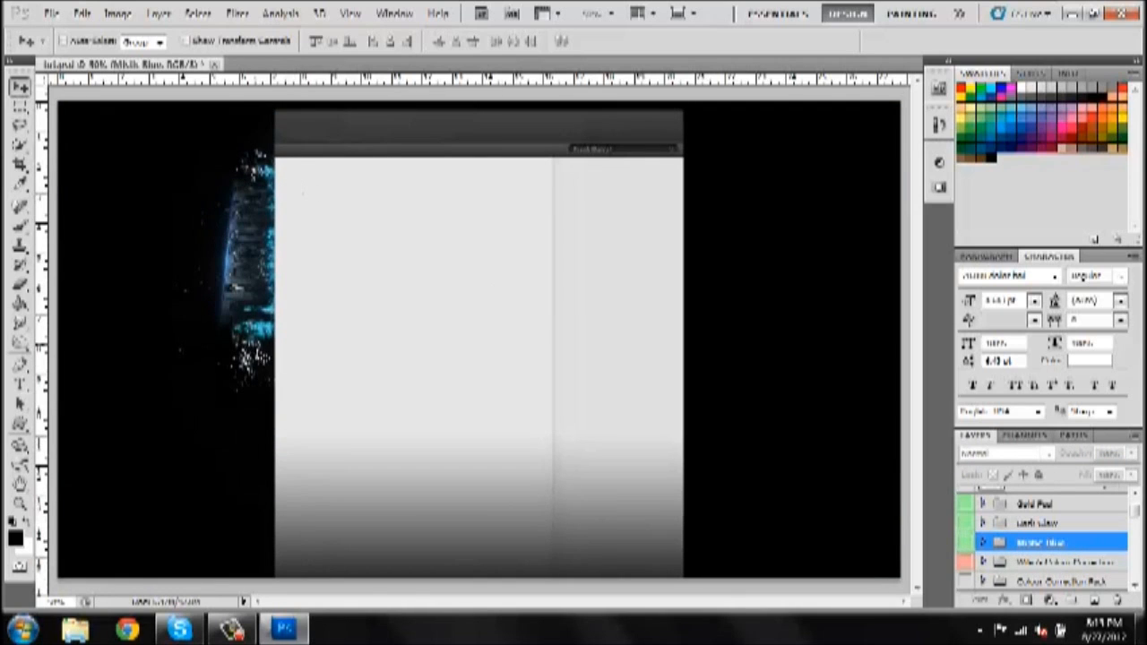
click(967, 526)
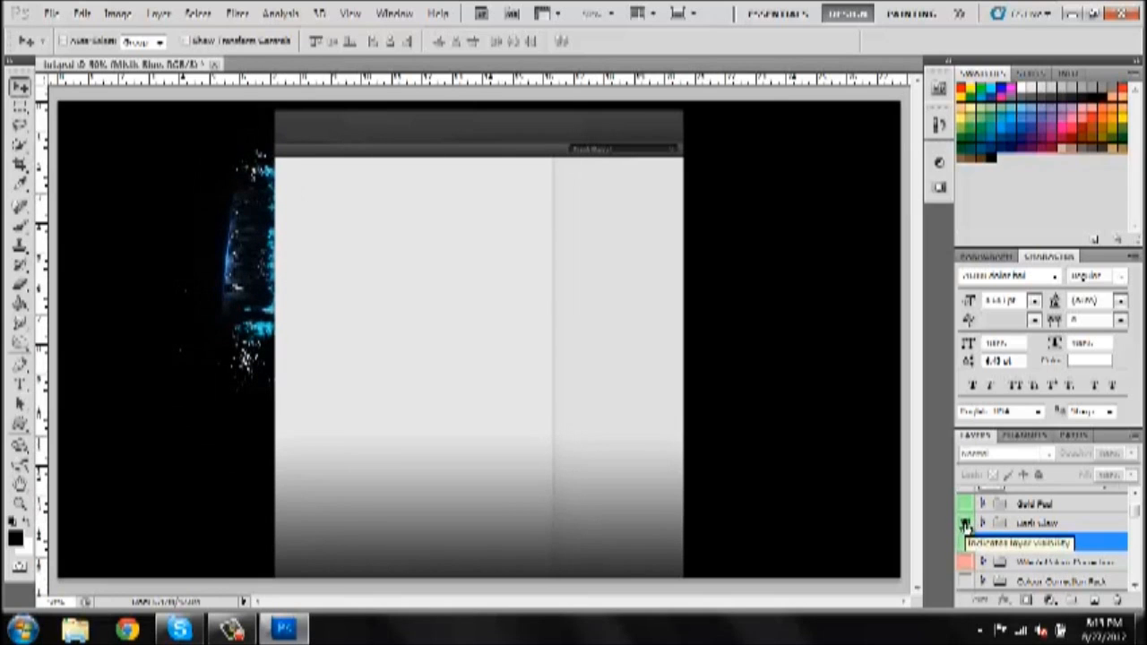
click(966, 525)
click(966, 505)
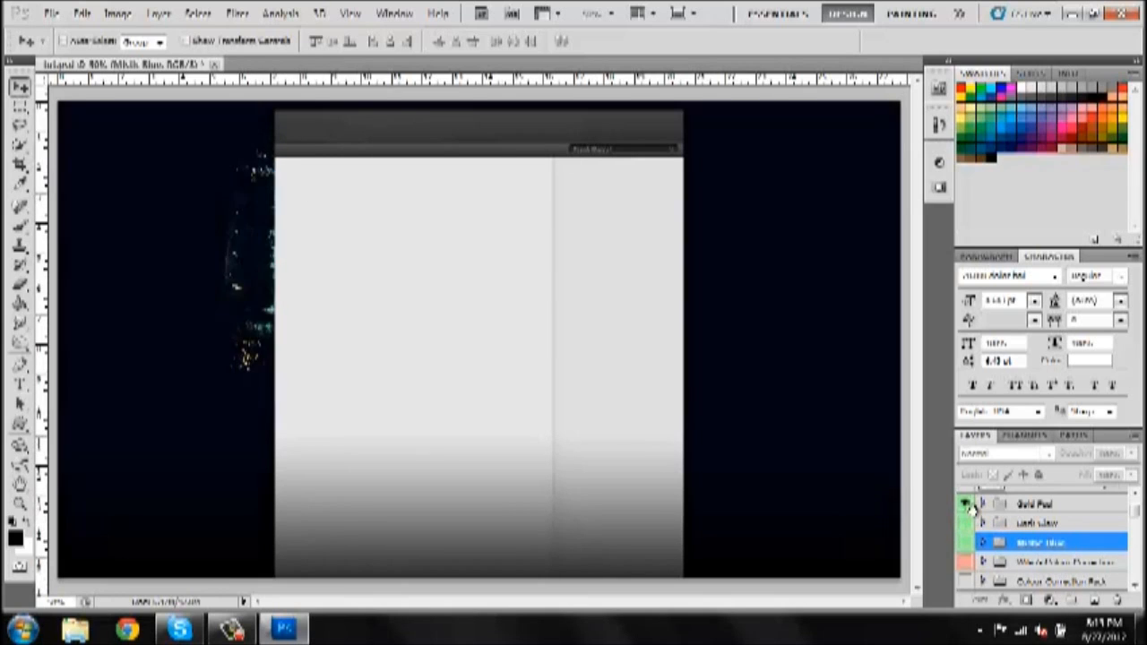
click(966, 505)
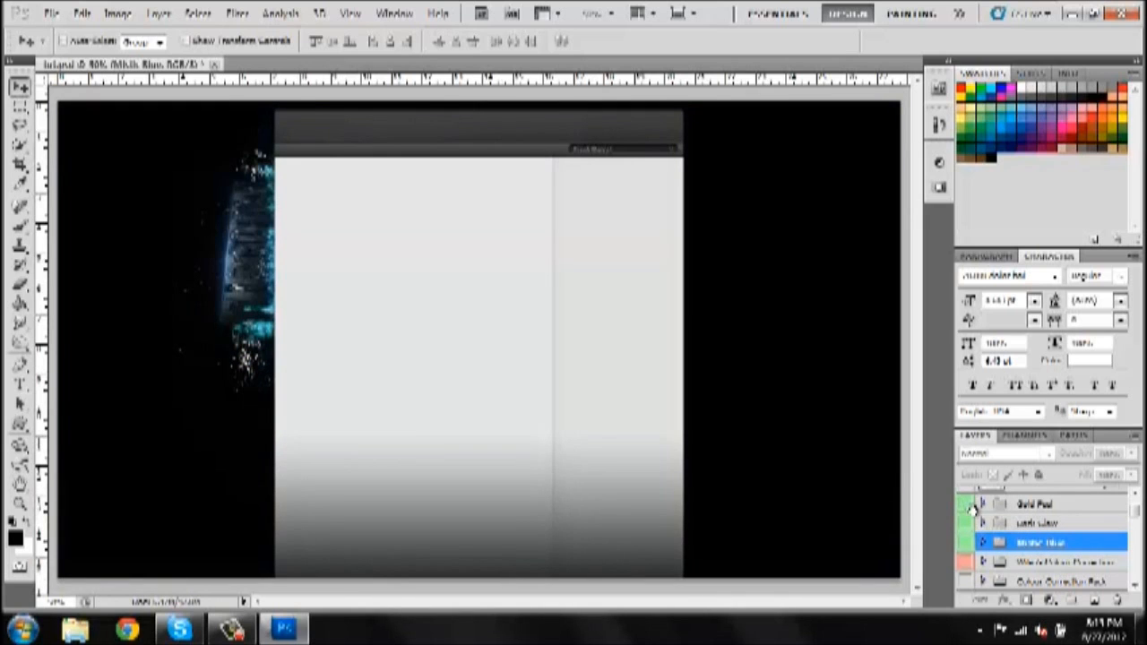
Delete the gold group, the blue group below Dark Glow and the Wilso's Colour Correction group
click(1065, 509)
key(Delete)
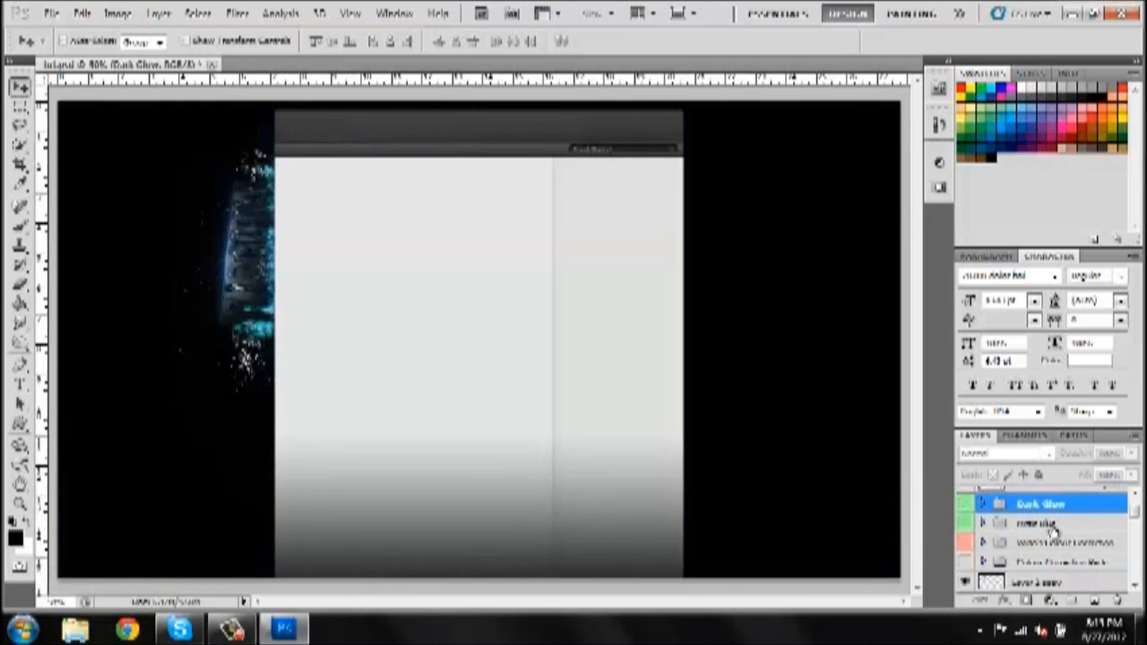
click(1052, 527)
key(Delete)
key(Delete)
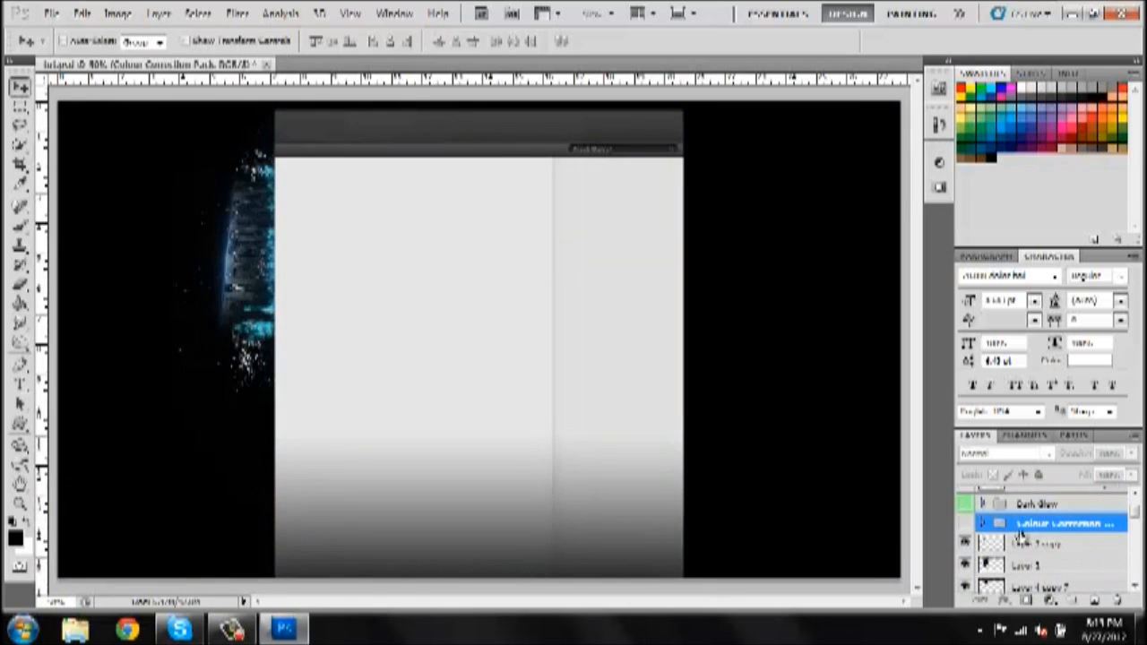
Compare the Dark Glow group's effect with the Colour Correction Pack group's, leaving only the Colour Correction Pack shown
click(965, 505)
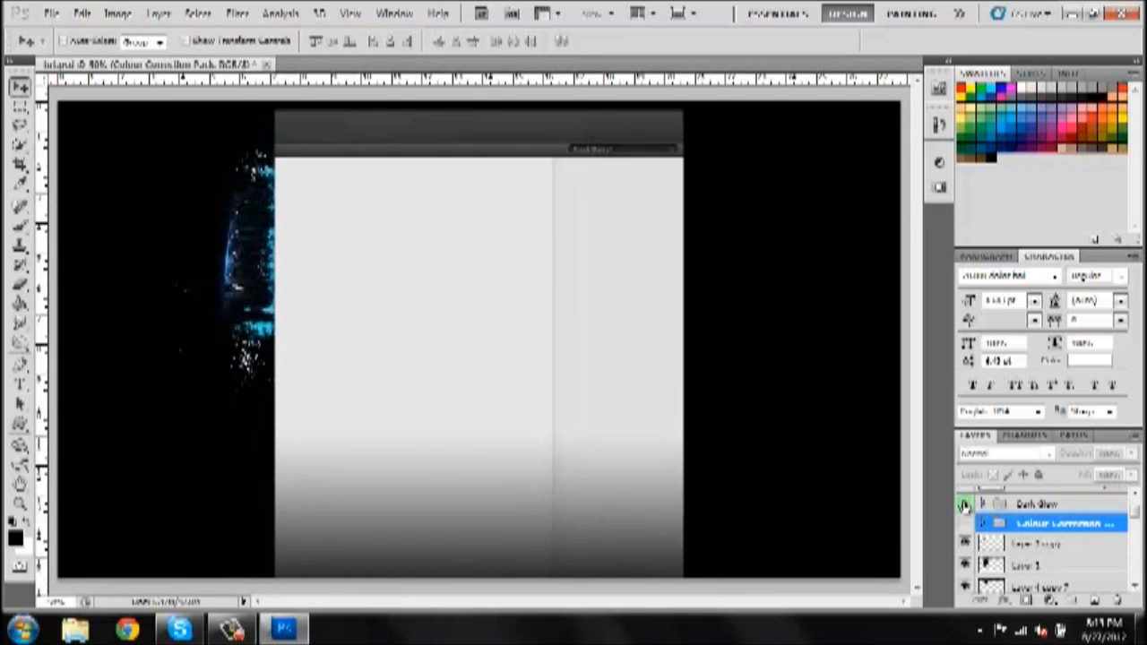
click(964, 505)
click(966, 524)
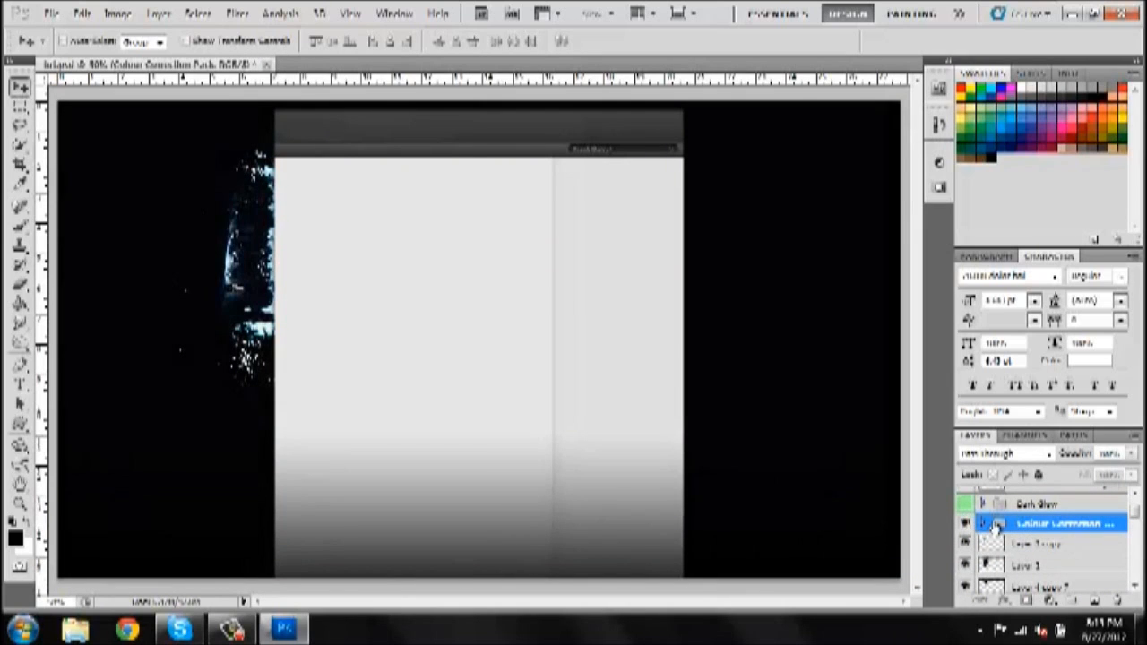
Try a higher saturation in the Hue/Saturation adjustment inside the Colour Correction Pack group
click(983, 523)
scroll(1018, 543, down, 1)
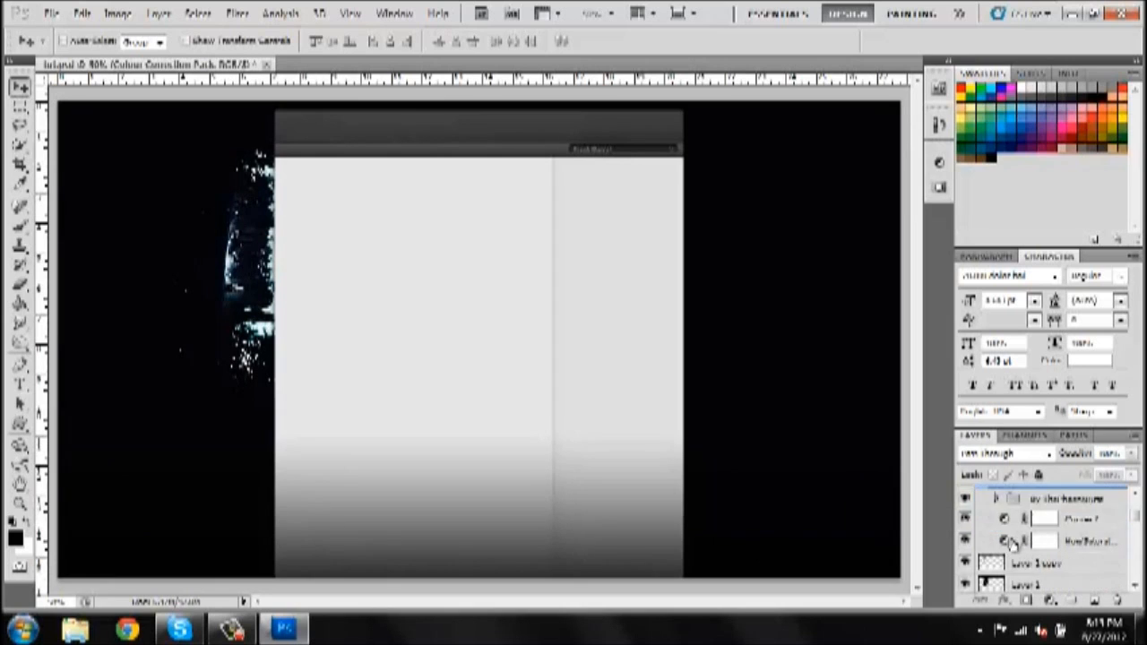
click(1076, 542)
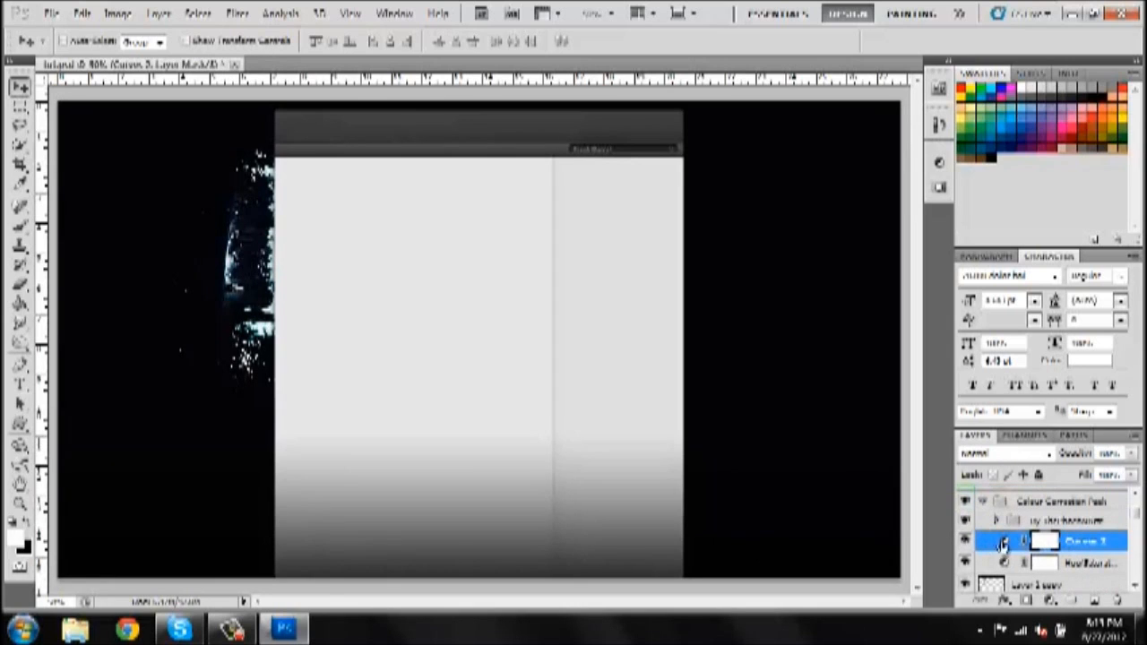
double_click(1008, 563)
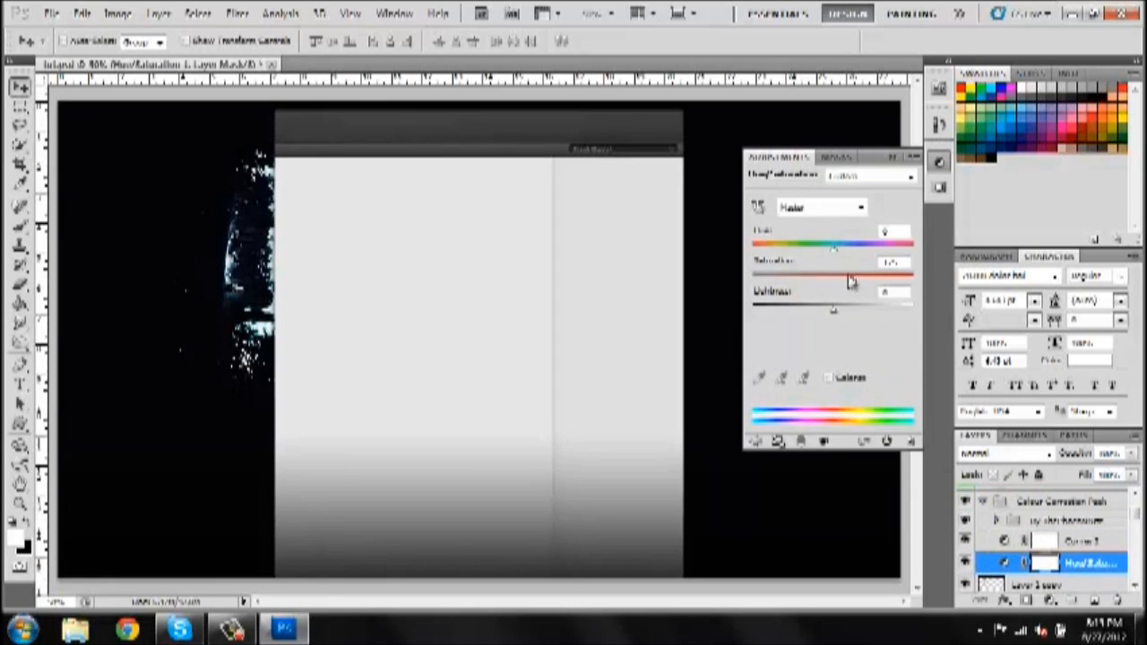
drag(845, 280, 872, 283)
click(895, 159)
Try reshaping the RGB curve of the Colour Correction Pack's Curves adjustment with raised shadows and midtones and lowered highlights
double_click(1004, 541)
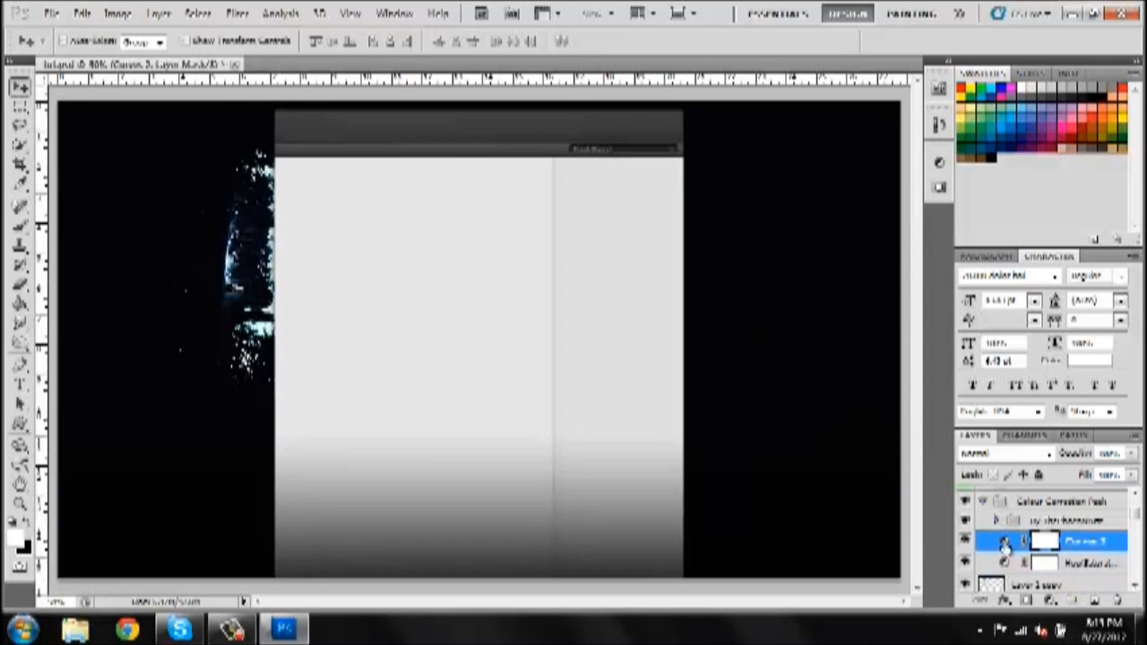
drag(818, 285, 835, 278)
mouse_move(907, 229)
mouse_down()
mouse_move(910, 247)
mouse_move(896, 250)
mouse_up()
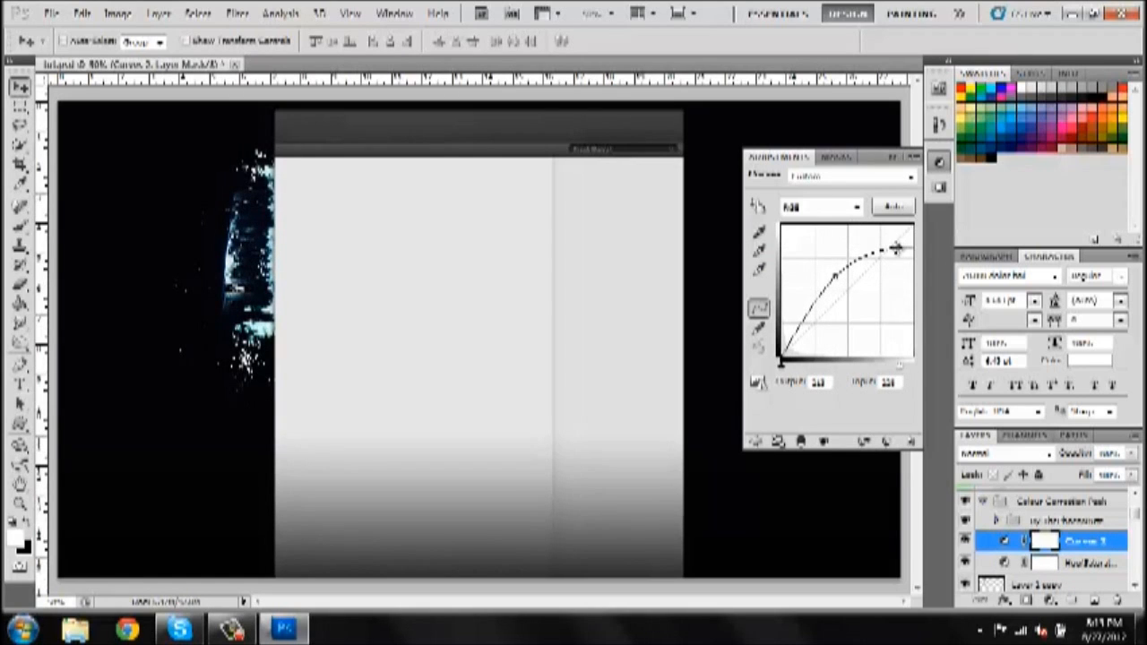
mouse_move(804, 319)
mouse_down()
mouse_move(797, 328)
mouse_move(793, 313)
mouse_move(797, 326)
mouse_up()
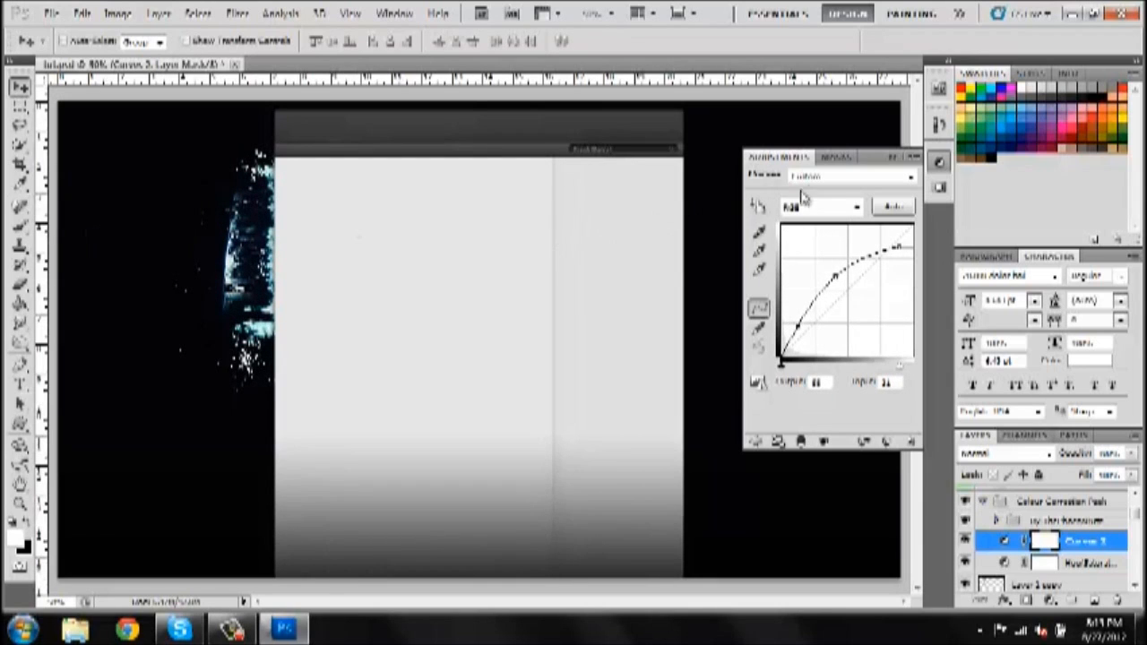
click(893, 160)
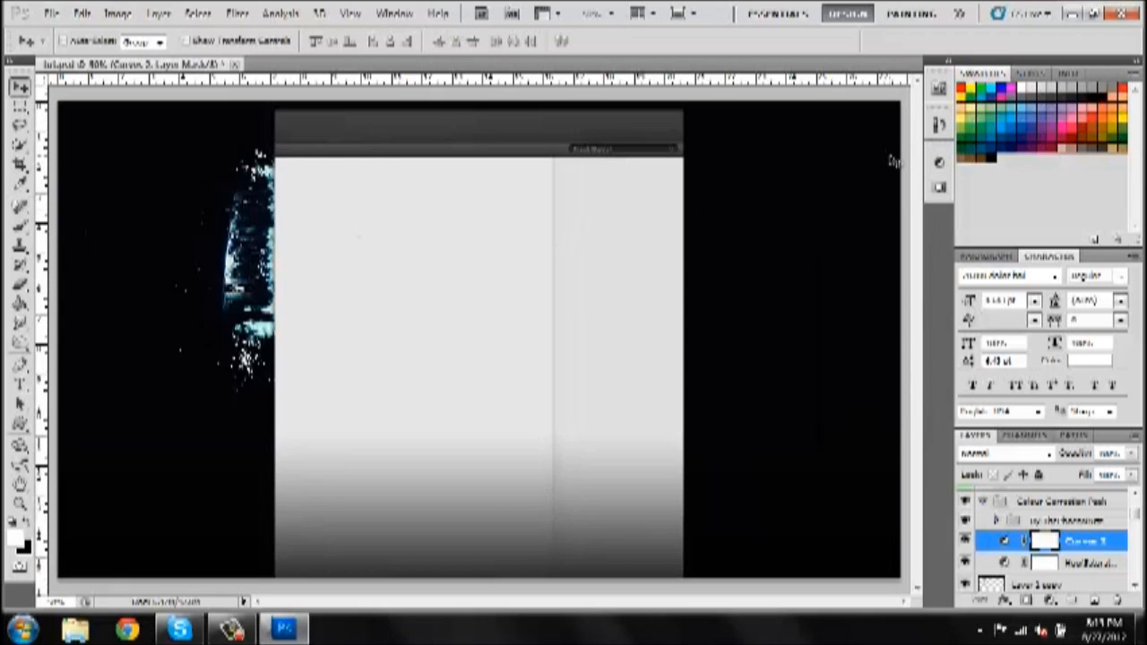
Collapse the Colour Correction Pack group and delete it from the channel background document
click(984, 502)
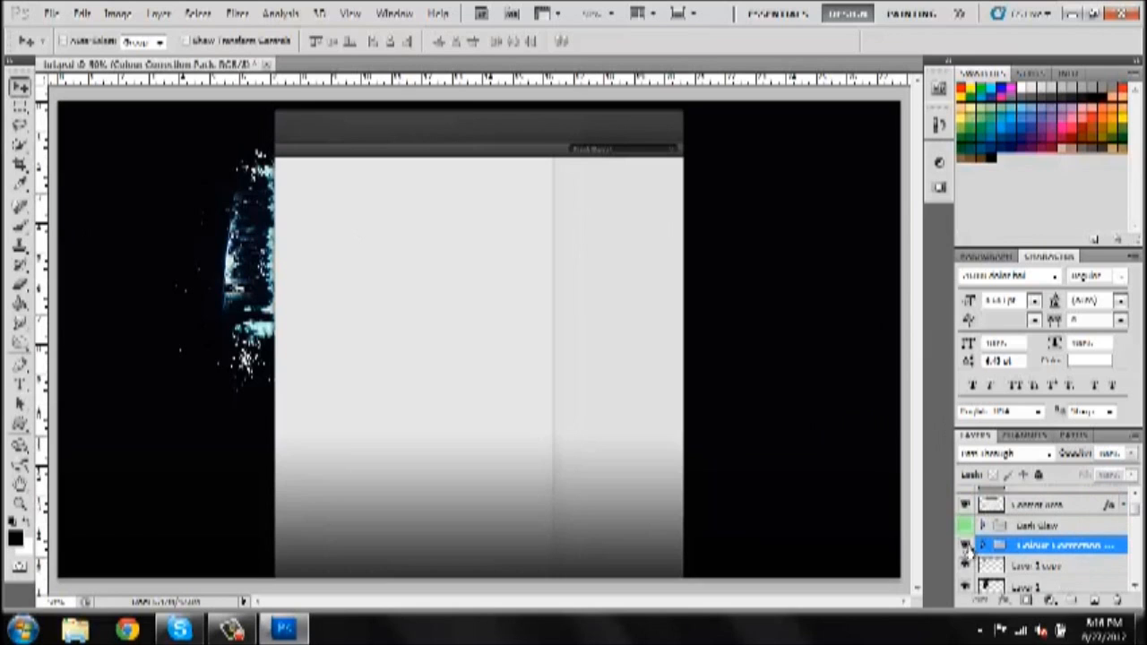
key(Delete)
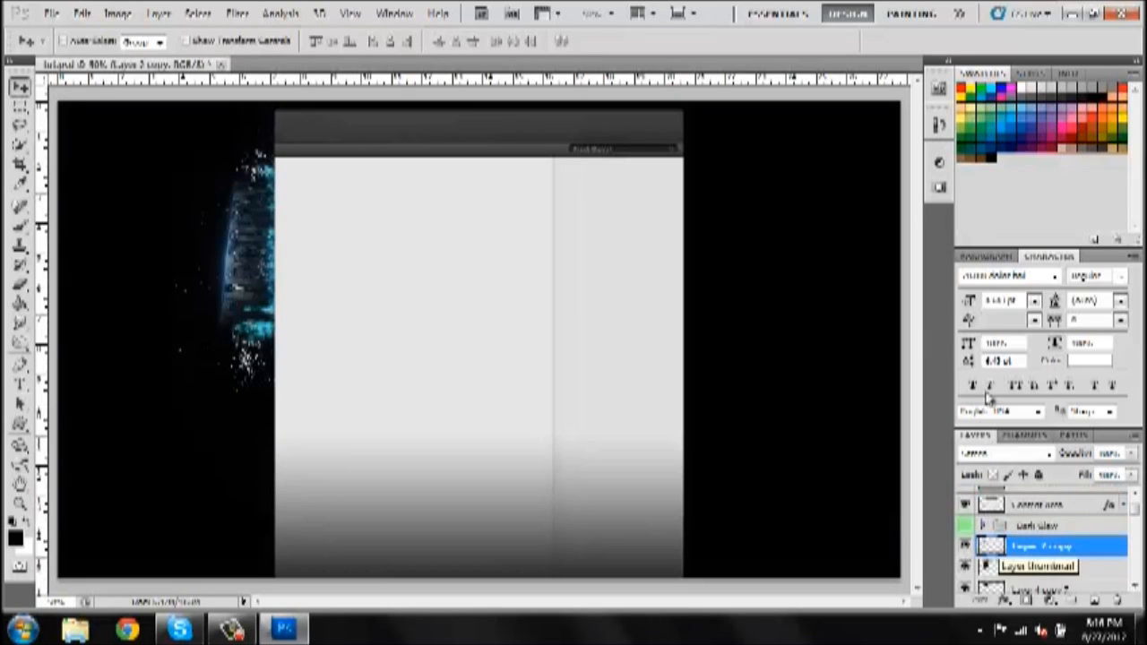
Show the Dark Glow group and duplicate all artwork layers between it and the backdrop within the same document
click(965, 526)
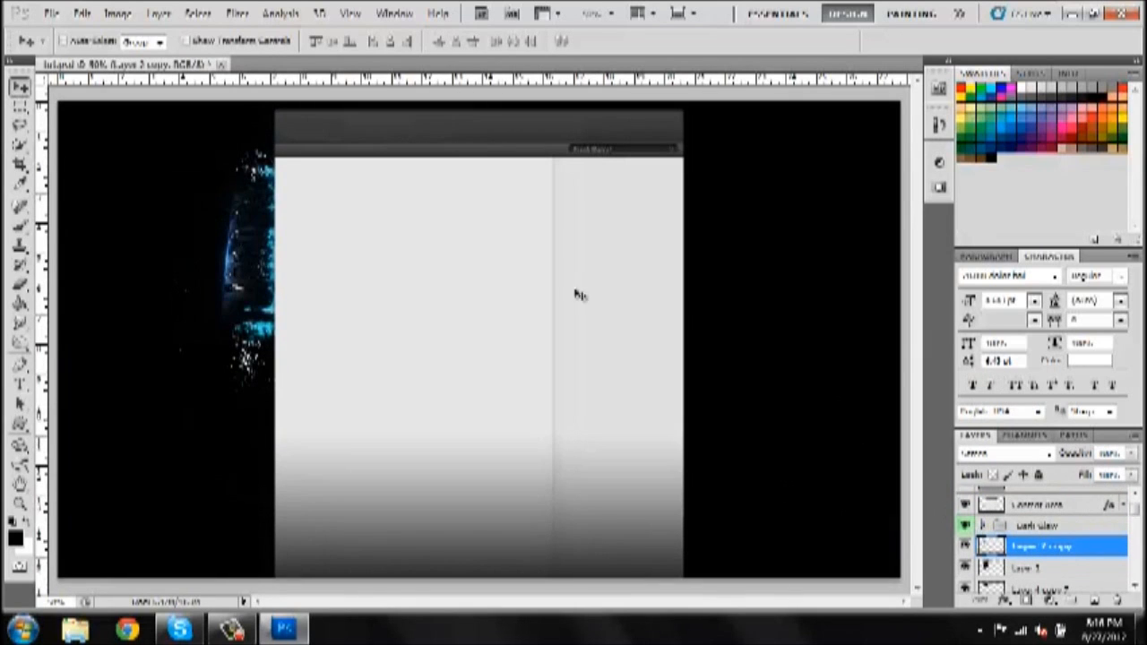
scroll(1076, 560, down, 5)
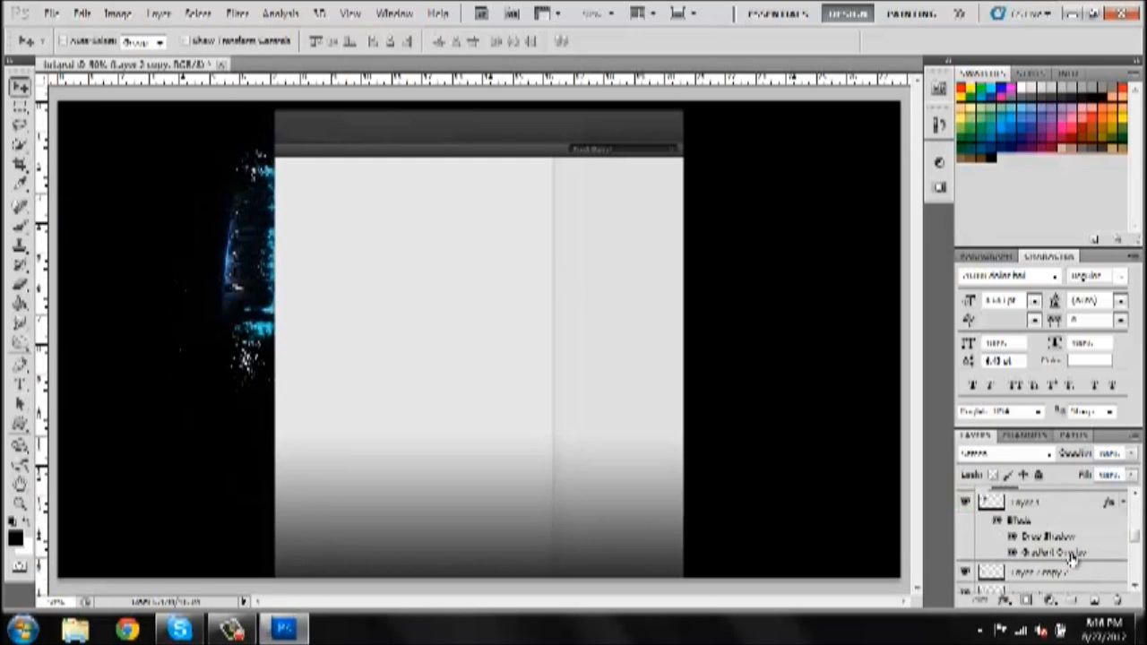
scroll(1066, 554, down, 2)
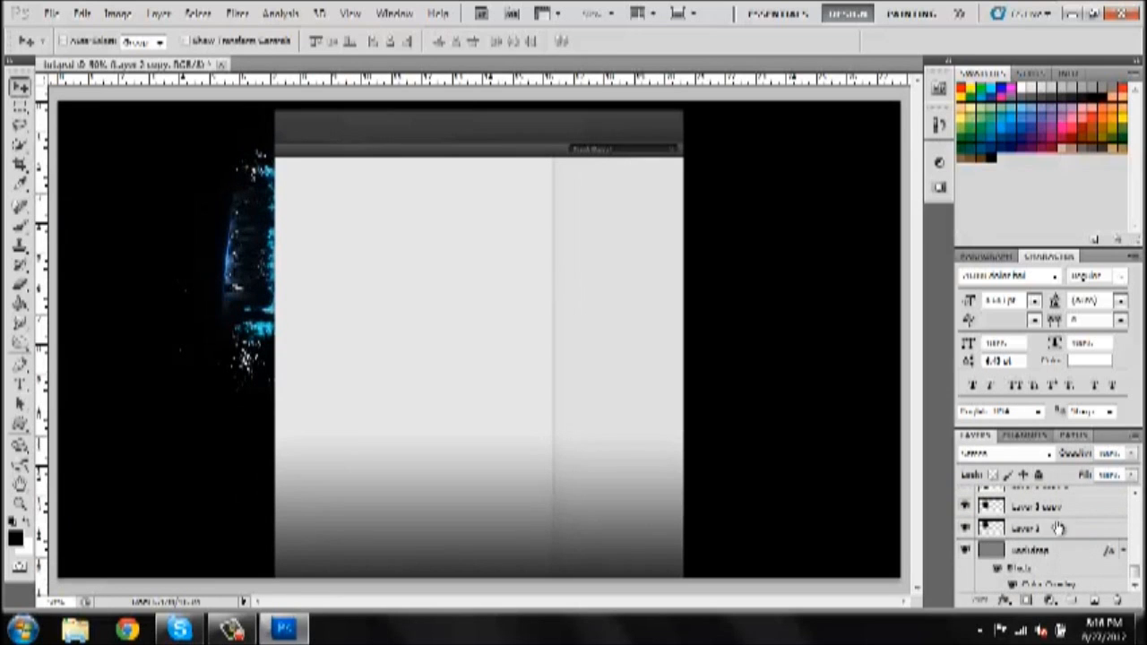
shift+click(1059, 530)
right_click(1058, 531)
click(1058, 179)
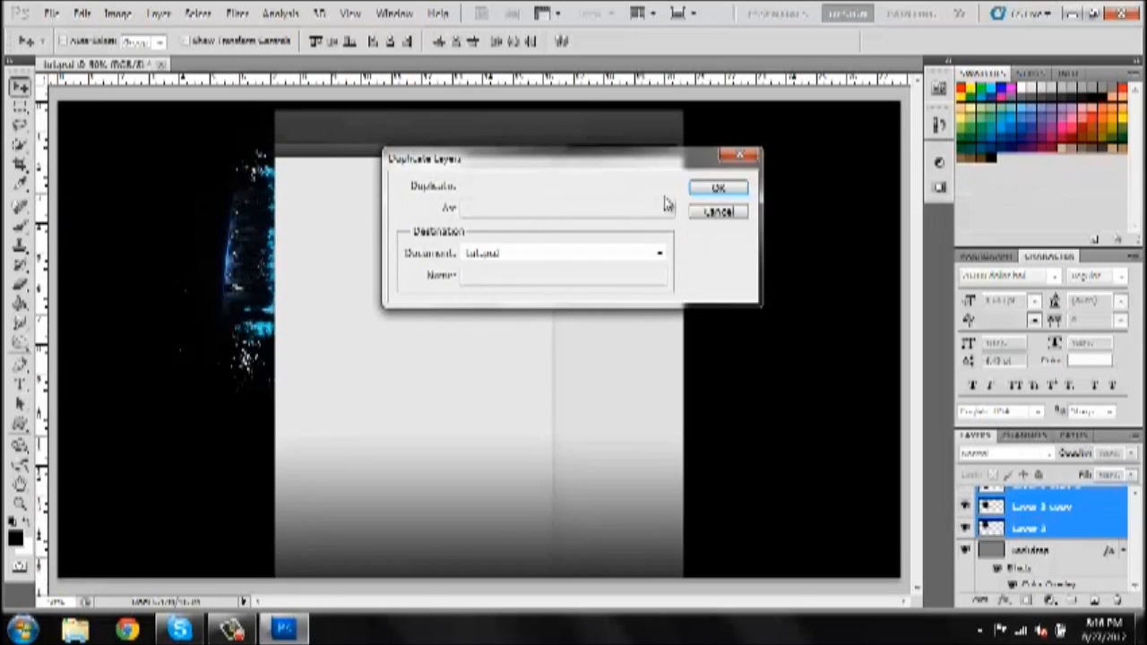
click(717, 190)
Rotate the duplicated artwork layers by half a turn and place them against the right edge of the content area
key(ctrl+t)
drag(656, 215, 520, 371)
drag(283, 402, 732, 291)
key(Return)
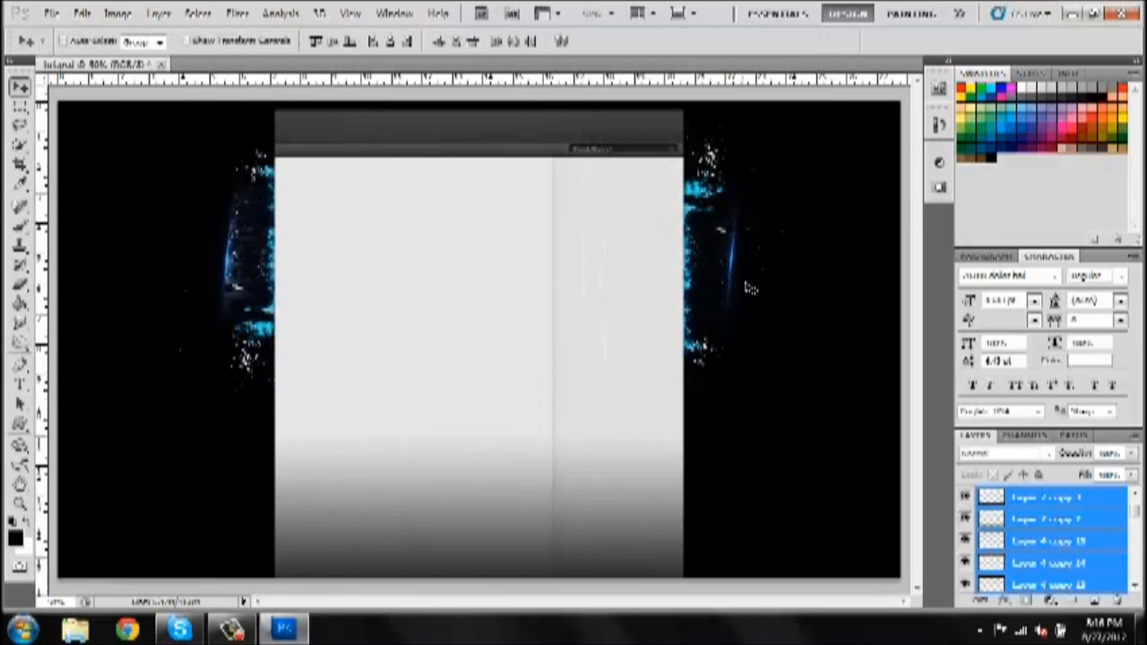
Change the Gradient Overlay angle of Layer 1 copy to point toward the lower right and apply the layer style
scroll(1024, 553, down, 6)
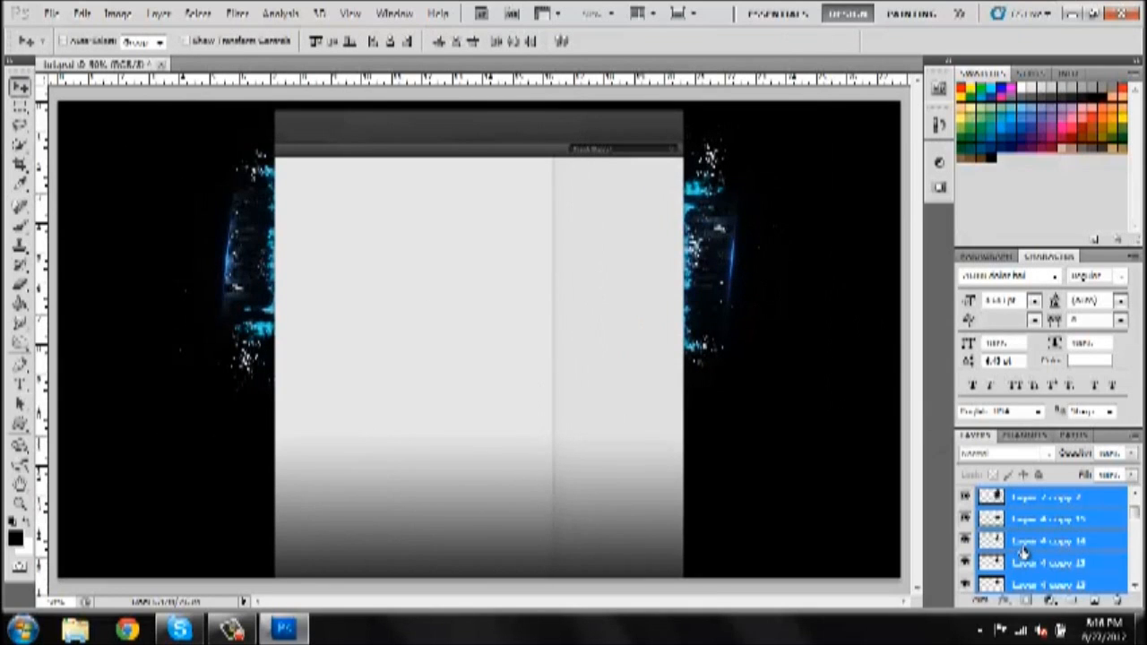
double_click(1088, 522)
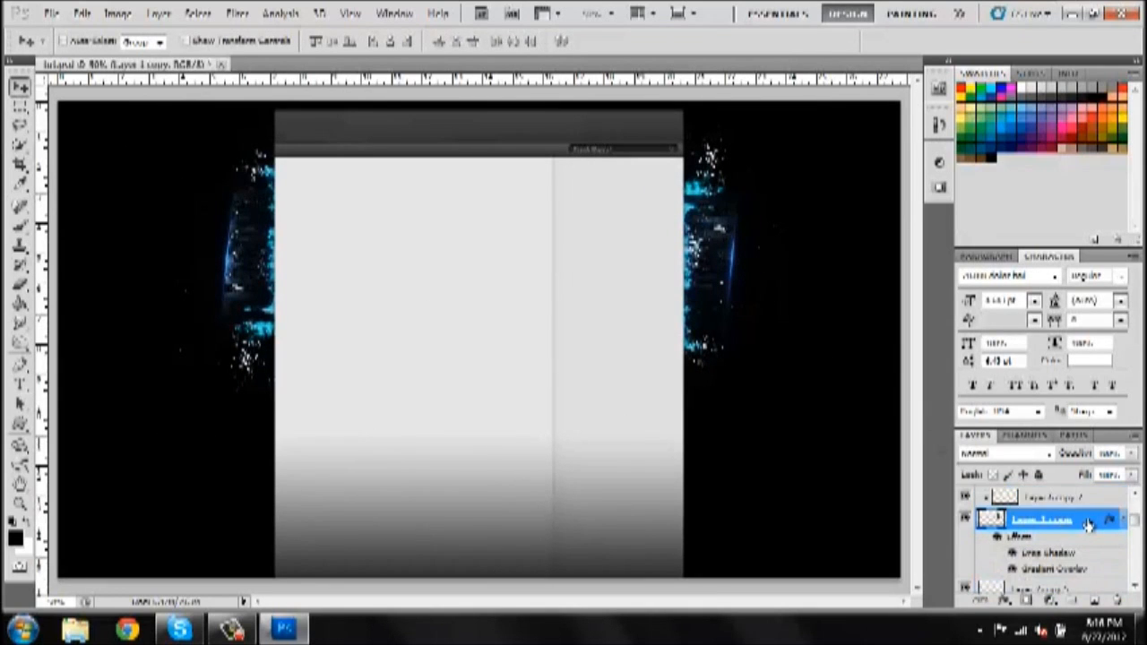
click(665, 361)
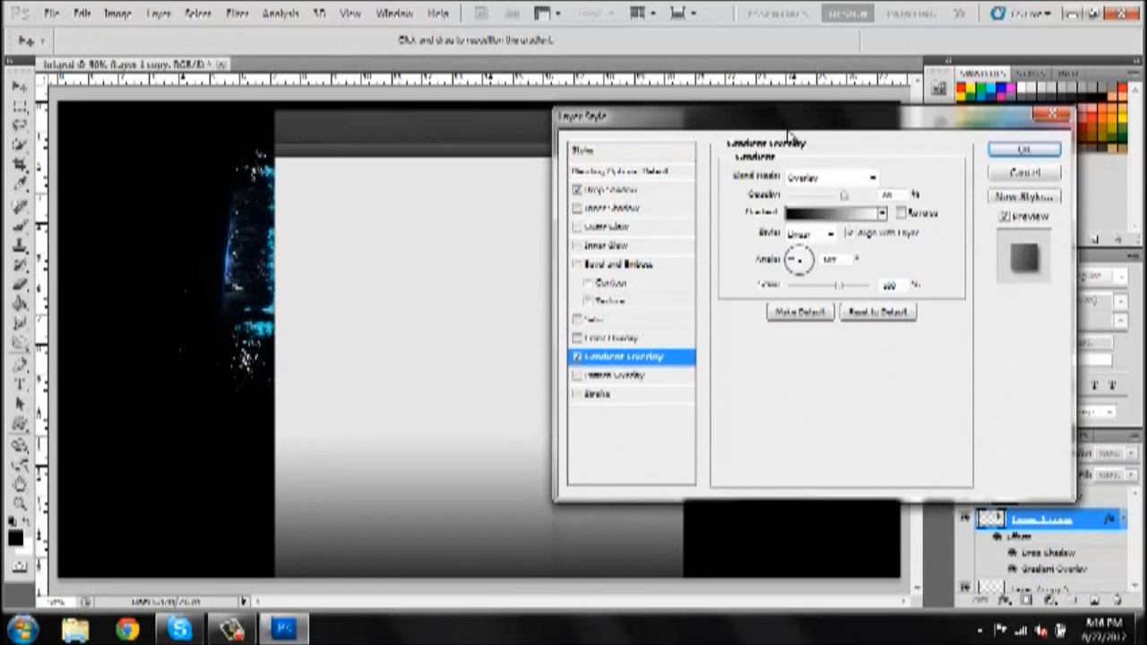
drag(798, 119, 313, 137)
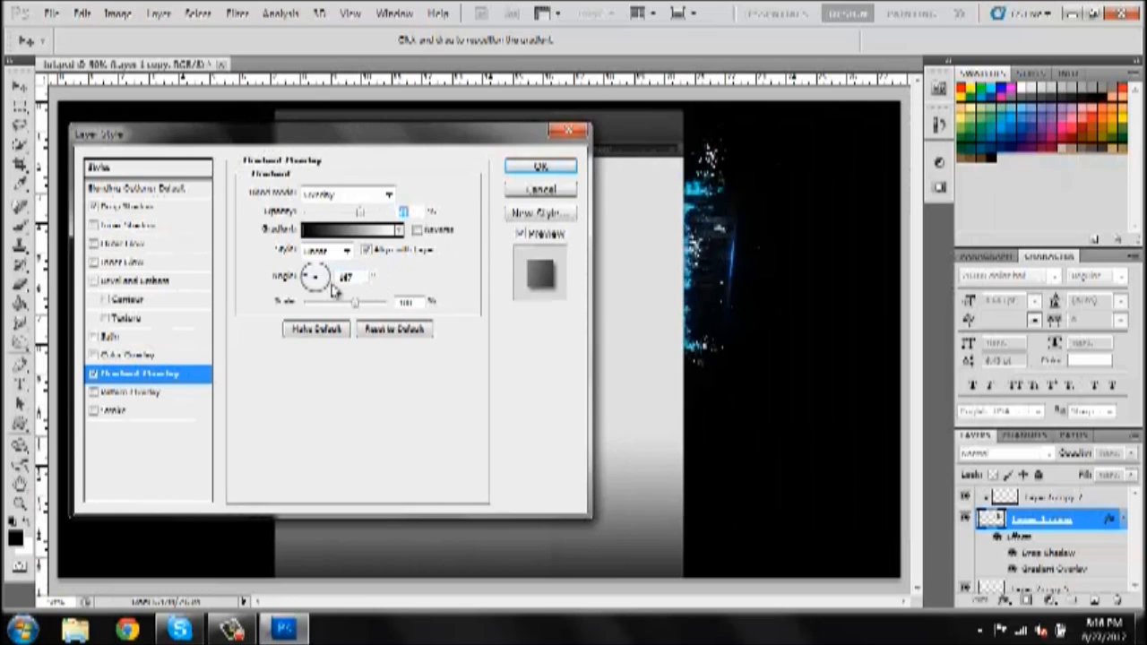
click(334, 285)
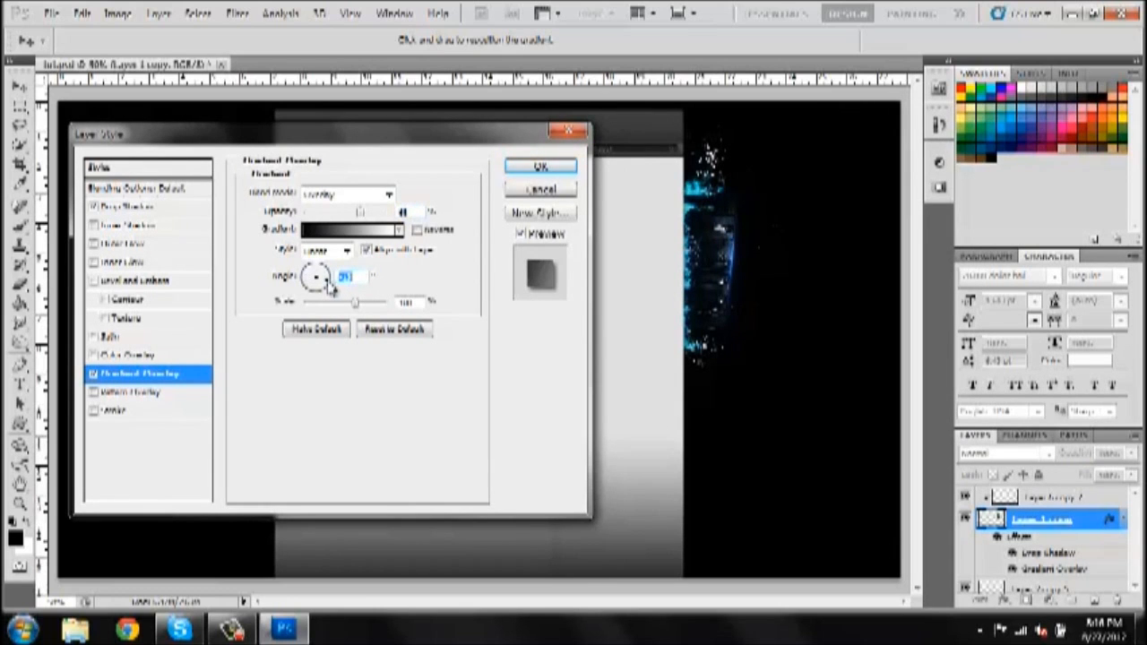
click(571, 170)
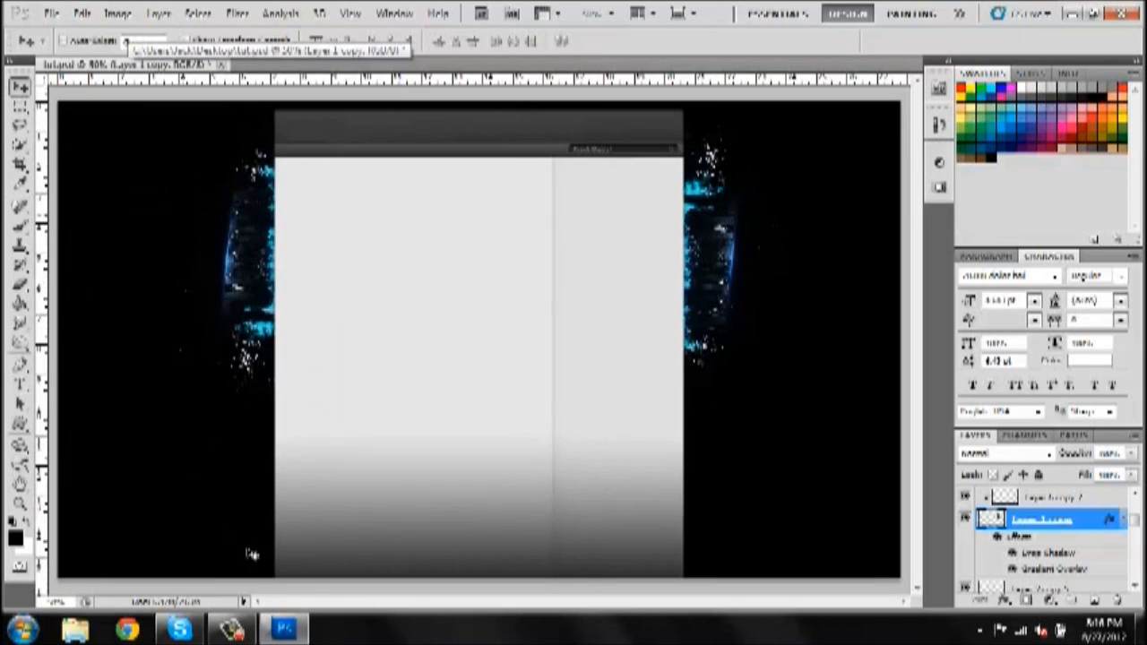
click(231, 630)
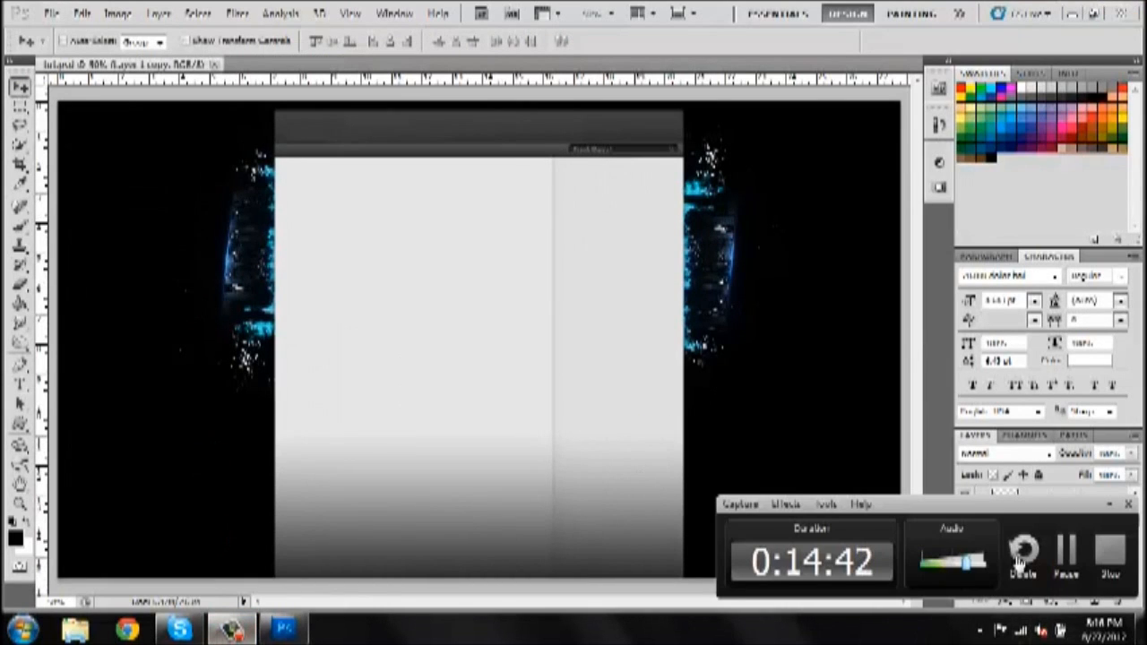
click(1104, 556)
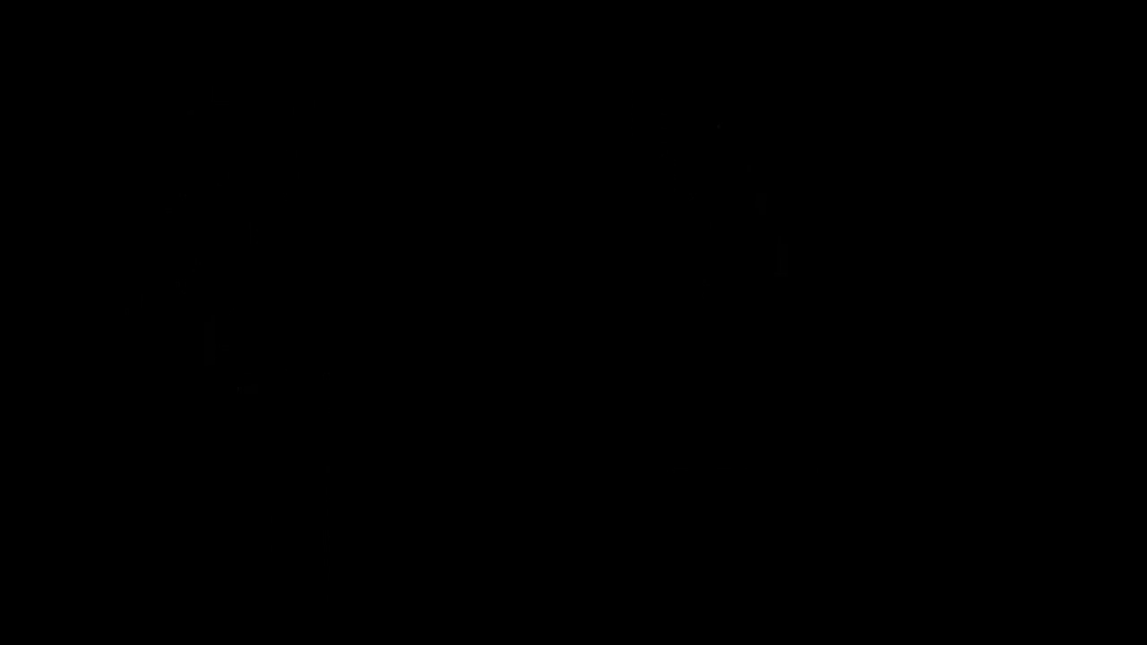